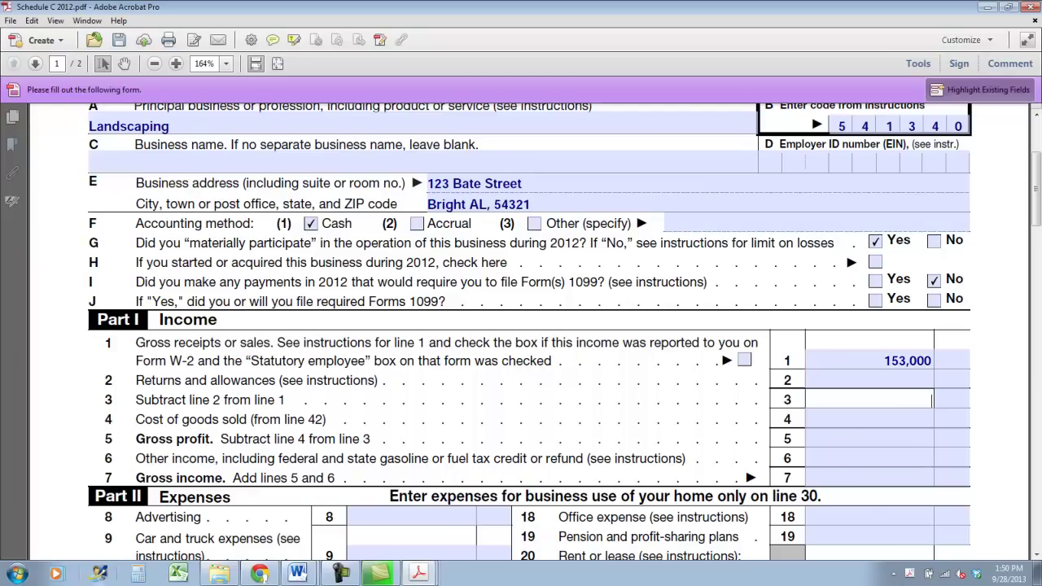
# Enter 153,000 as gross receipts, gross profit and gross income on Schedule C lines 3, 5 and 7
pyautogui.write('53,000')
pyautogui.click(903, 439)
pyautogui.write('153,000')
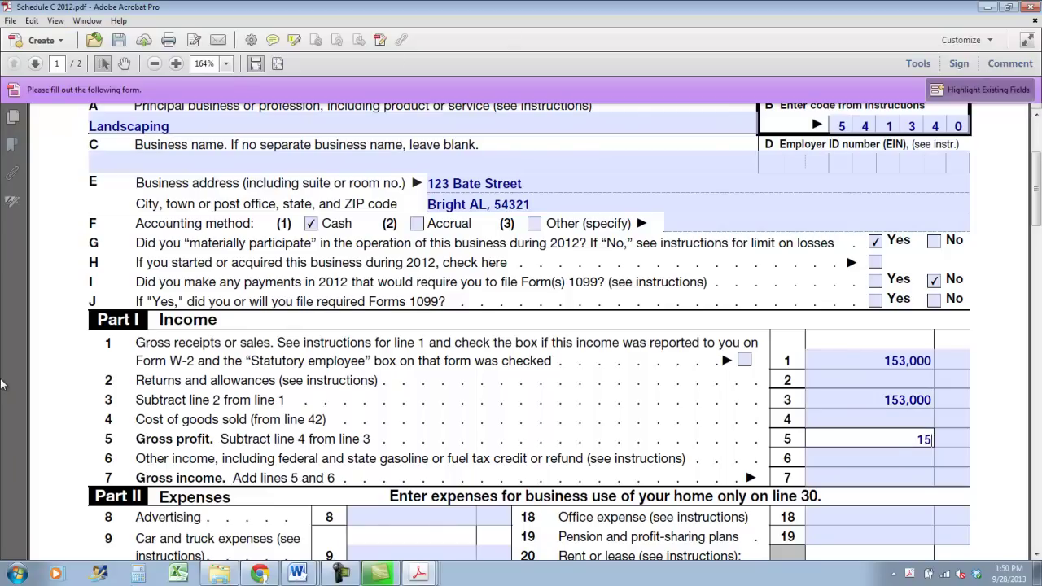
pyautogui.press('Tab')
pyautogui.press('Tab')
pyautogui.write('156')
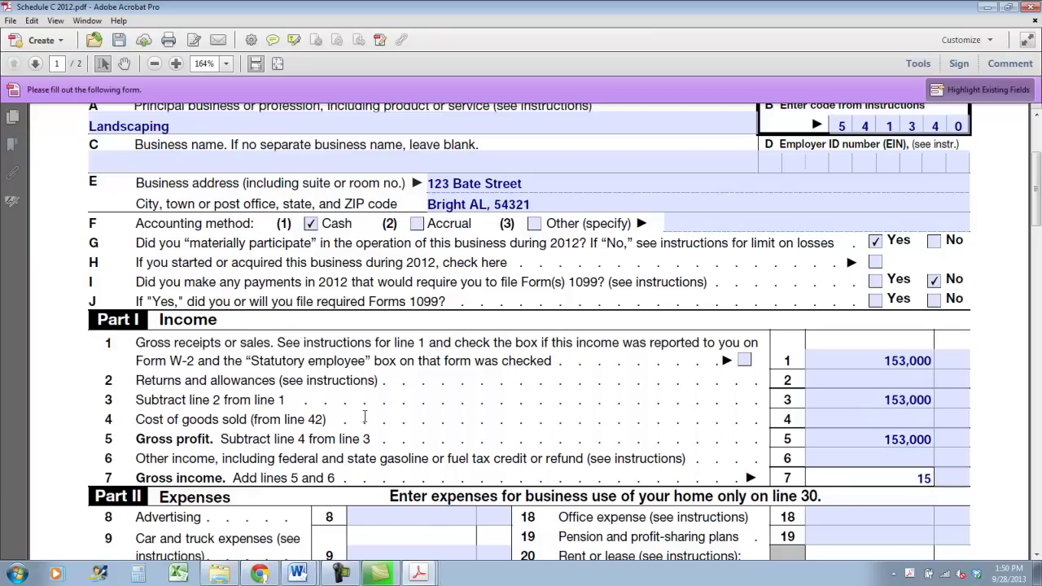
pyautogui.press('BackSpace')
pyautogui.write('3,0000')
pyautogui.press('BackSpace')
pyautogui.scroll(-2, 390, 415)
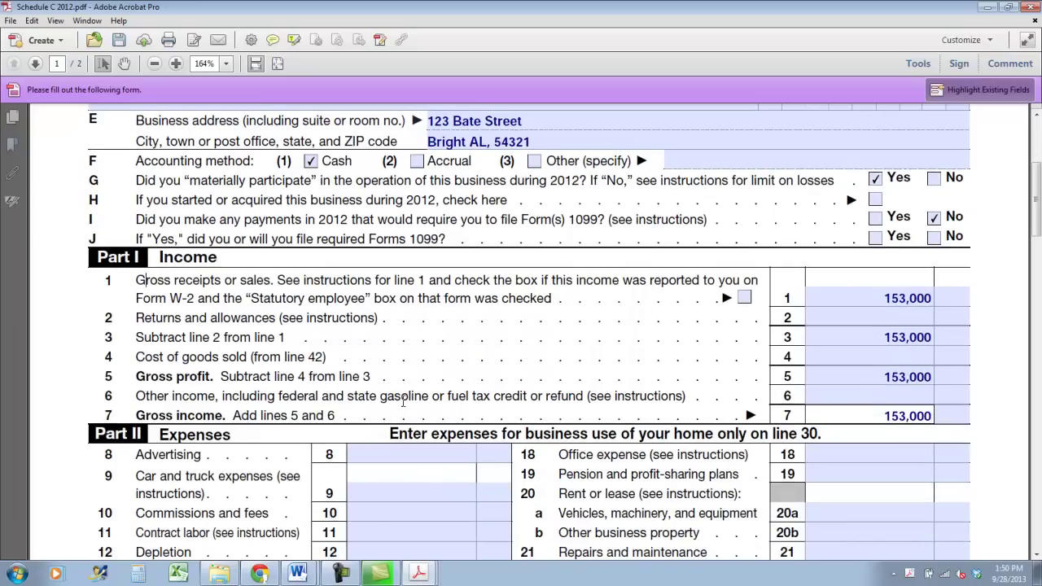
pyautogui.scroll(-5, 402, 396)
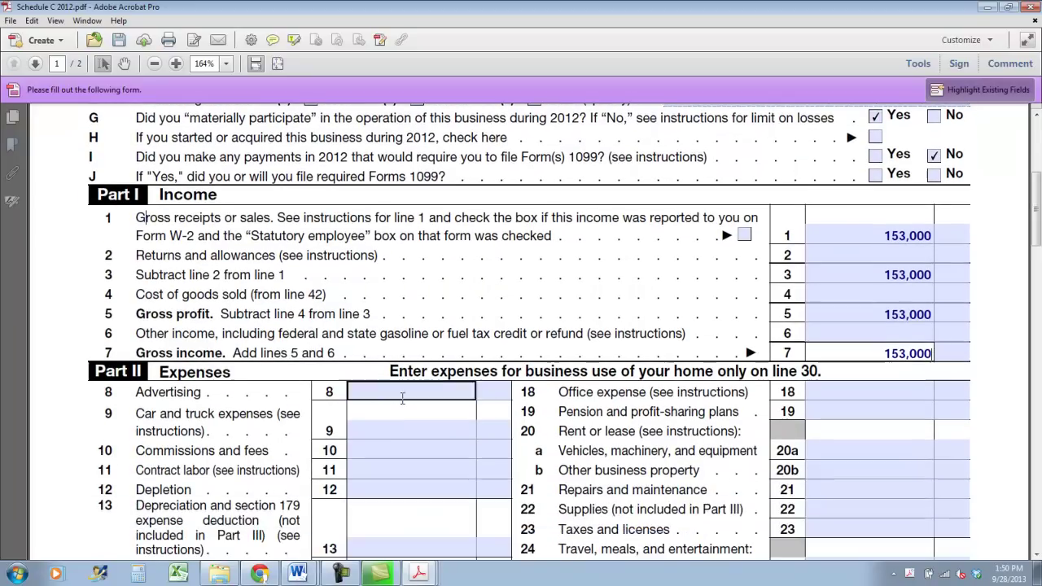
pyautogui.scroll(-3, 402, 396)
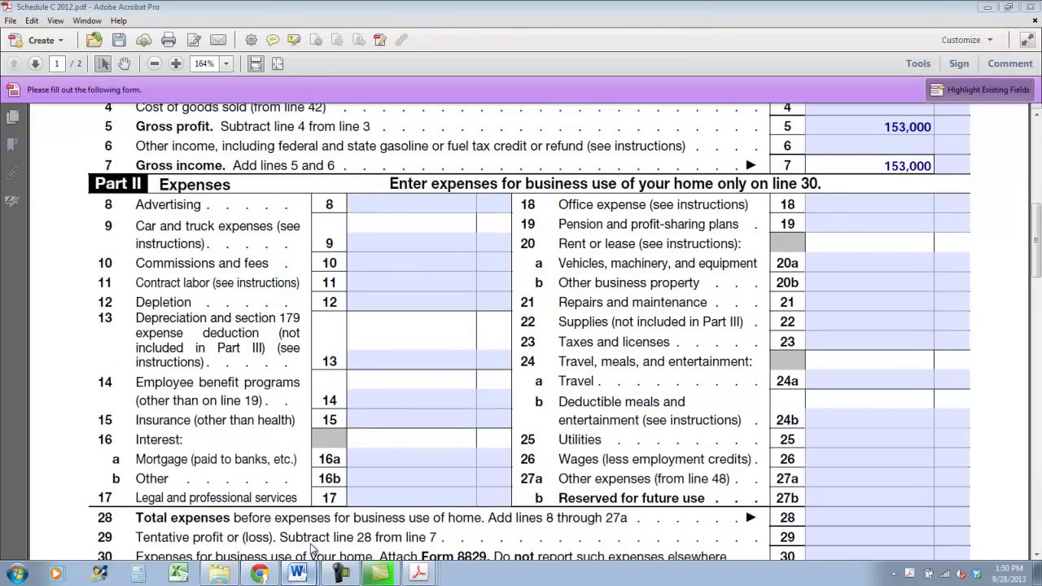
pyautogui.click(299, 573)
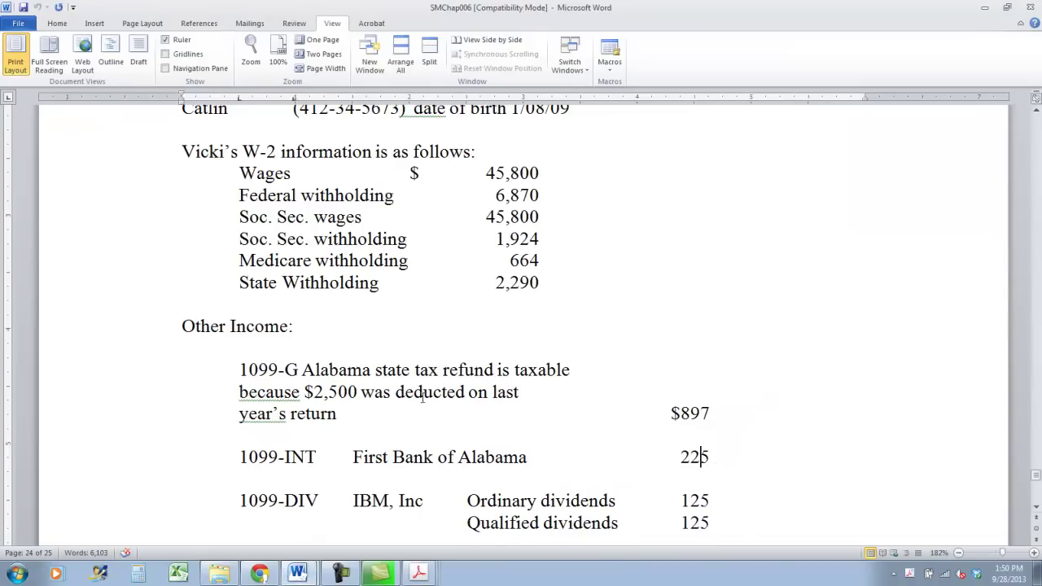
pyautogui.scroll(-7, 423, 397)
pyautogui.scroll(5, 421, 396)
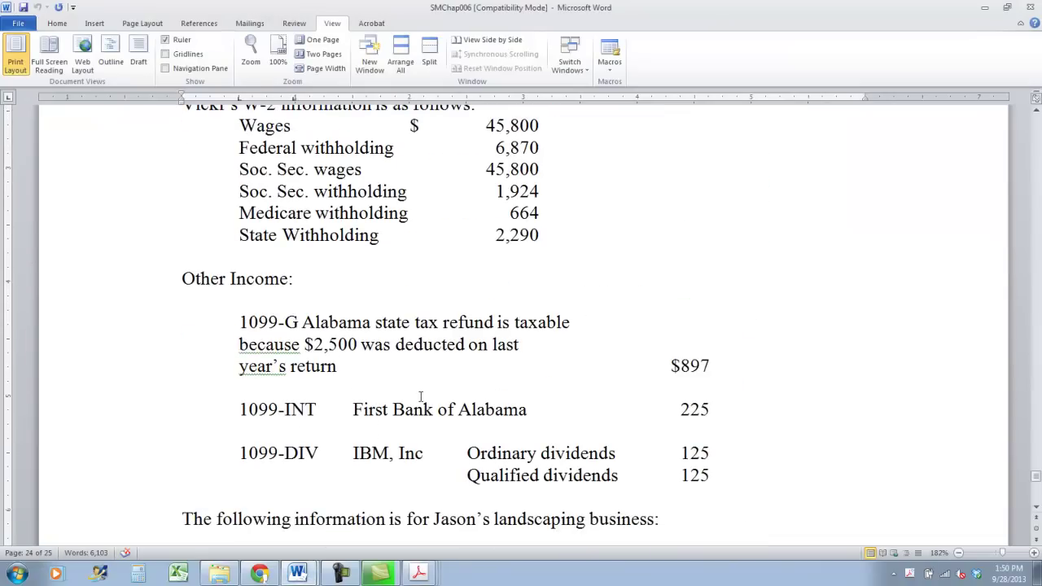
pyautogui.scroll(-2, 421, 396)
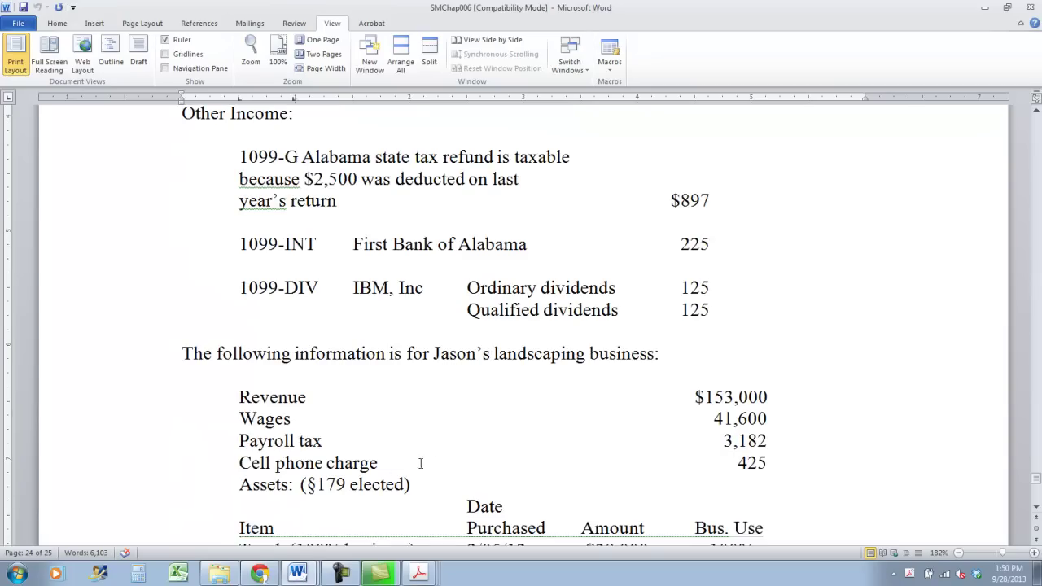
pyautogui.click(718, 457)
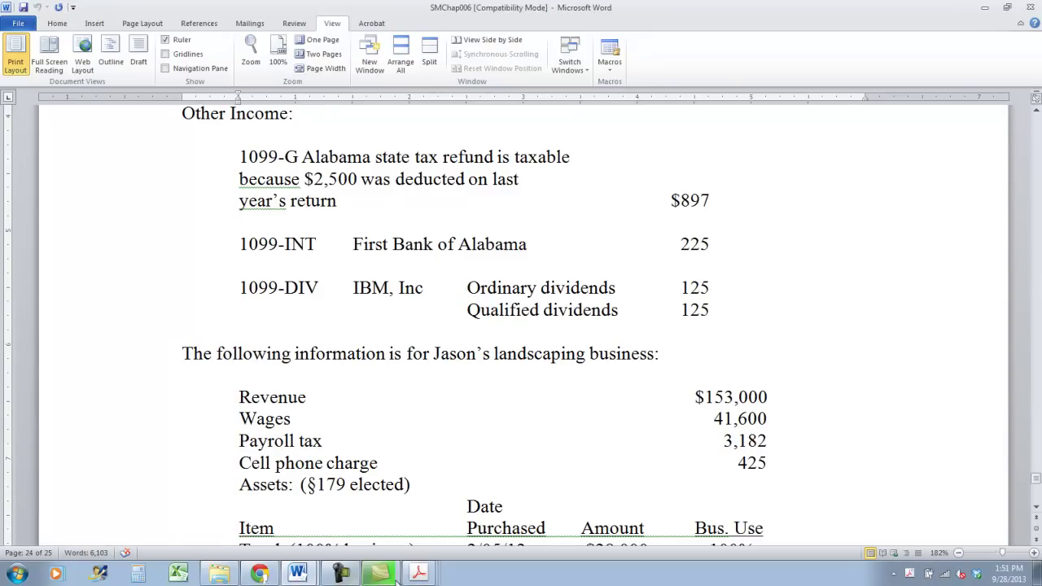
pyautogui.click(418, 572)
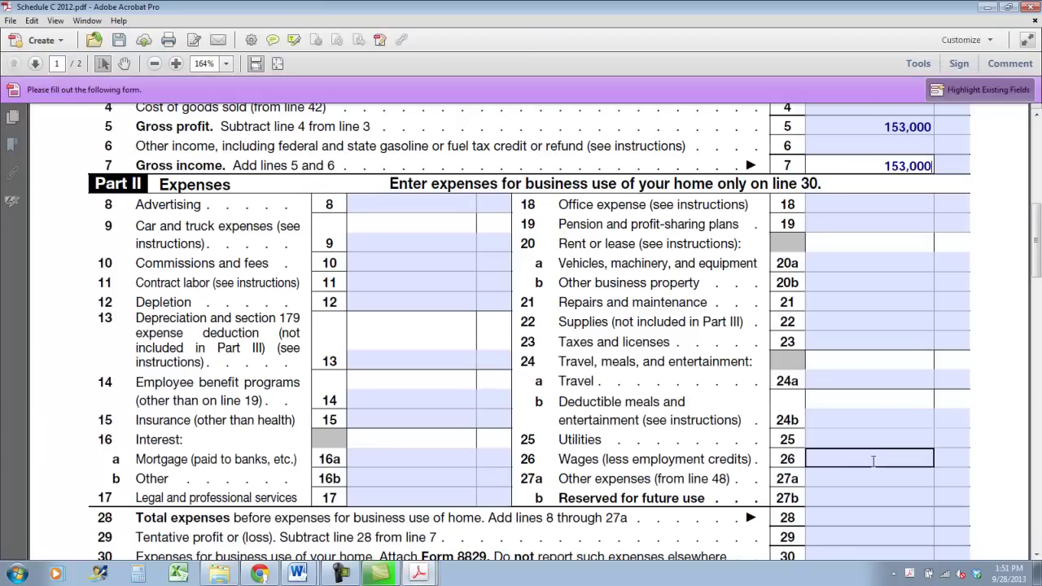
# Enter 3,182 for taxes and licenses (line 23), 425 for utilities (line 25) and 41,600 for wages (line 26)
pyautogui.click(858, 343)
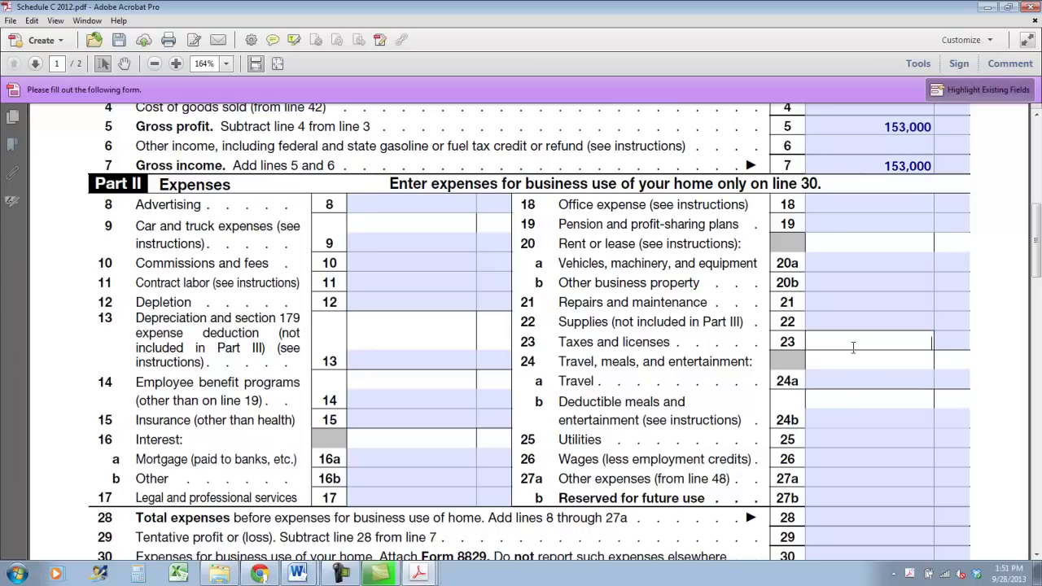
pyautogui.write('3,182')
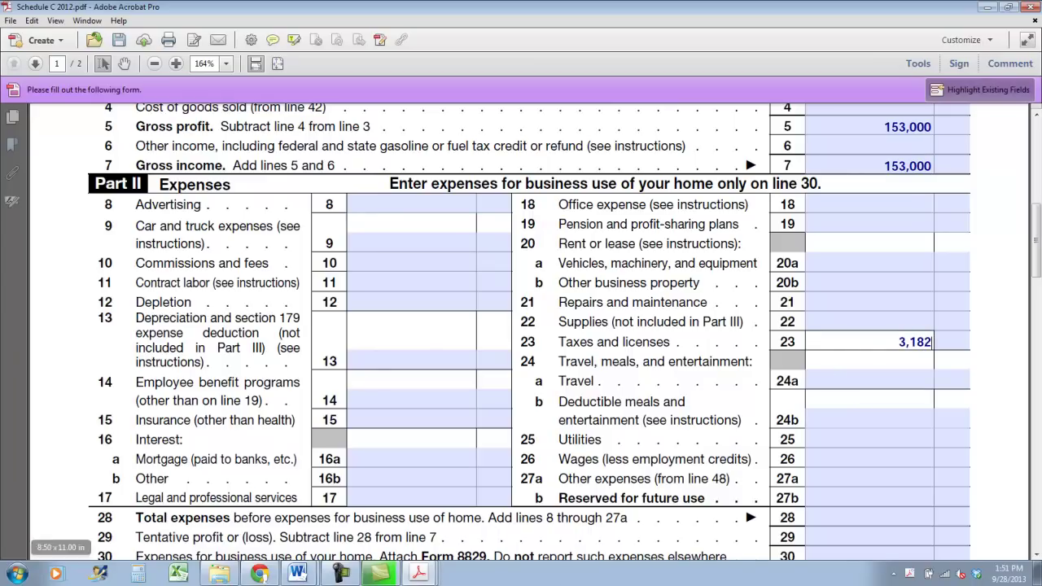
pyautogui.click(874, 437)
pyautogui.write('425')
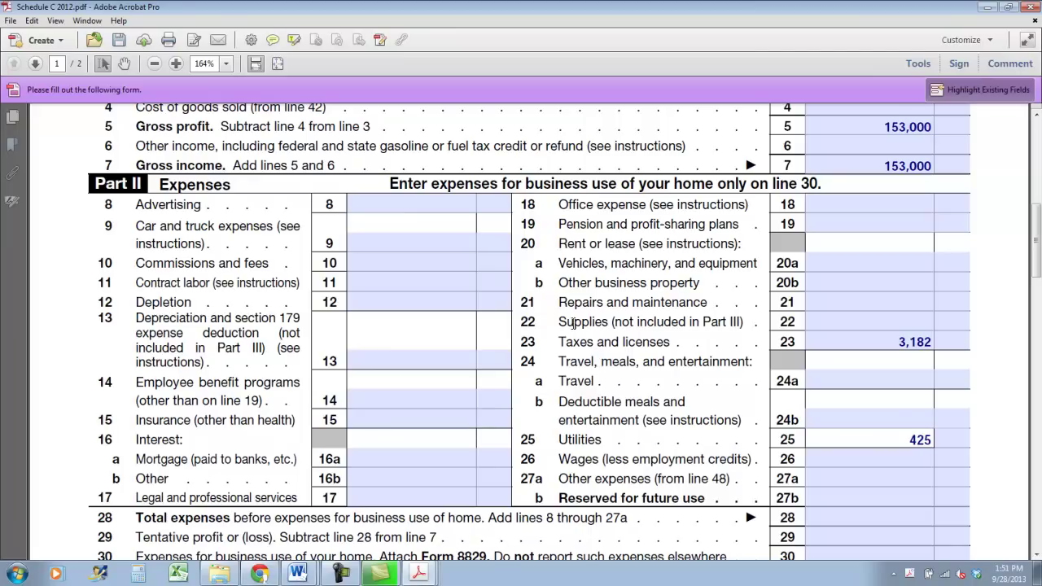
pyautogui.click(843, 457)
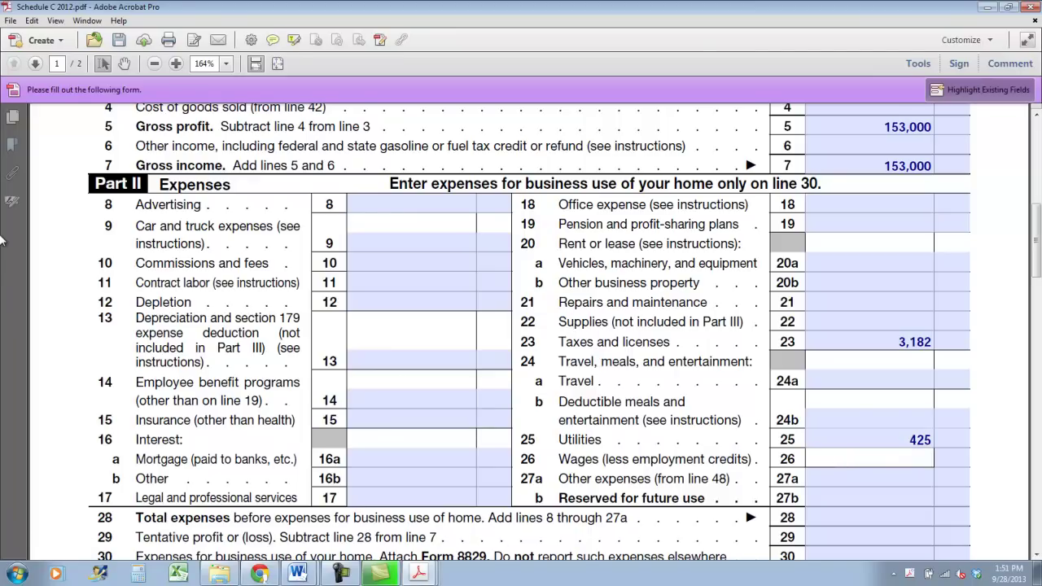
pyautogui.write('41,600')
# Minimize the course outline in Word and scroll the SMChap006 case notes to the asset list
pyautogui.click(298, 574)
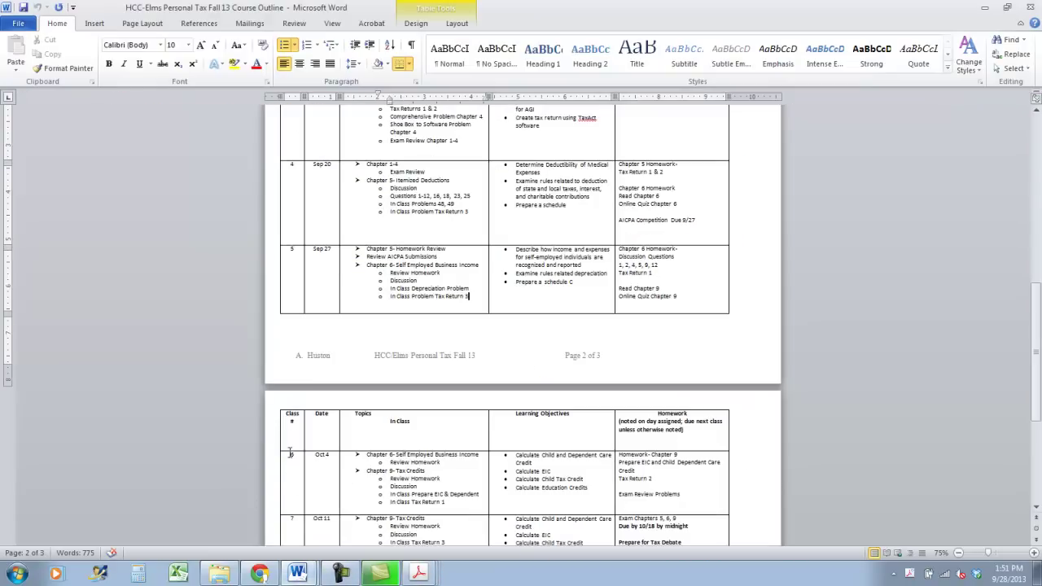
pyautogui.click(983, 7)
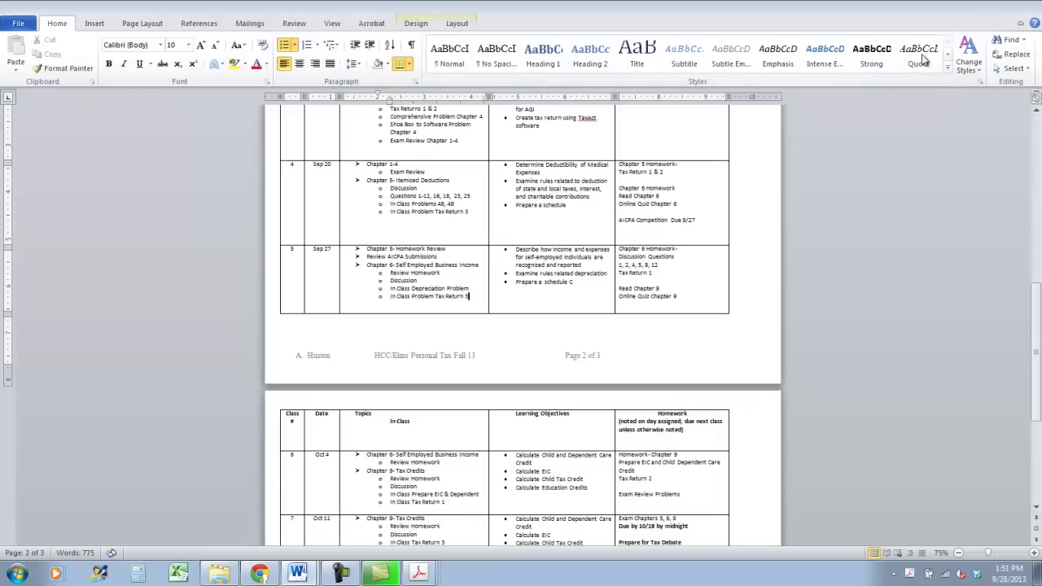
pyautogui.click(297, 573)
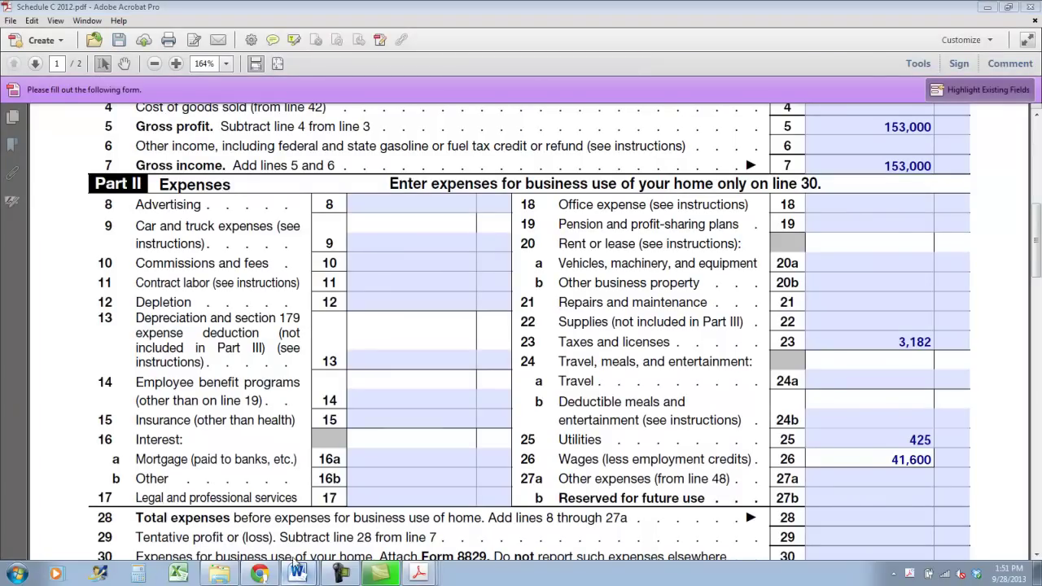
pyautogui.click(294, 525)
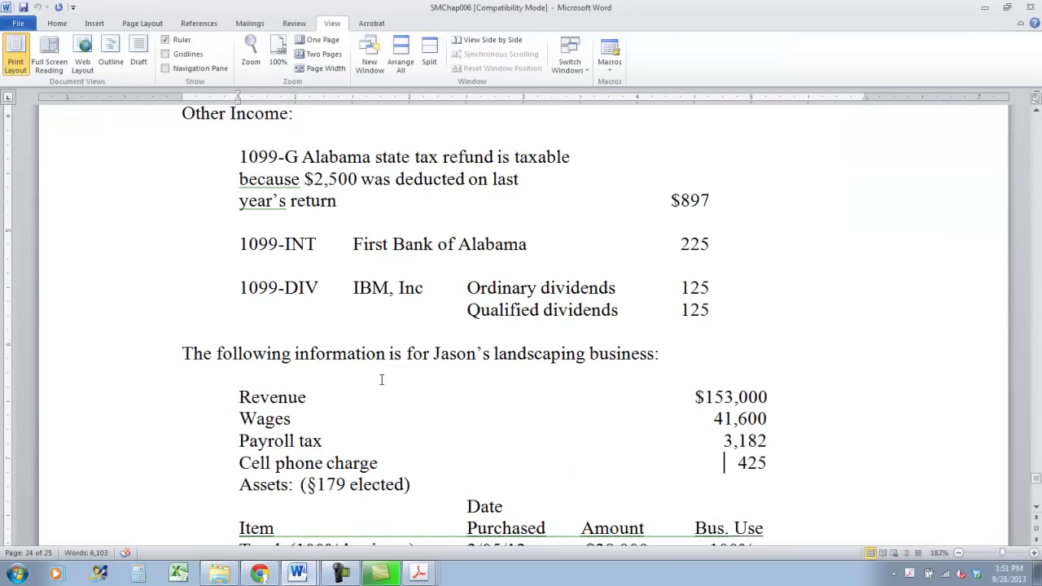
pyautogui.scroll(-3, 381, 379)
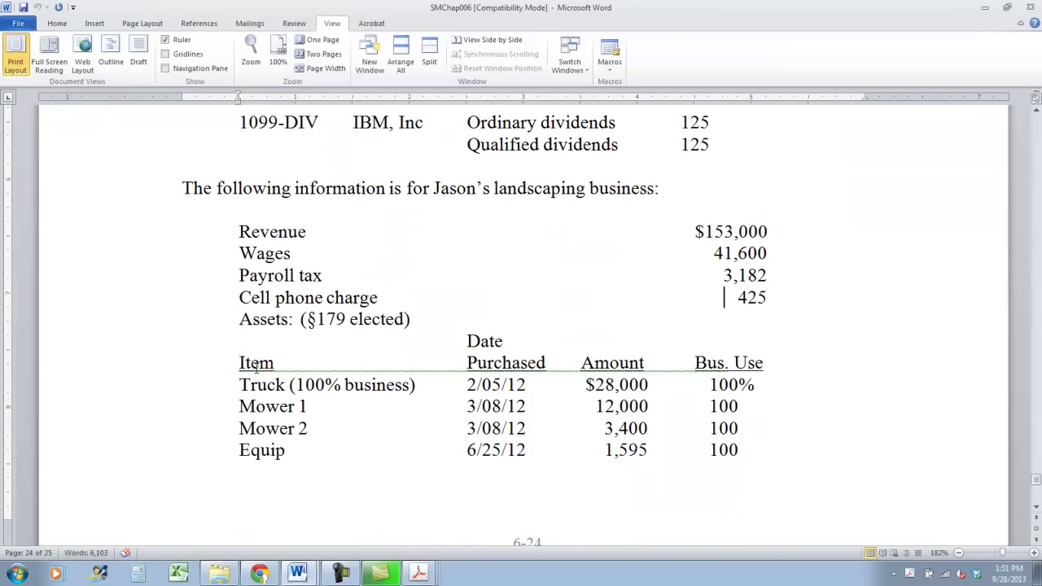
pyautogui.scroll(-1, 237, 343)
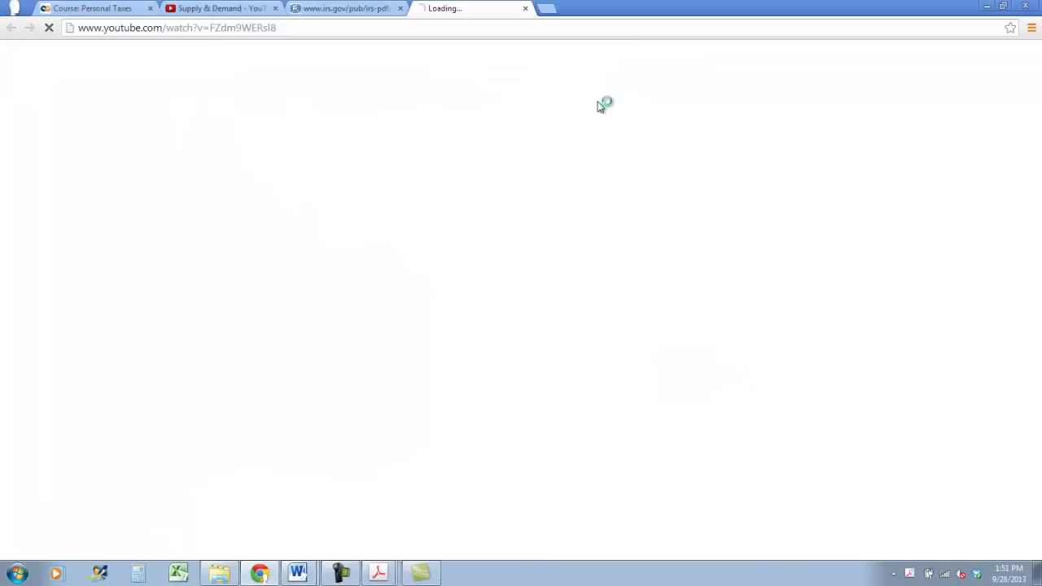
# Close the YouTube tab and bring the Excel depreciation worksheet to the front
pyautogui.click(525, 8)
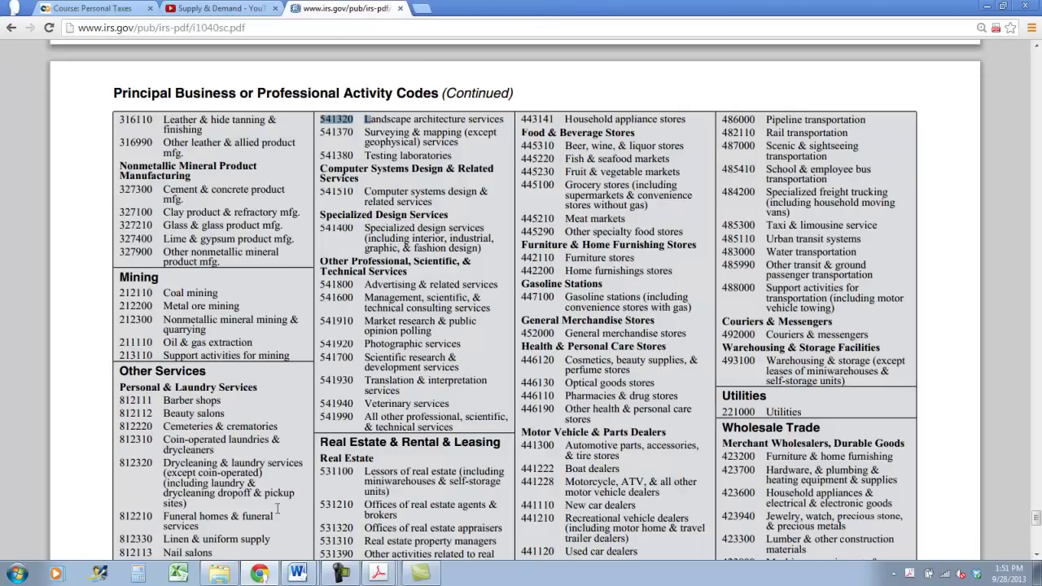
pyautogui.moveTo(982, 516)
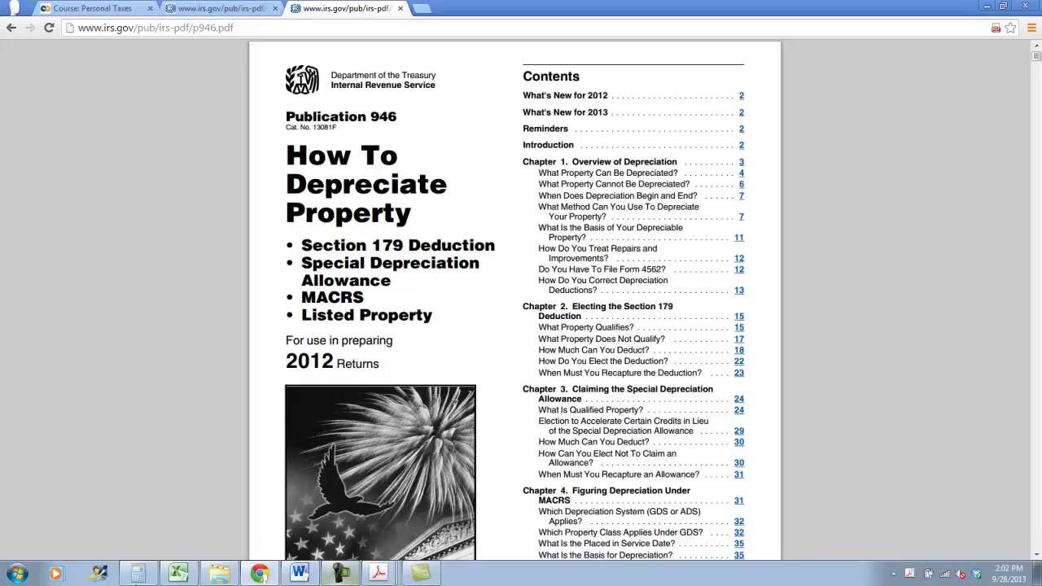
pyautogui.click(178, 573)
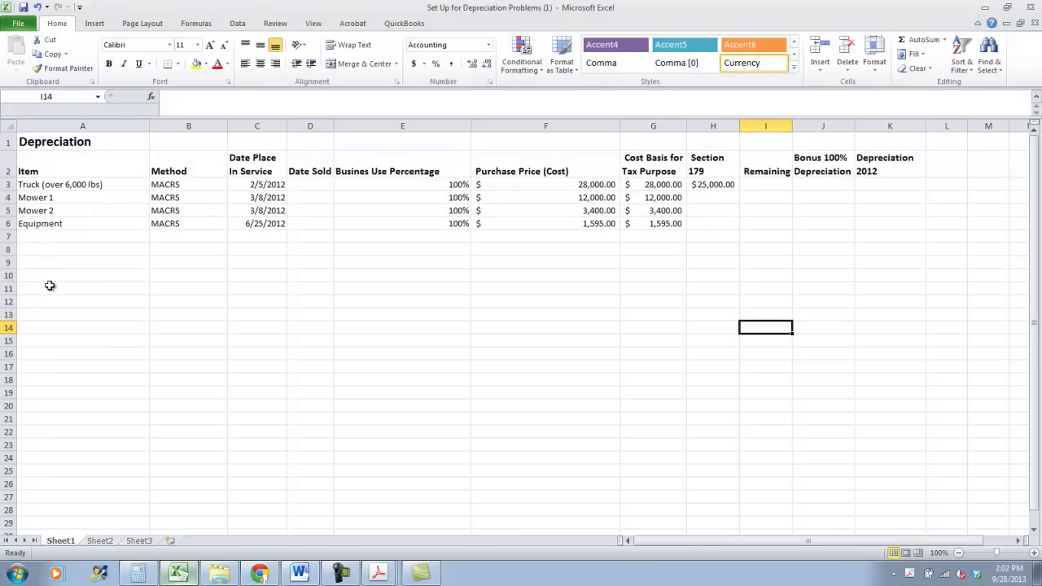
# Review the item names on the depreciation sheet: Truck, Mower 1, Mower 2 and Equipment
pyautogui.click(77, 185)
pyautogui.click(46, 209)
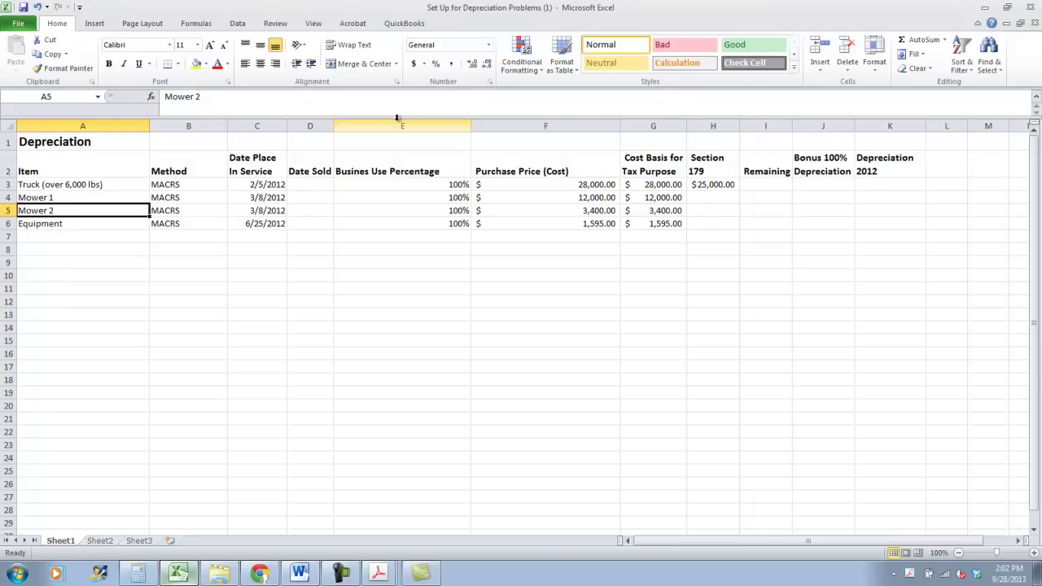
pyautogui.click(76, 186)
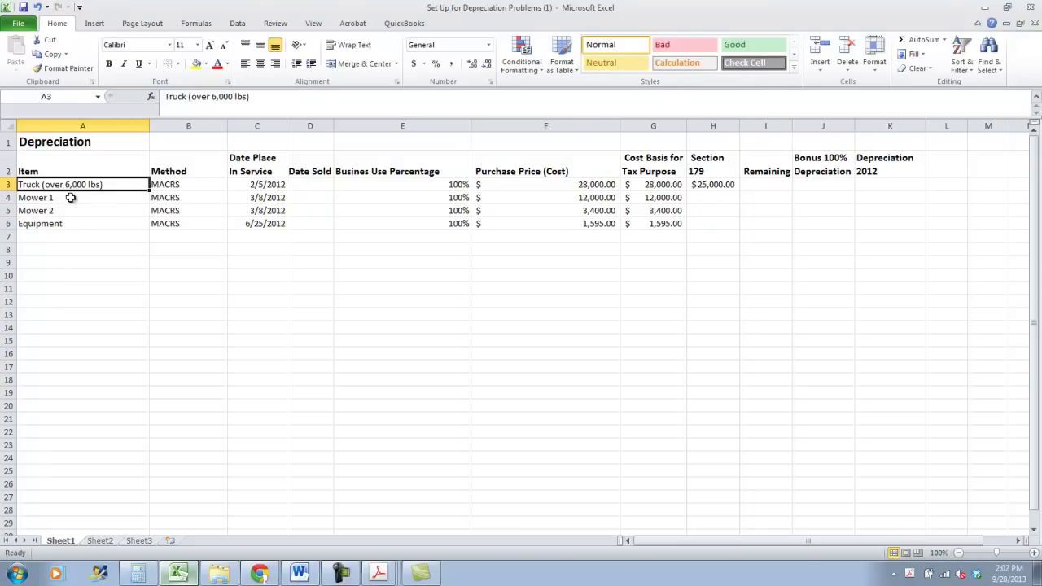
pyautogui.click(70, 198)
pyautogui.click(70, 210)
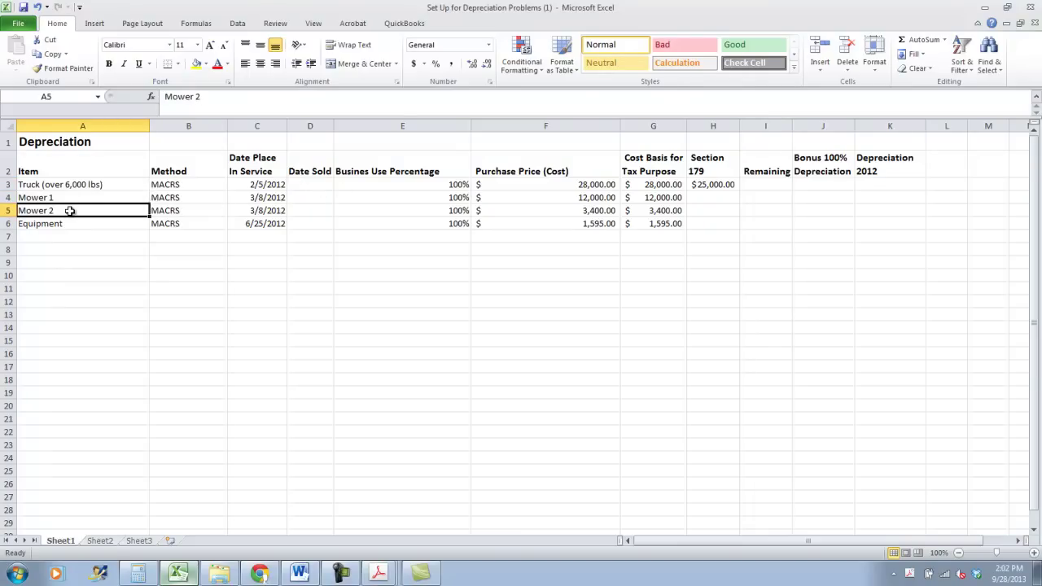
pyautogui.click(74, 223)
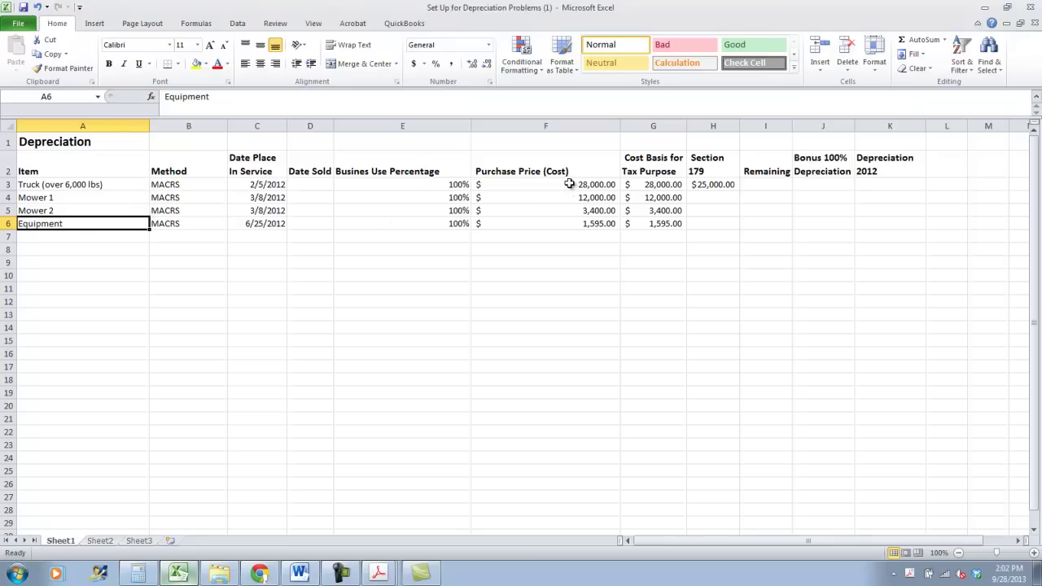
# Check the purchase prices, the Mower 2 cost-basis formula and the truck's Section 179 amount, then return to Publication 946
pyautogui.click(569, 184)
pyautogui.click(571, 221)
pyautogui.click(665, 213)
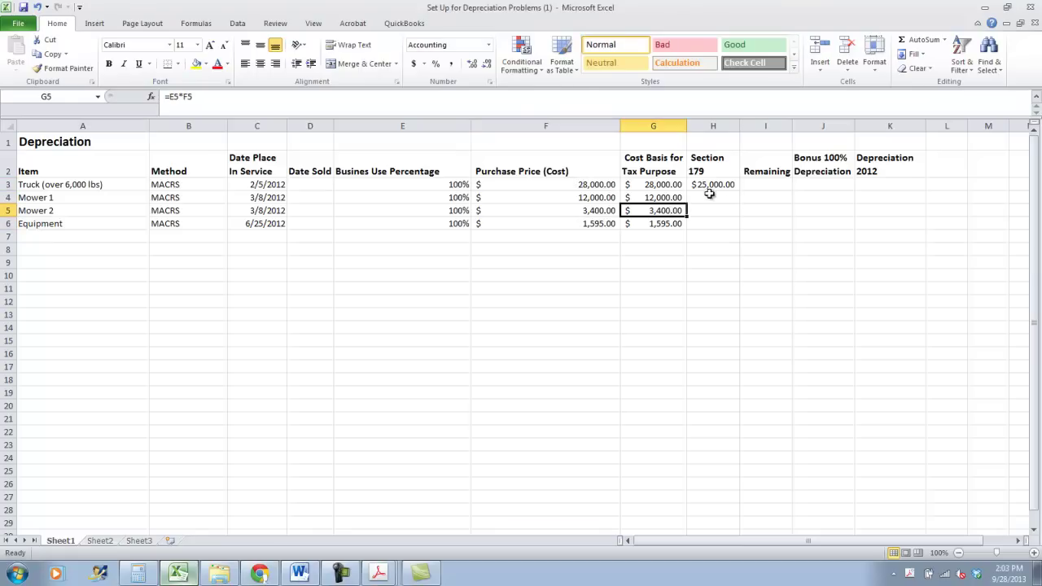
pyautogui.click(709, 181)
pyautogui.click(706, 197)
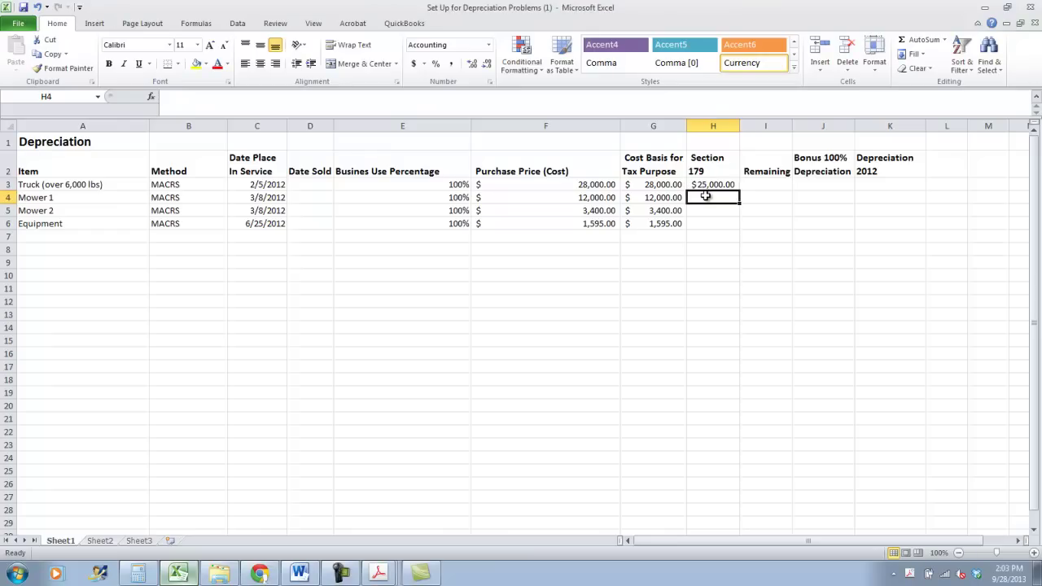
pyautogui.click(707, 185)
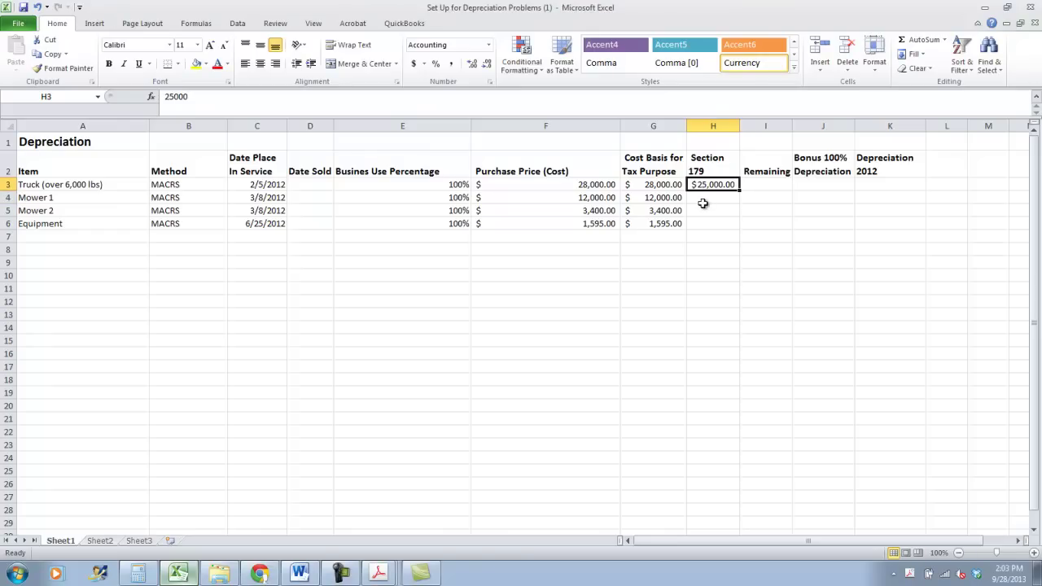
pyautogui.click(259, 573)
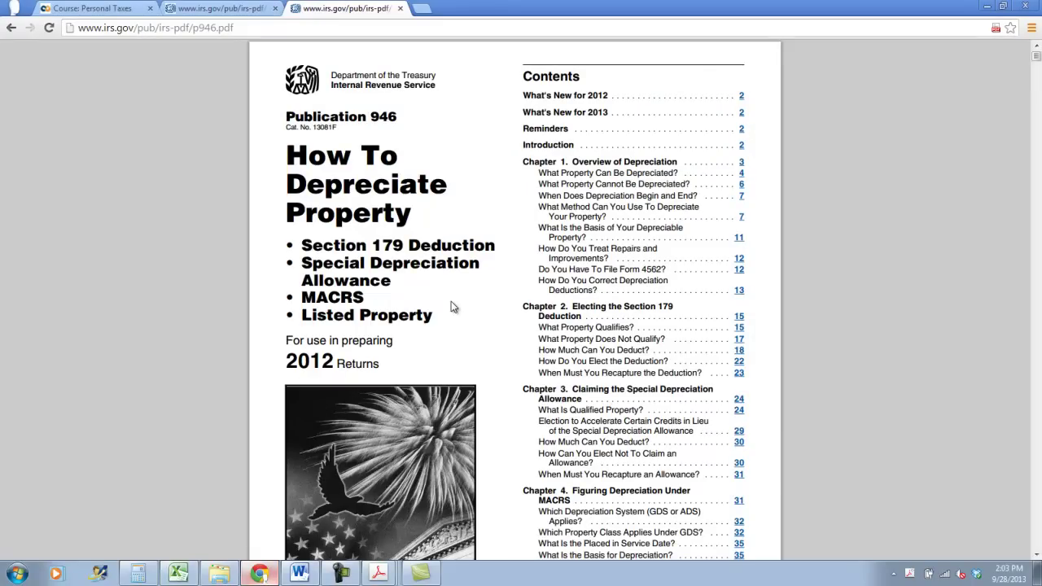
# Navigate Publication 946 to the How Much Can You Deduct section and the passenger automobile limits
pyautogui.scroll(-2, 452, 307)
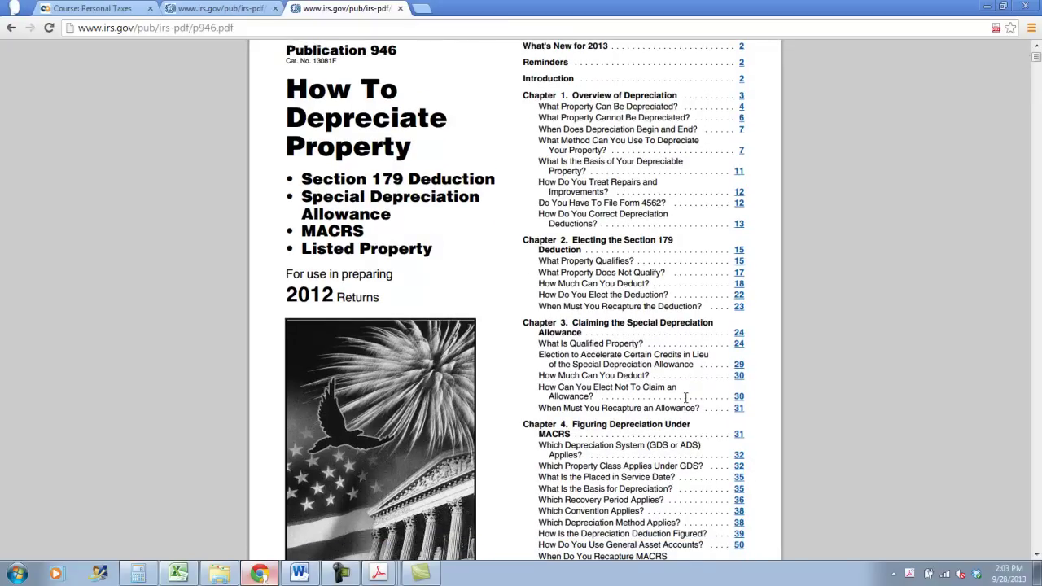
pyautogui.scroll(-1, 686, 396)
pyautogui.scroll(-1, 685, 399)
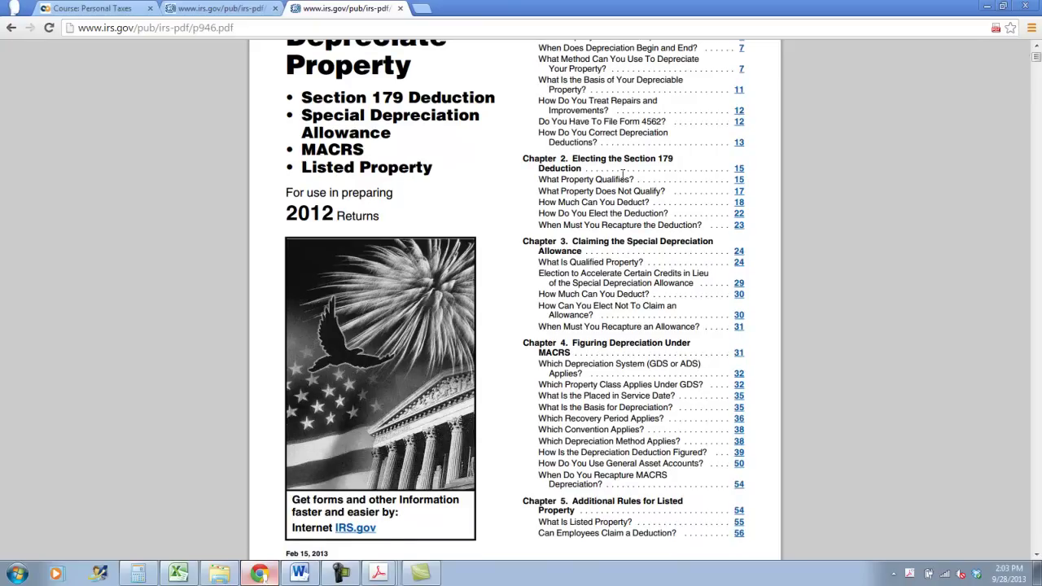
pyautogui.scroll(1, 621, 173)
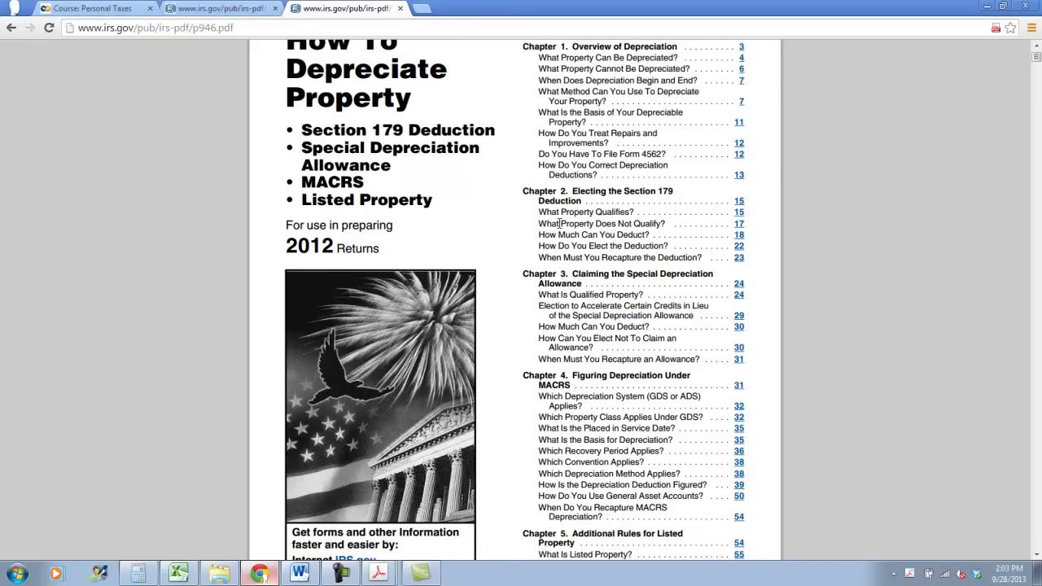
pyautogui.click(742, 239)
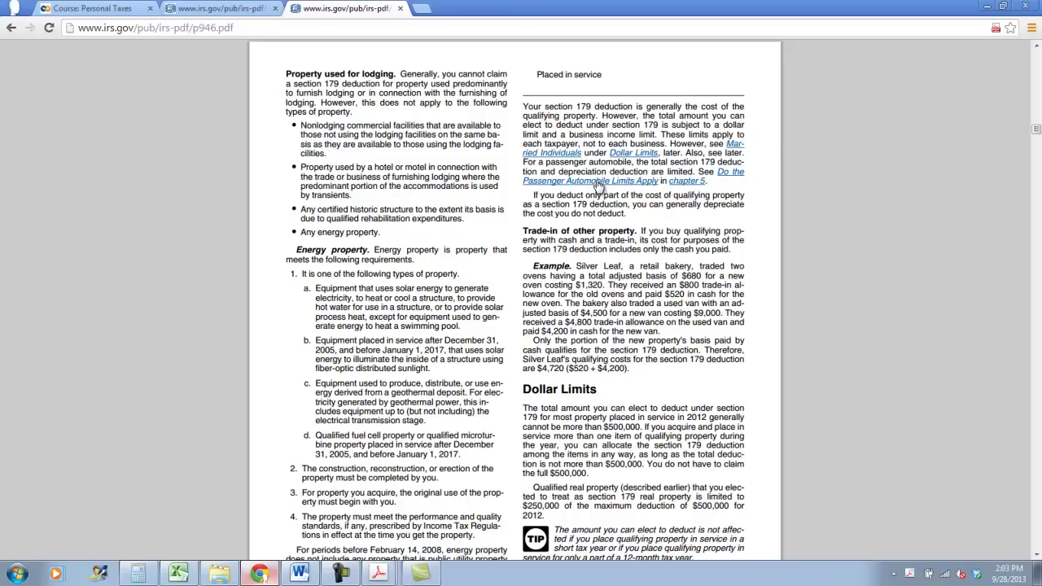
pyautogui.click(596, 184)
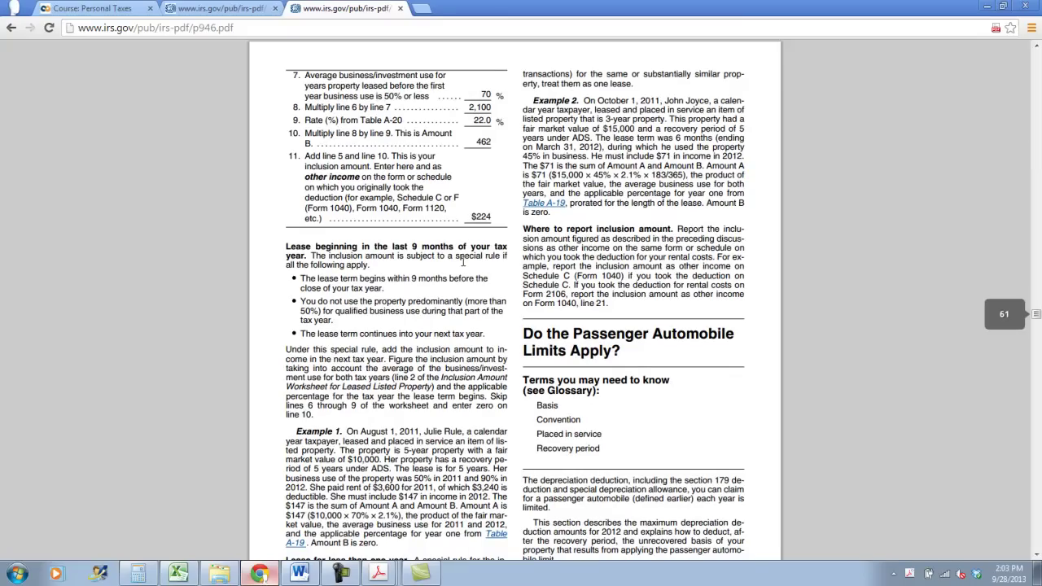
# Highlight the trucks and vans higher-limit text and the $11,360 first-year limit for 2012
pyautogui.scroll(-8, 463, 262)
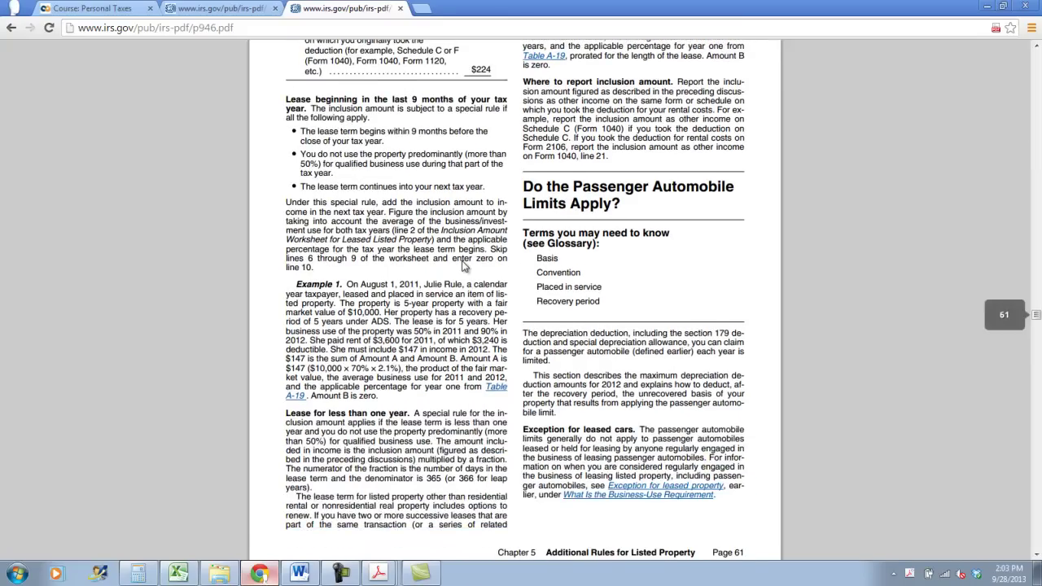
pyautogui.scroll(-5, 462, 266)
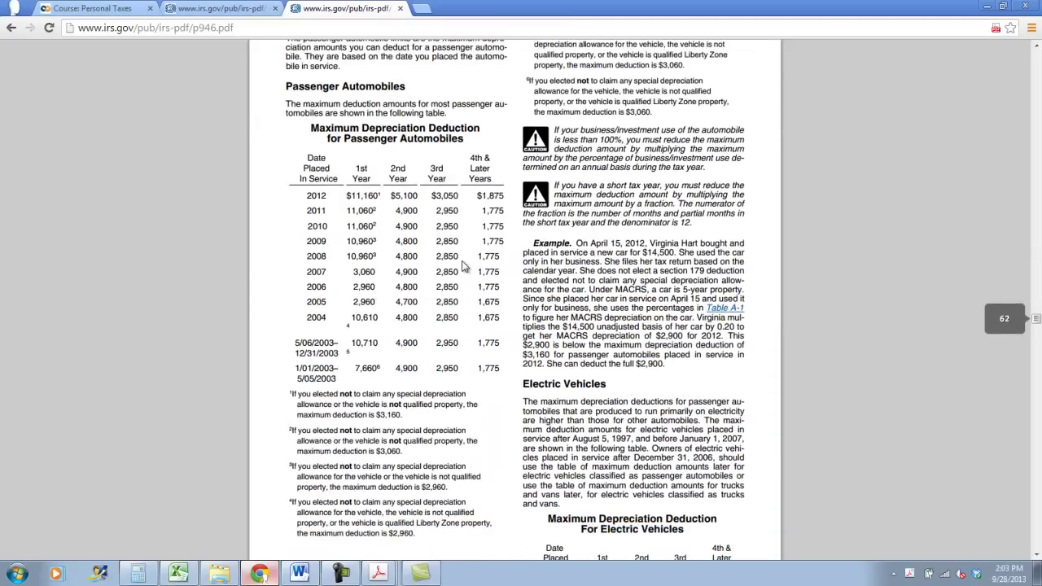
pyautogui.scroll(-6, 463, 267)
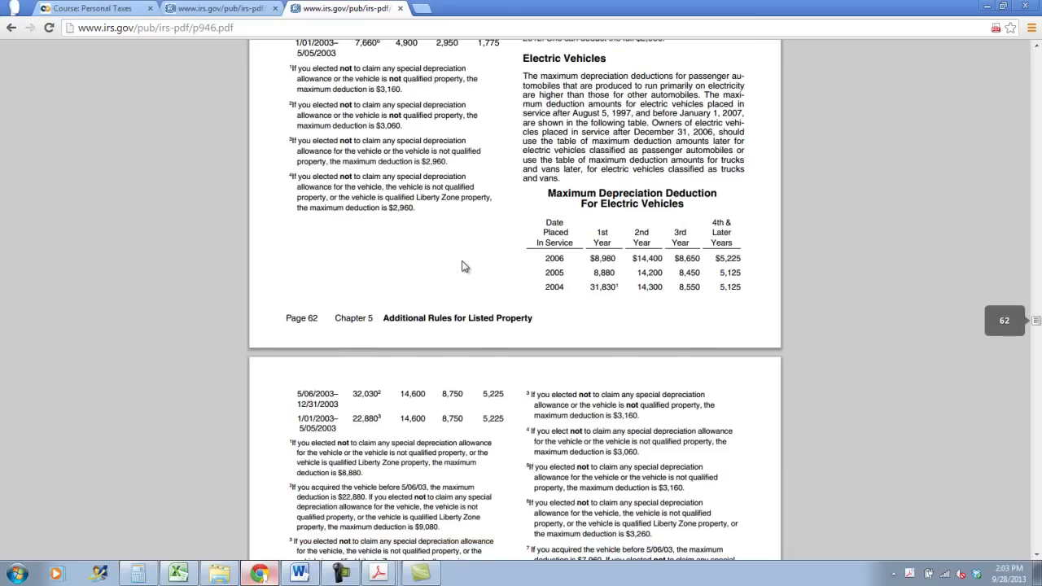
pyautogui.scroll(-2, 462, 266)
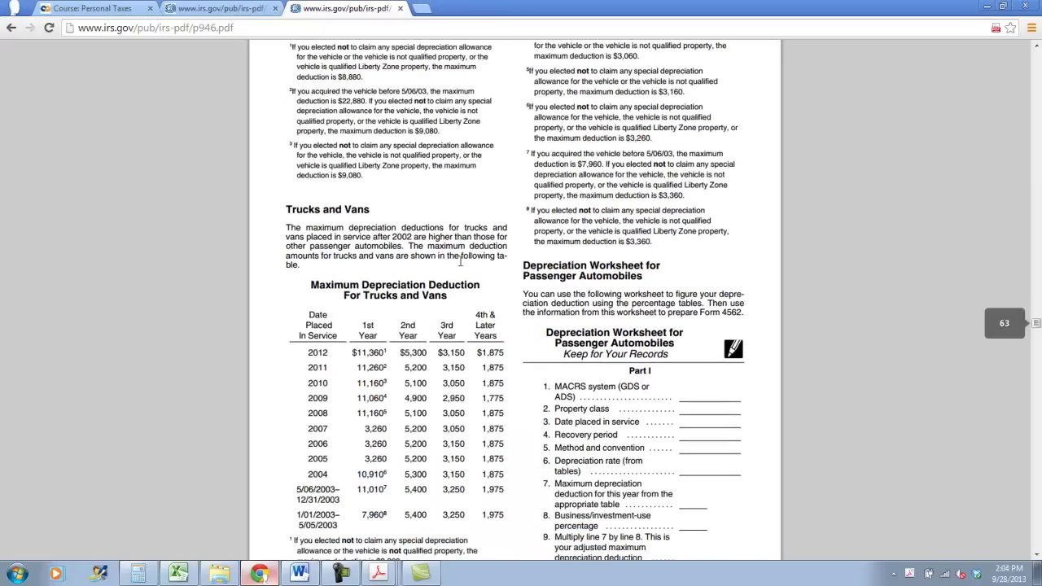
pyautogui.scroll(-1, 339, 254)
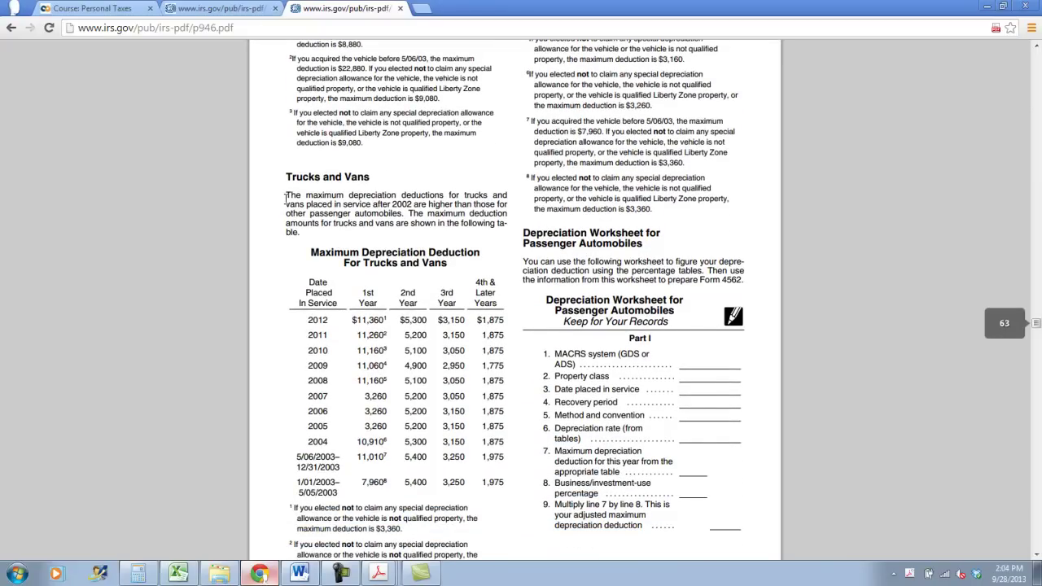
pyautogui.scroll(-1, 287, 198)
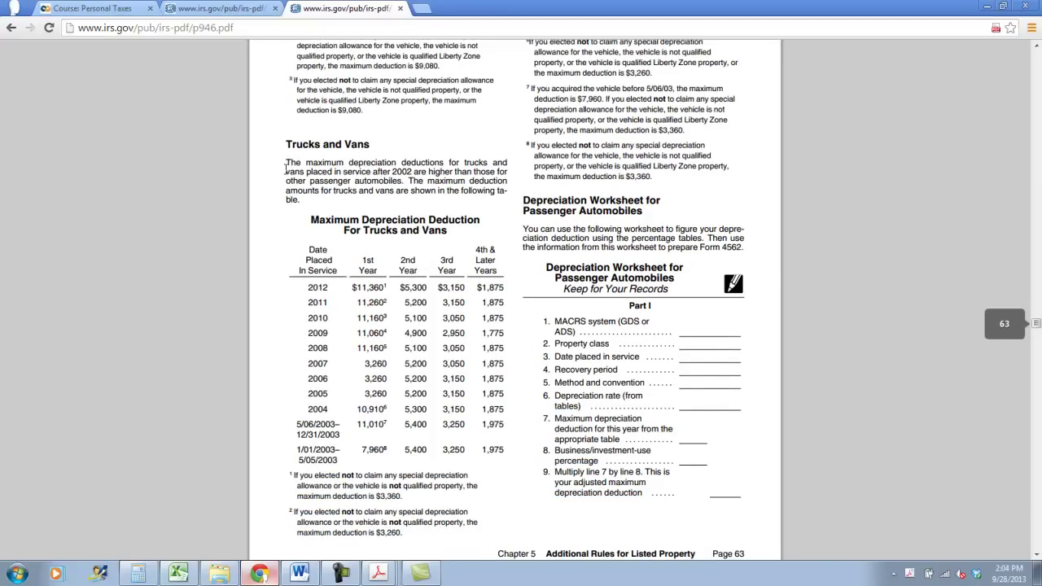
pyautogui.moveTo(307, 165); pyautogui.dragTo(513, 169)
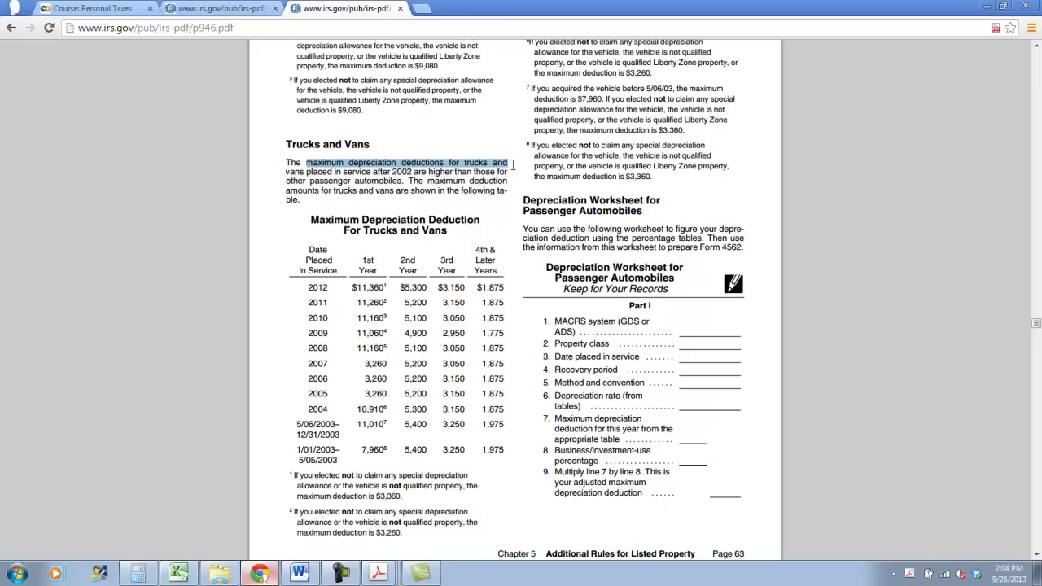
pyautogui.moveTo(344, 172); pyautogui.dragTo(504, 190)
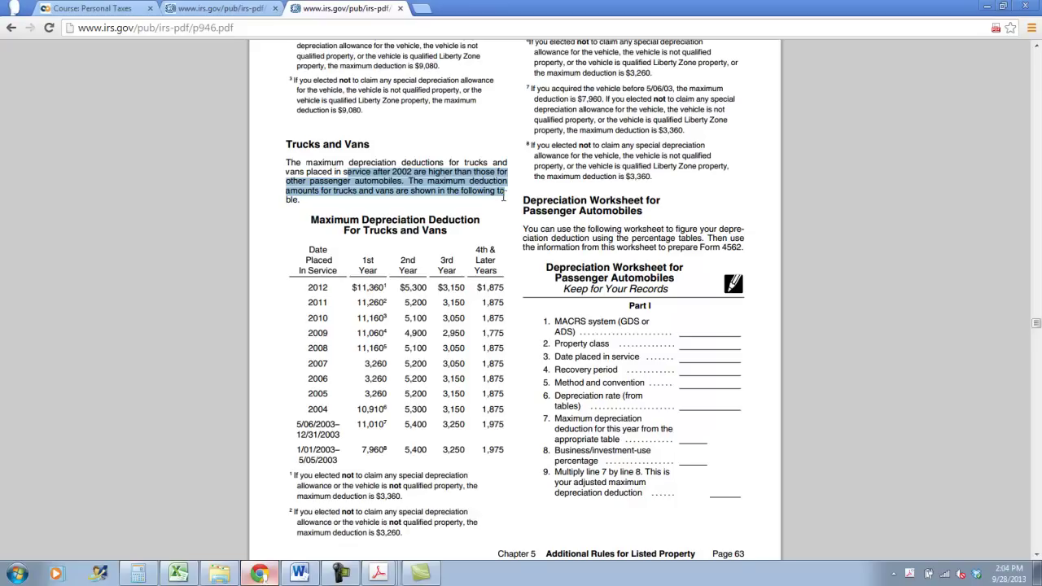
pyautogui.moveTo(503, 195); pyautogui.dragTo(502, 211)
pyautogui.click(494, 214)
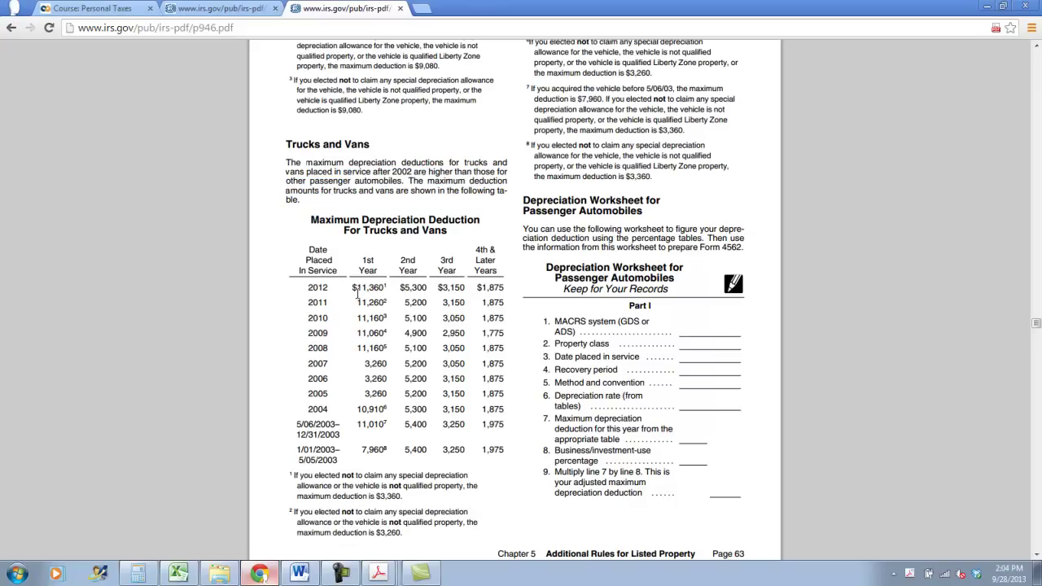
pyautogui.moveTo(308, 288); pyautogui.dragTo(396, 283)
# Follow the index entry to the Trucks page and the trucks and vans depreciation table
pyautogui.scroll(-3, 404, 271)
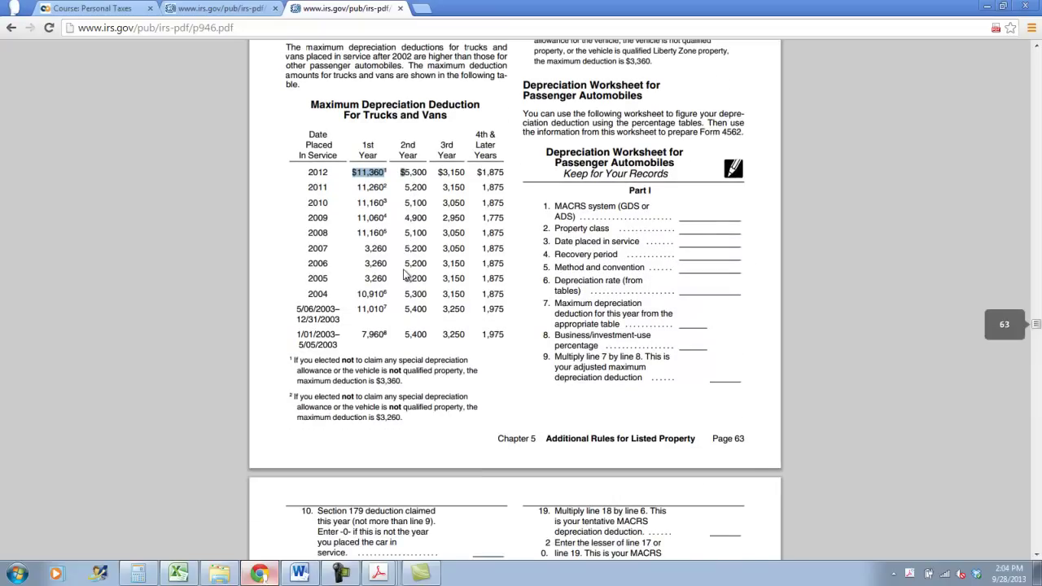
pyautogui.scroll(7, 404, 275)
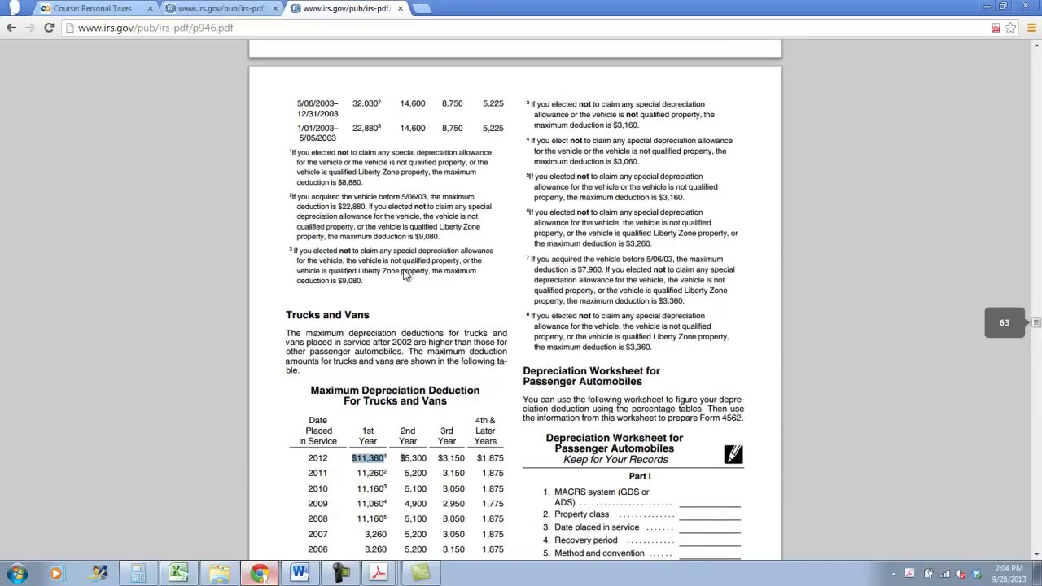
pyautogui.scroll(-1, 405, 275)
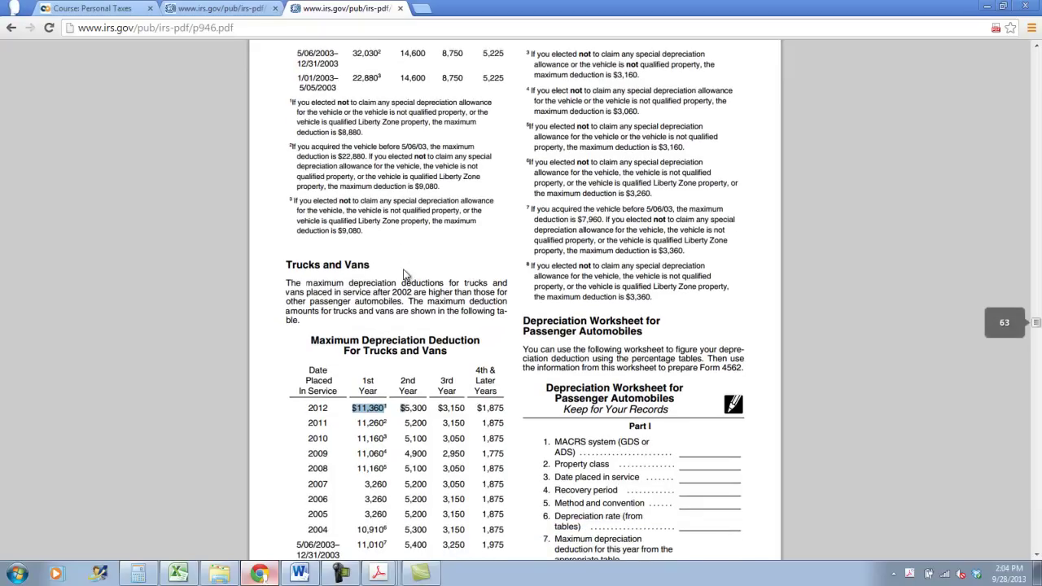
pyautogui.scroll(-3, 404, 273)
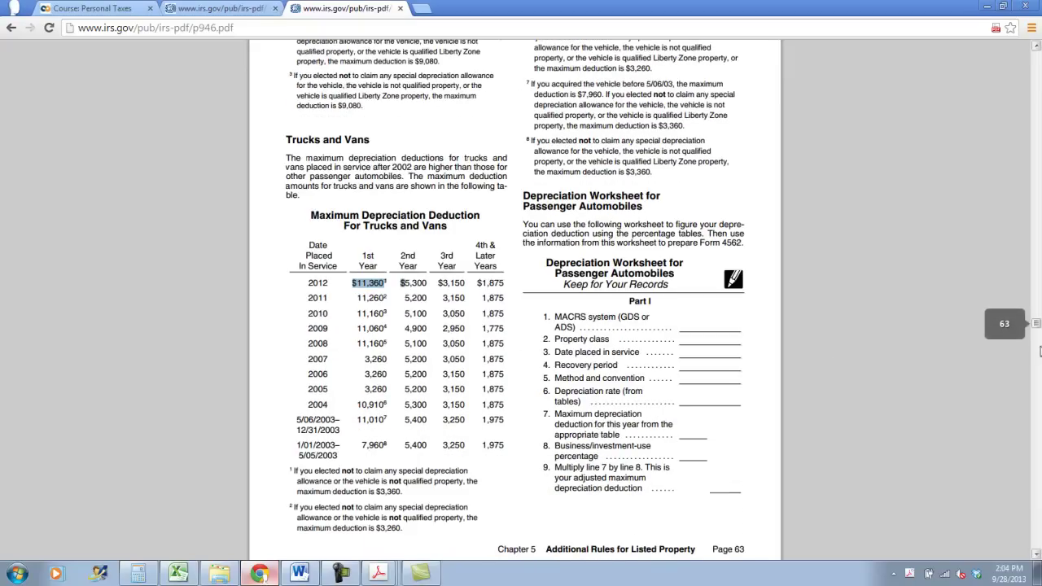
pyautogui.moveTo(1036, 334); pyautogui.dragTo(1037, 537)
pyautogui.scroll(-7, 813, 439)
pyautogui.scroll(-6, 811, 443)
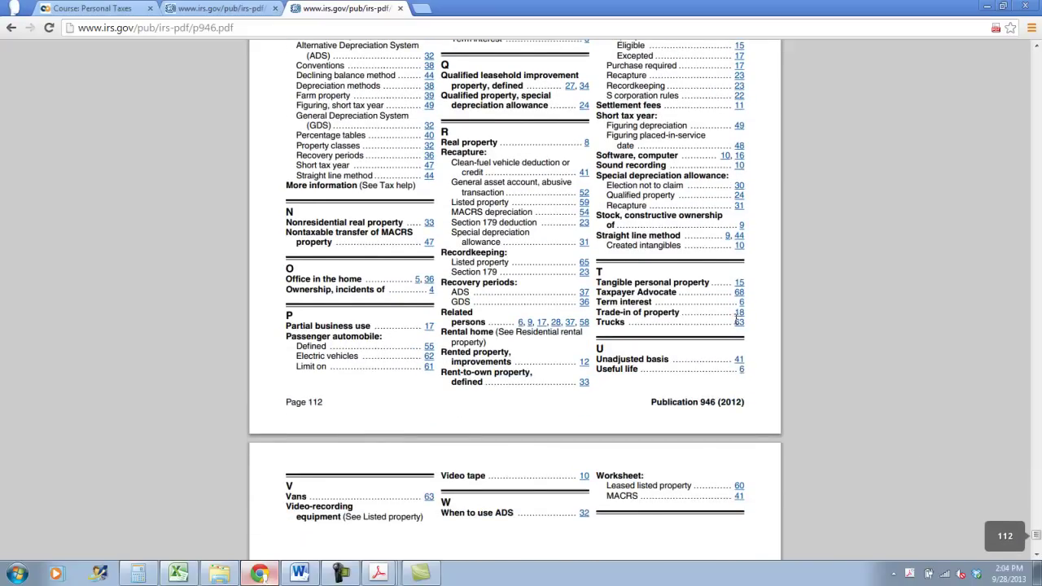
pyautogui.click(738, 321)
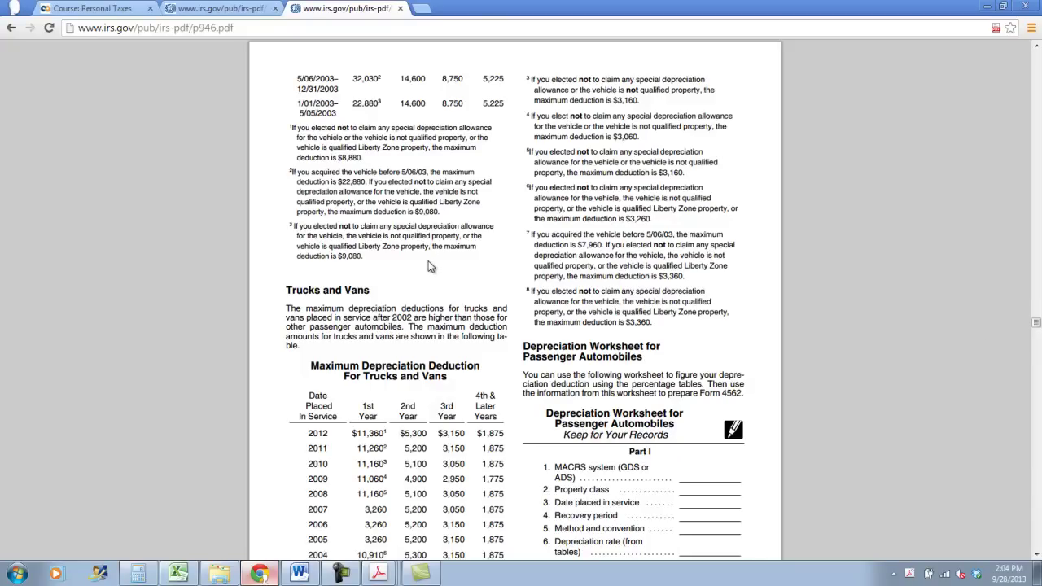
pyautogui.scroll(3, 430, 267)
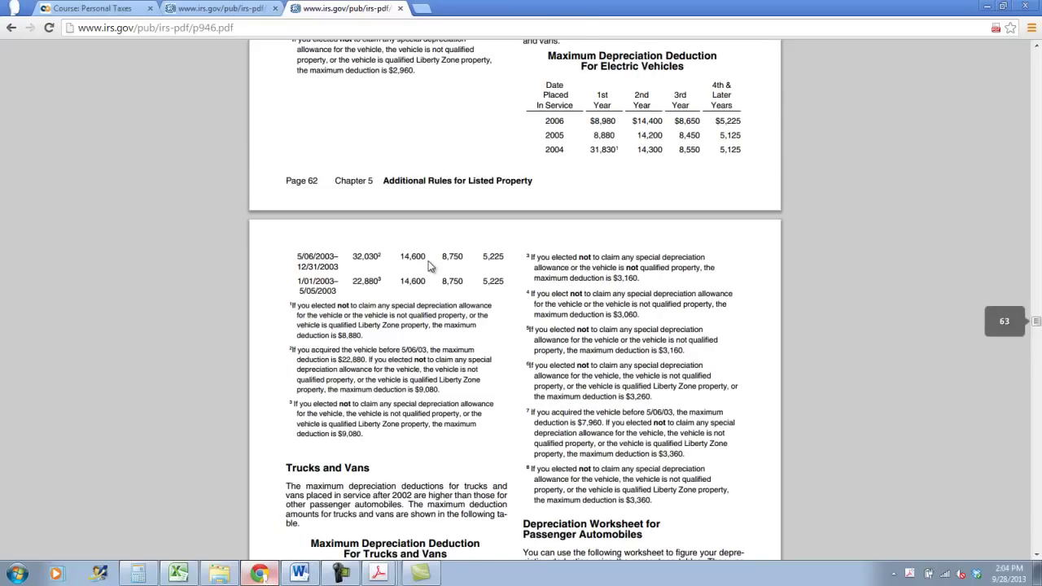
pyautogui.scroll(1, 430, 266)
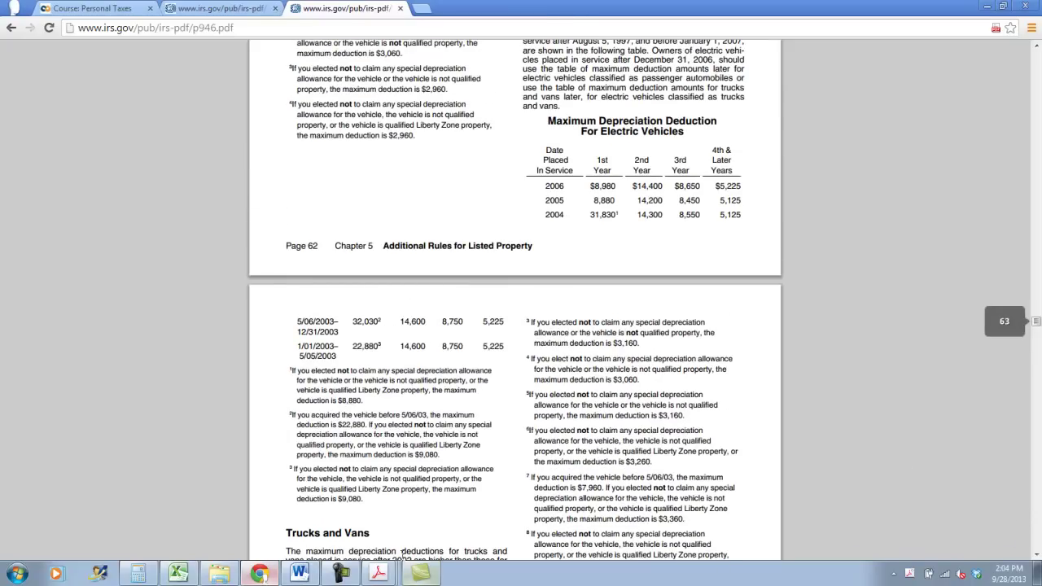
pyautogui.click(420, 573)
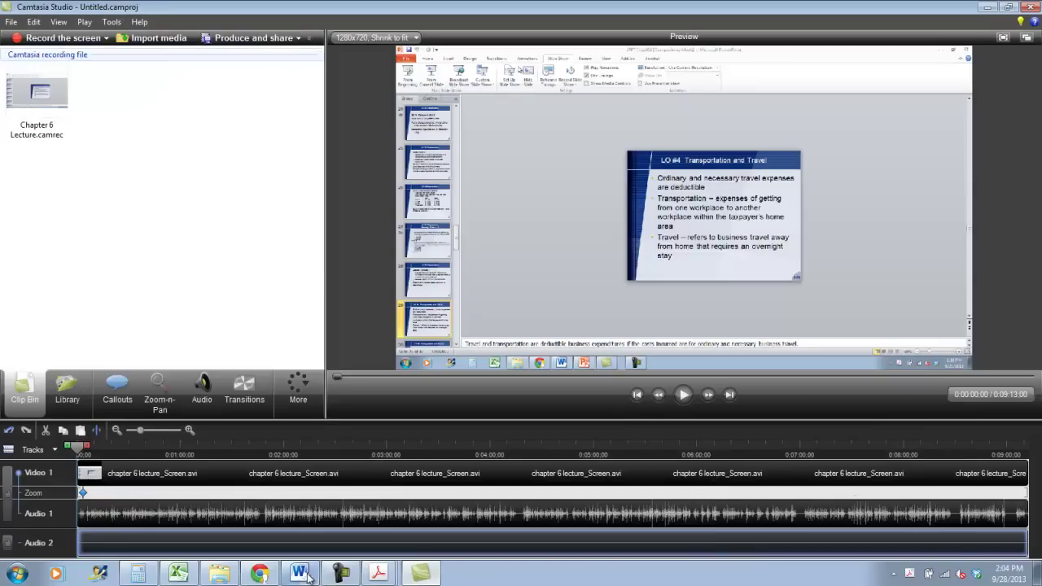
# Back in Publication 946, mark the Passenger Automobiles heading and definition on page 55
pyautogui.click(342, 574)
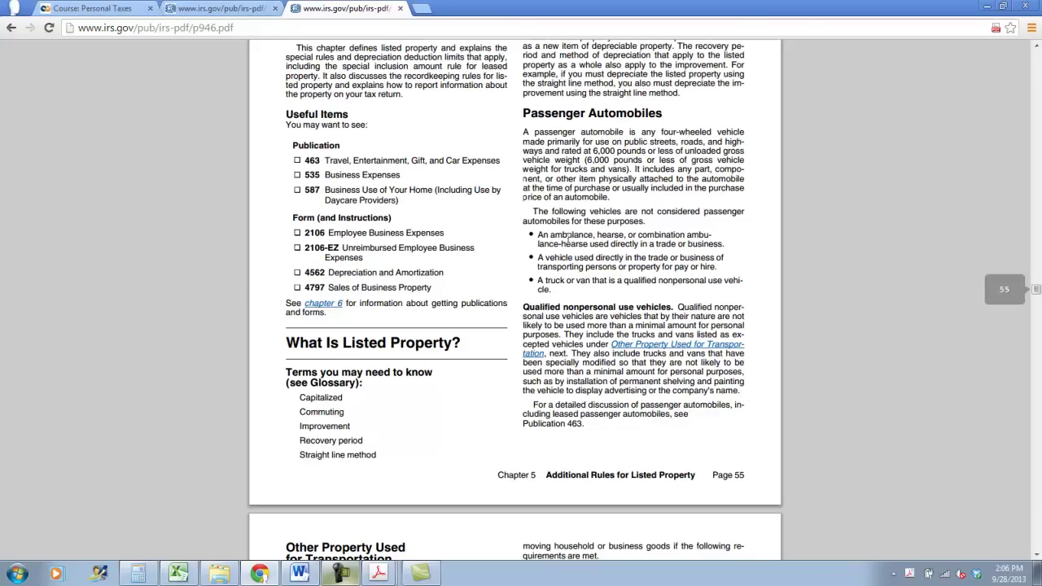
pyautogui.moveTo(520, 110); pyautogui.dragTo(574, 162)
pyautogui.click(560, 143)
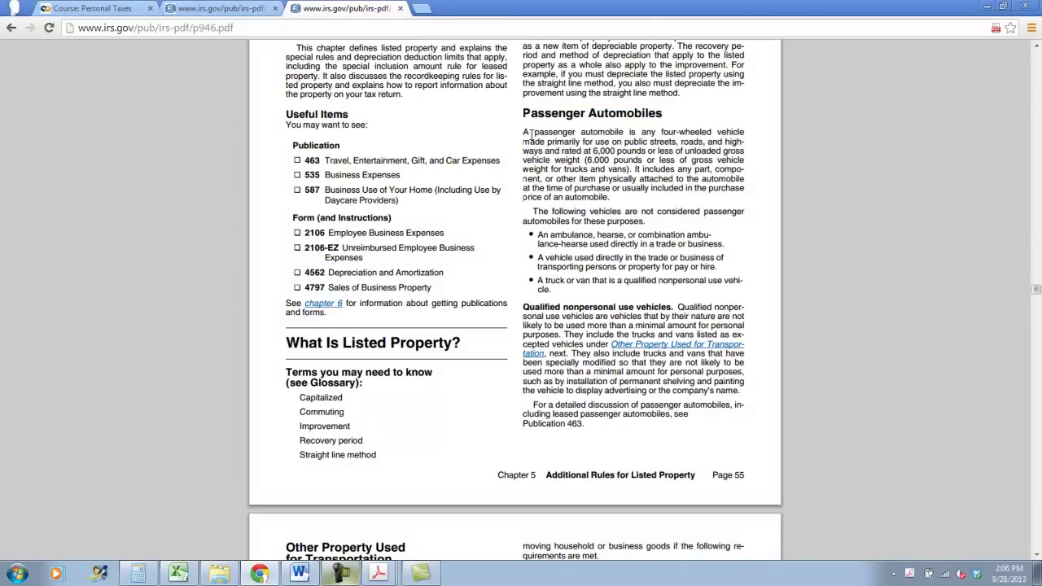
pyautogui.moveTo(523, 141); pyautogui.dragTo(747, 151)
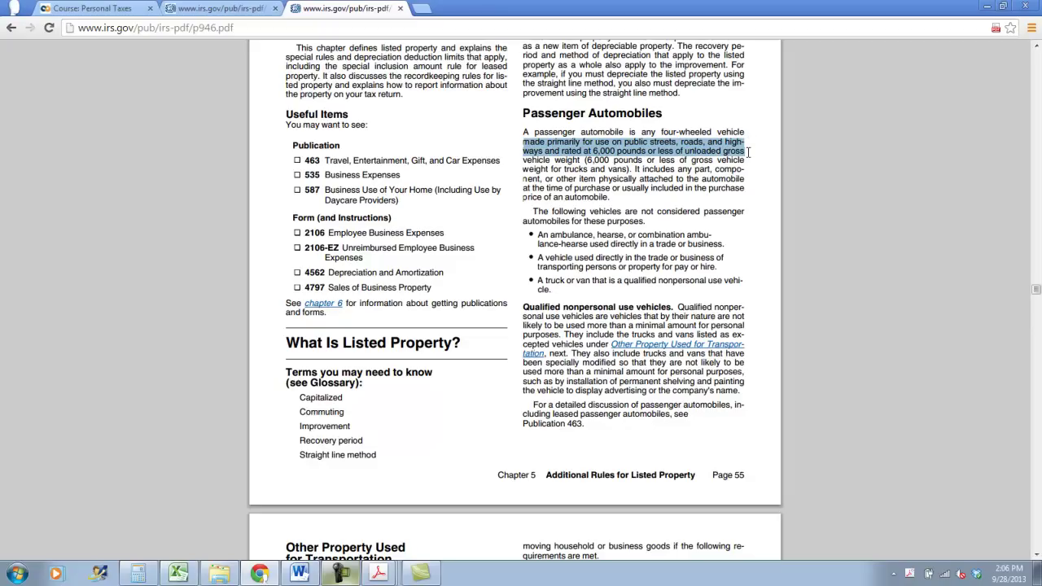
pyautogui.click(588, 160)
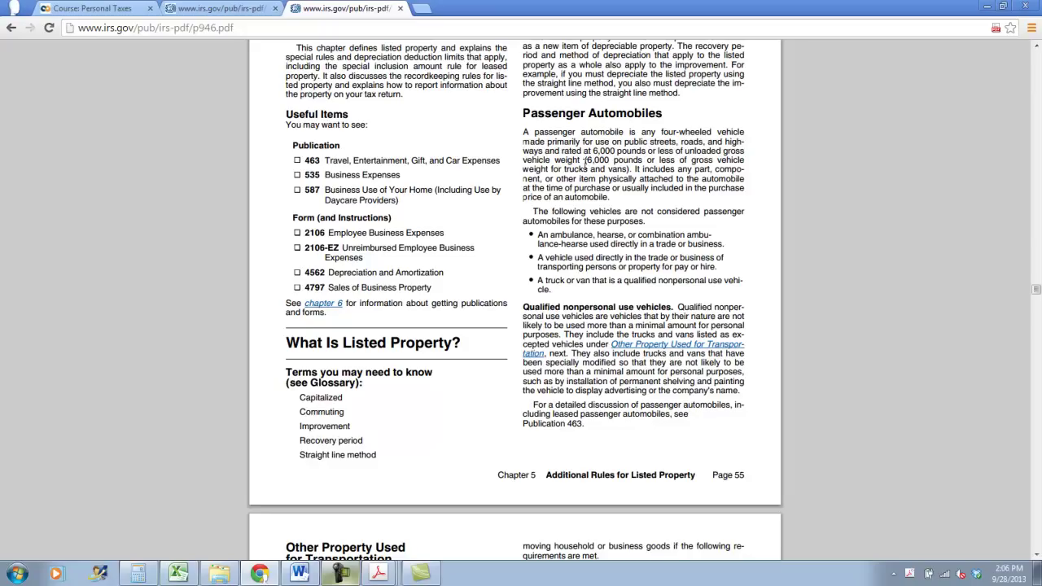
# Mark the trucks and vans text and the excluded-vehicle bullets, ending on the truck or van exception
pyautogui.moveTo(575, 168); pyautogui.dragTo(688, 171)
pyautogui.click(654, 182)
pyautogui.moveTo(550, 210); pyautogui.dragTo(661, 236)
pyautogui.click(576, 230)
pyautogui.moveTo(535, 260); pyautogui.dragTo(719, 268)
pyautogui.click(700, 269)
pyautogui.moveTo(535, 280); pyautogui.dragTo(618, 294)
pyautogui.moveTo(617, 294); pyautogui.dragTo(542, 280)
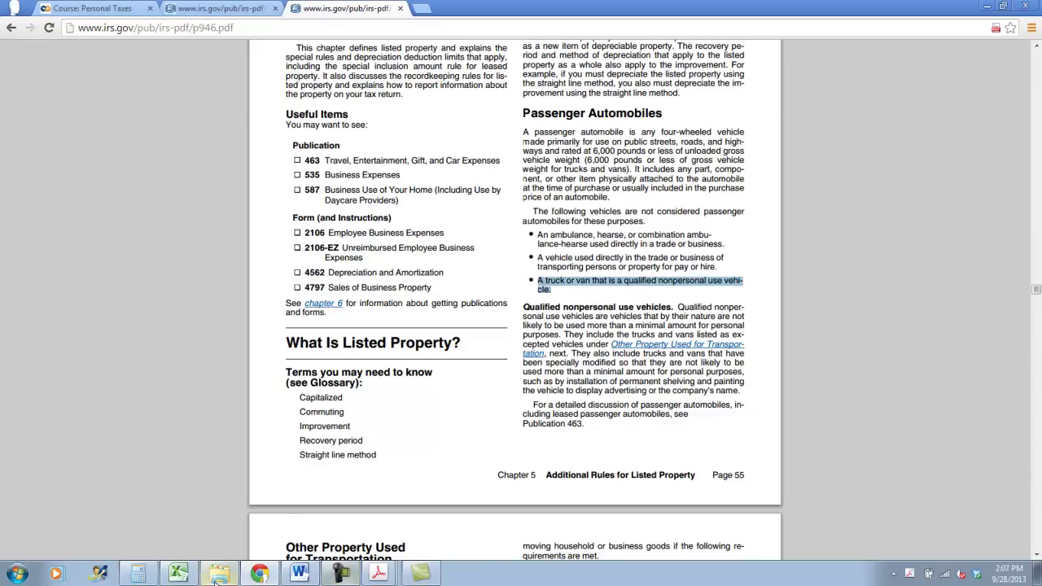
# Enter Section 179 amounts 28000, 12000, 3400 and 1,595 in cells H3 through H6
pyautogui.click(172, 574)
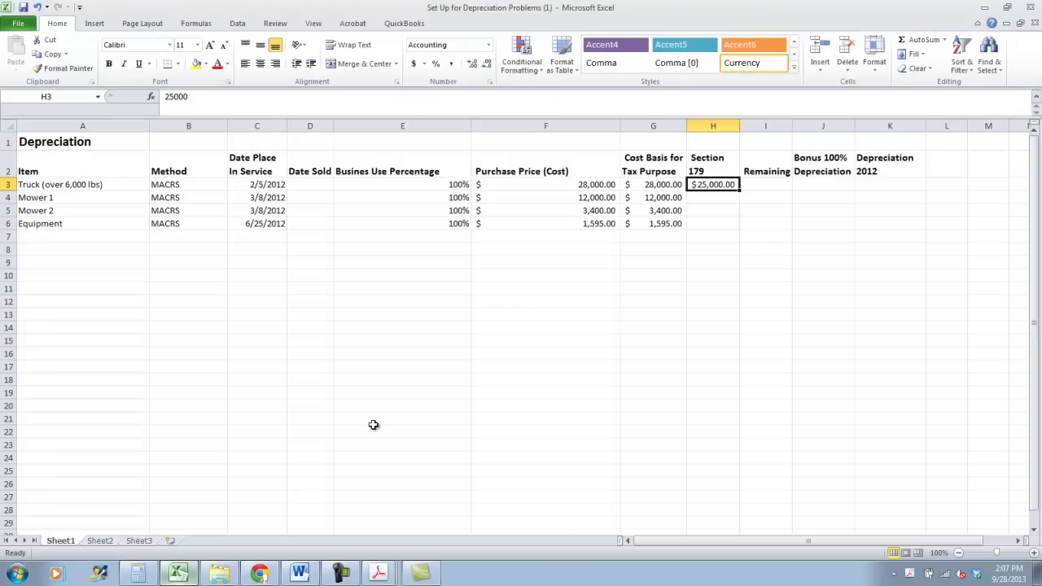
pyautogui.write('28000')
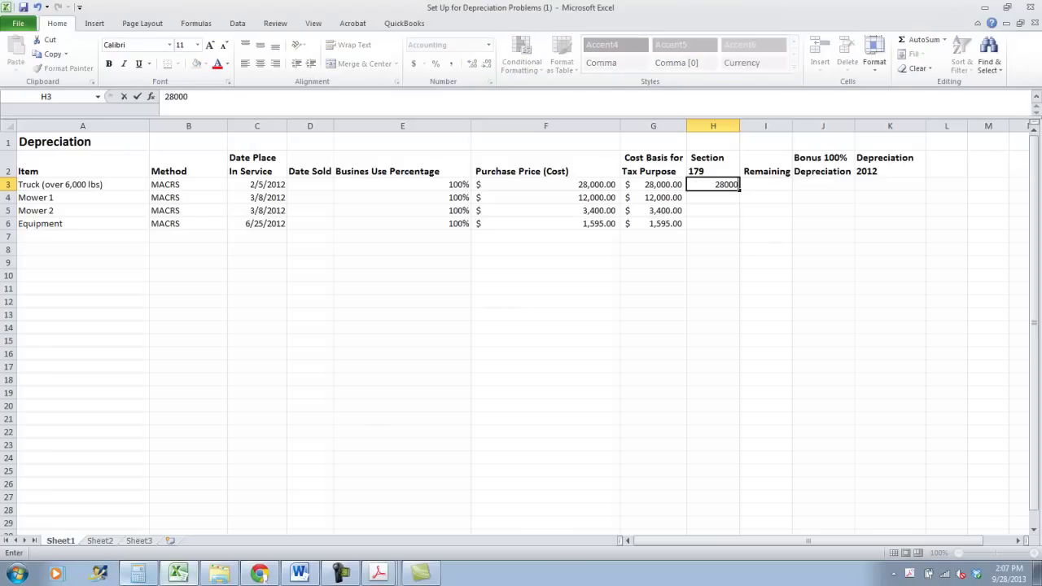
pyautogui.press('Return')
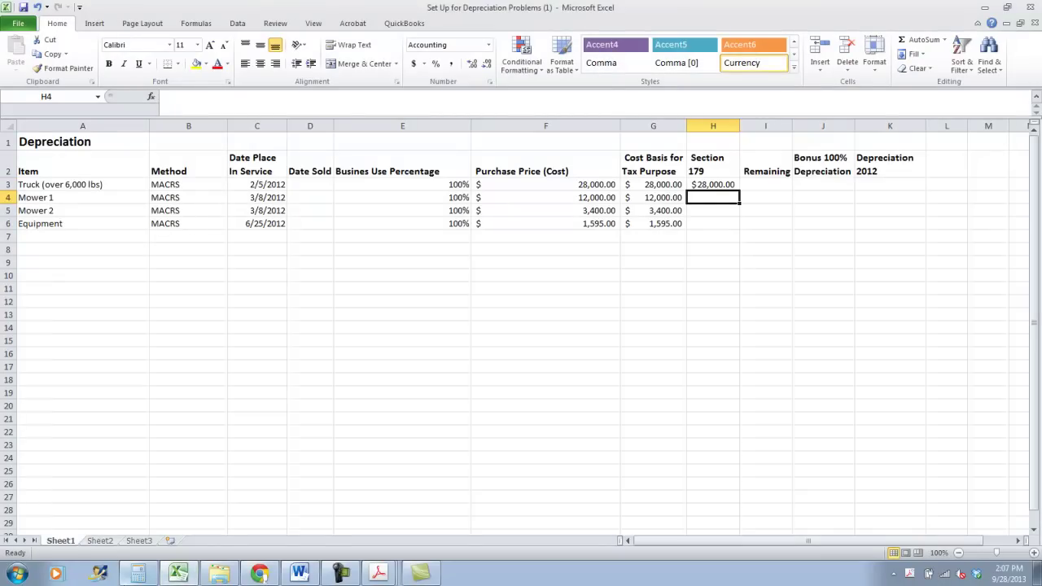
pyautogui.write('1200')
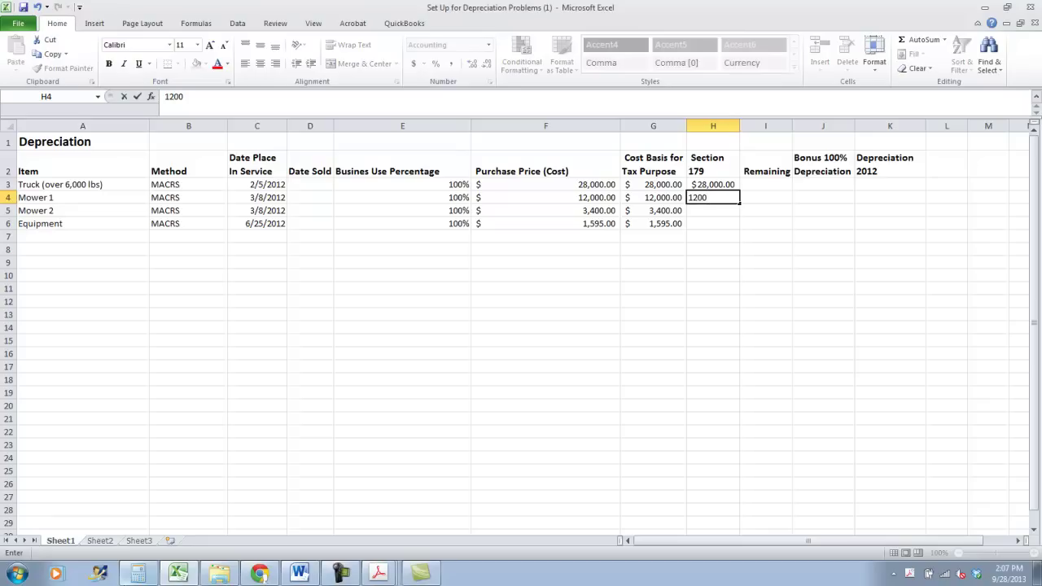
pyautogui.write('0')
pyautogui.press('Return')
pyautogui.write('3400')
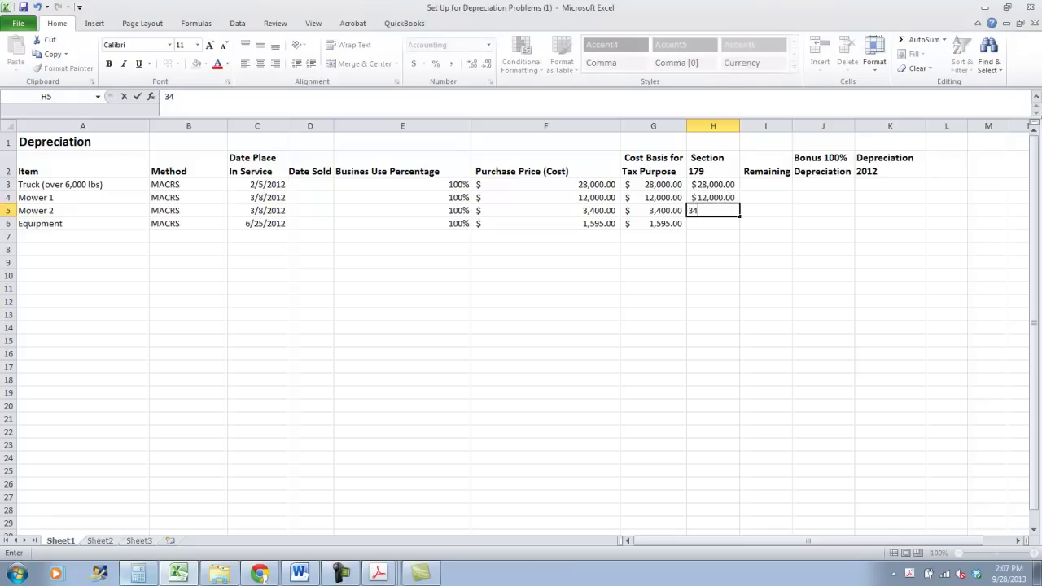
pyautogui.press('Return')
pyautogui.write('1,595')
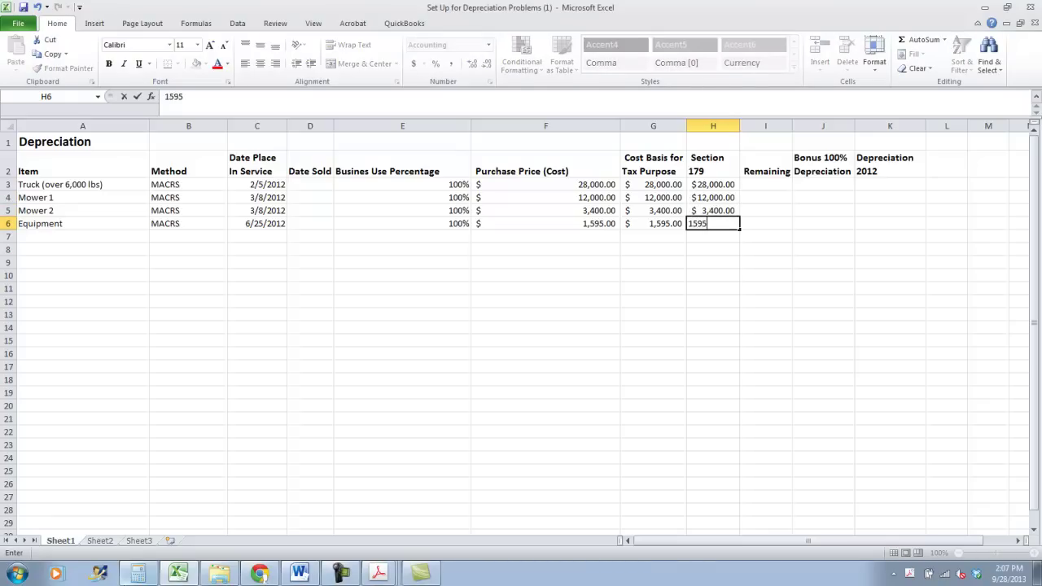
pyautogui.press('Return')
# Total the column with =SUM(H3:H6) in H7 and give the total a top border
pyautogui.write('=SUM(')
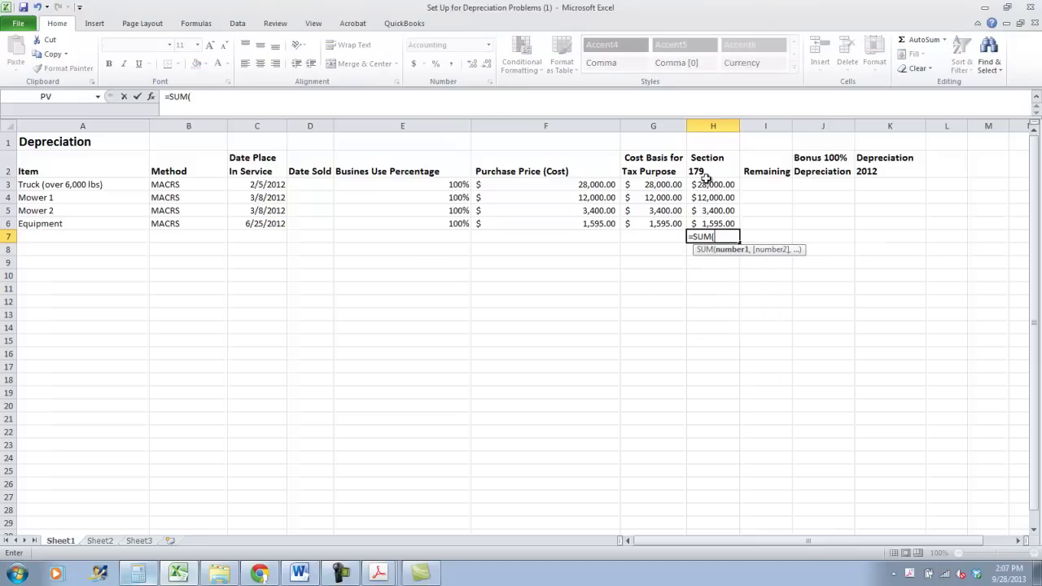
pyautogui.moveTo(705, 178); pyautogui.dragTo(708, 223)
pyautogui.press('Tab')
pyautogui.press('Left')
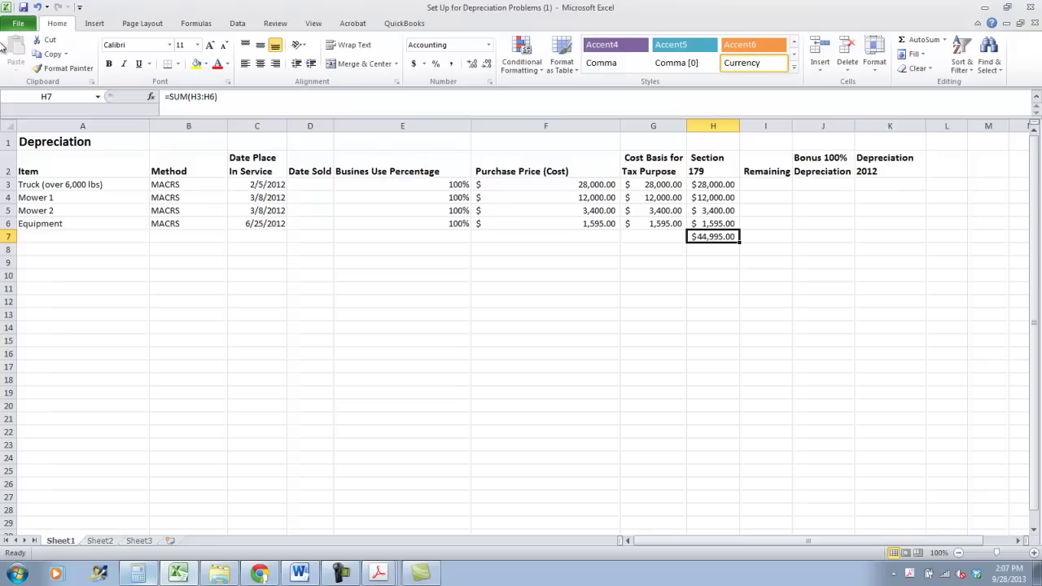
pyautogui.click(177, 64)
pyautogui.click(185, 109)
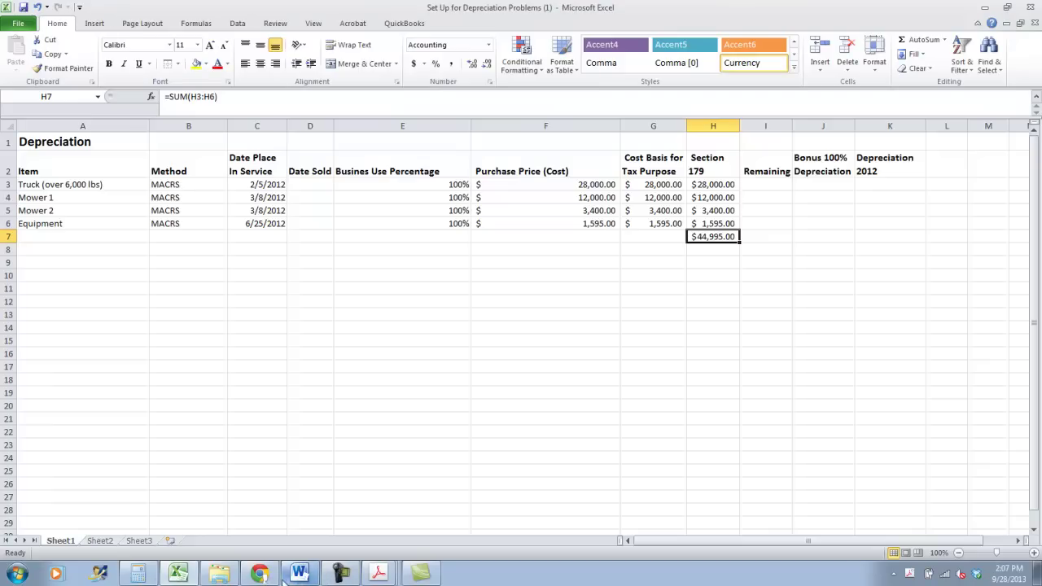
pyautogui.click(379, 573)
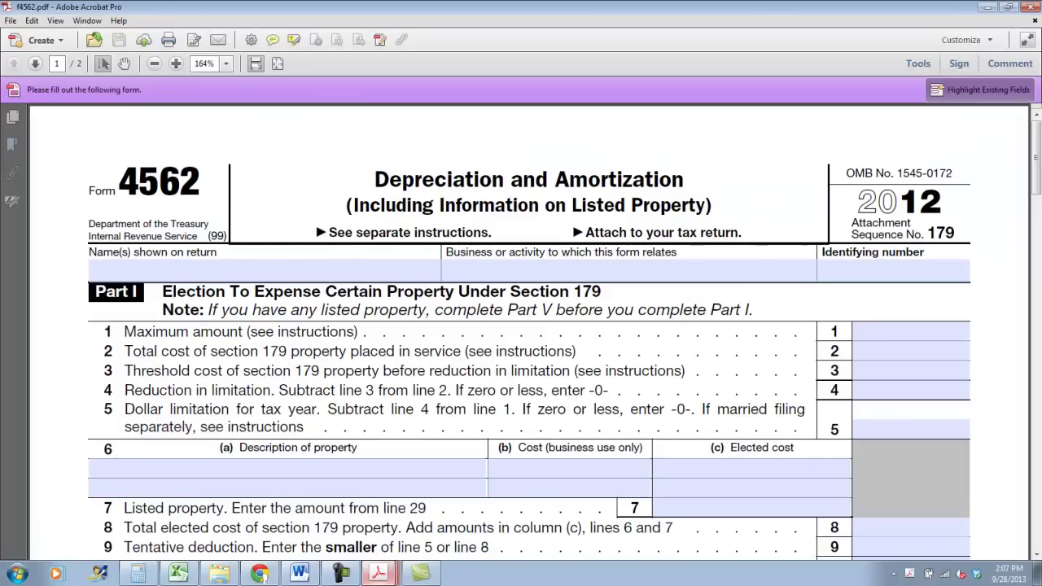
# Enter the taxpayer's full name in Form 4562's Name shown on return field
pyautogui.click(155, 274)
pyautogui.press('Tab')
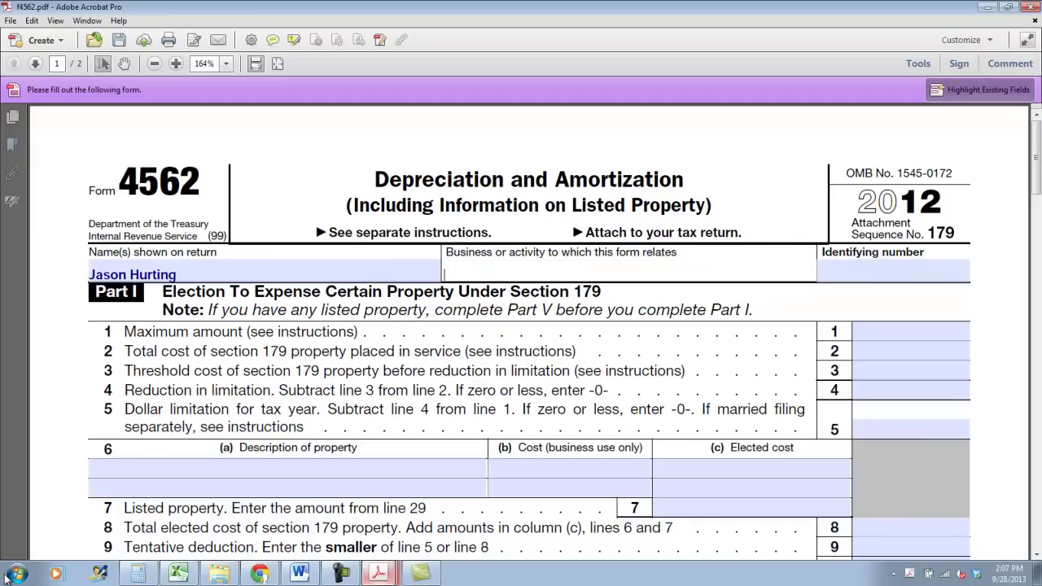
pyautogui.press('Tab')
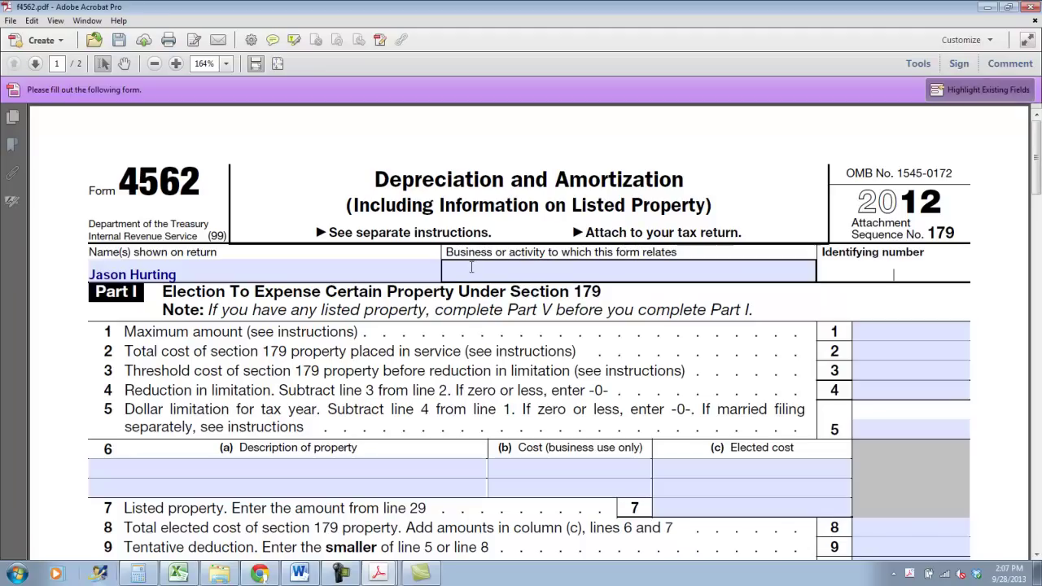
pyautogui.hotkey('shift', 'Tab')
# Enter Landscaping as the business activity and fill in the identifying number
pyautogui.write('Lamni')
pyautogui.press('BackSpace')
pyautogui.press('BackSpace')
pyautogui.press('BackSpace')
pyautogui.write('ndscaping')
pyautogui.press('Tab')
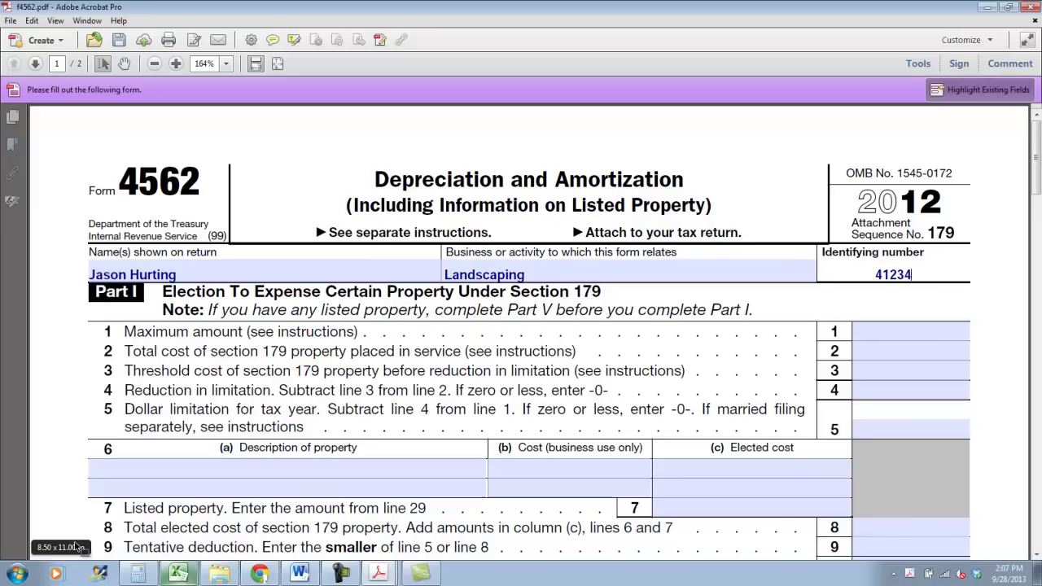
pyautogui.press('Tab')
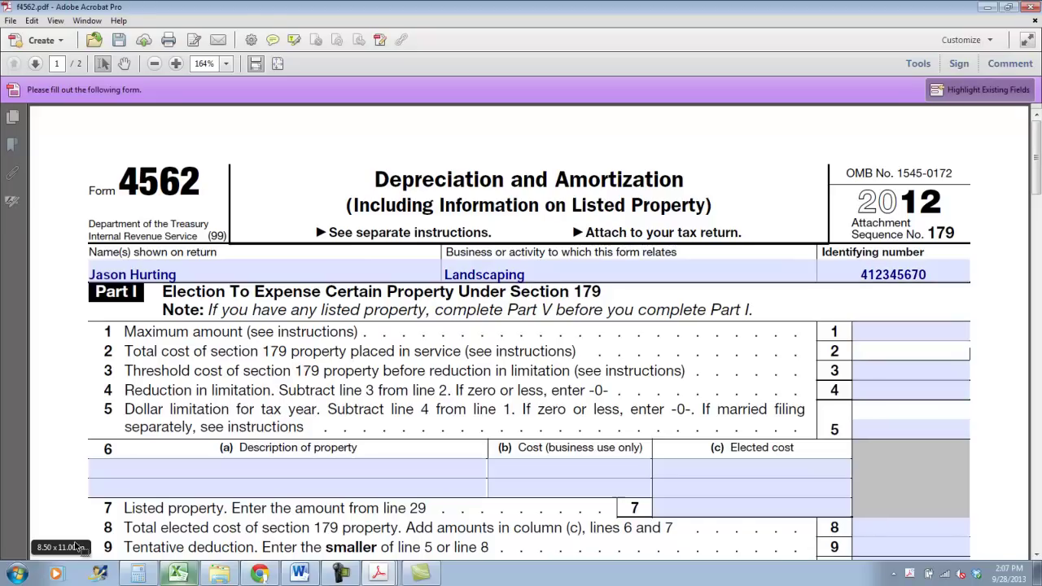
# Fill Part I lines 1–5: 500,000, 44,995, 2,000,000, 0 and 500,000
pyautogui.click(904, 326)
pyautogui.write('500,000')
pyautogui.press('Tab')
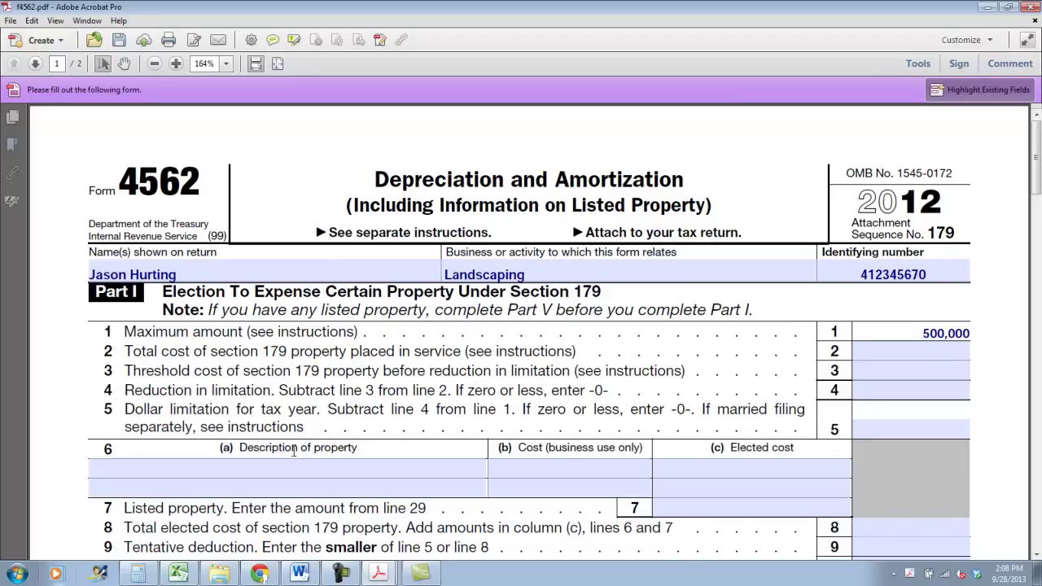
pyautogui.press('Tab')
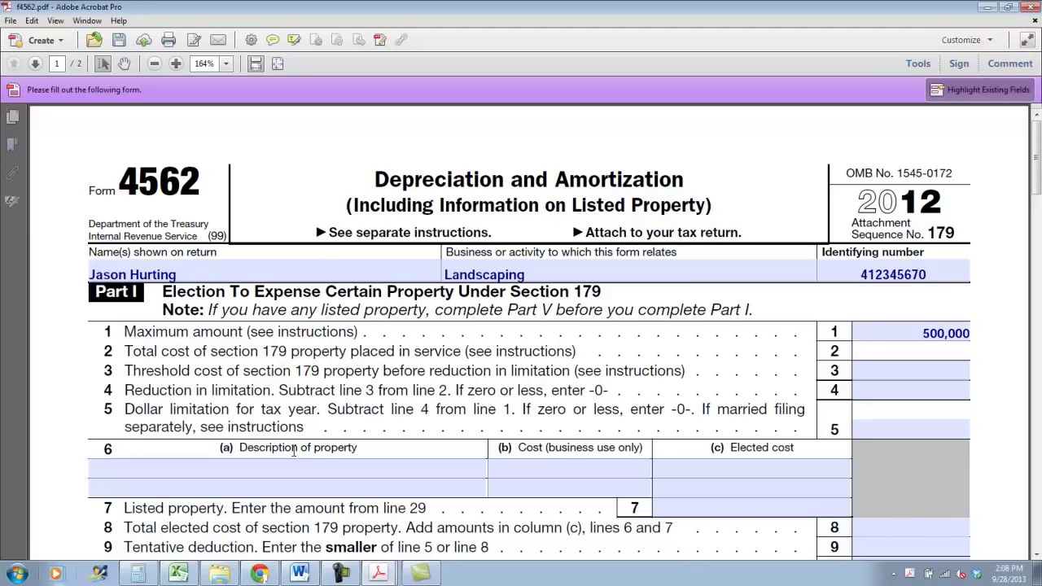
pyautogui.write('44,995')
pyautogui.press('Tab')
pyautogui.write('2,000,000')
pyautogui.press('Tab')
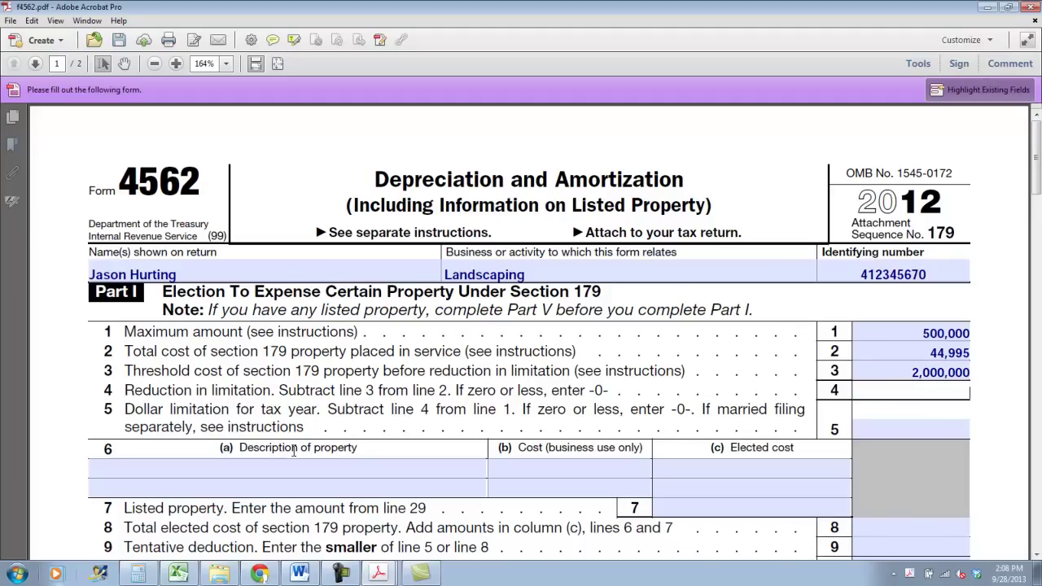
pyautogui.write('0')
pyautogui.press('Tab')
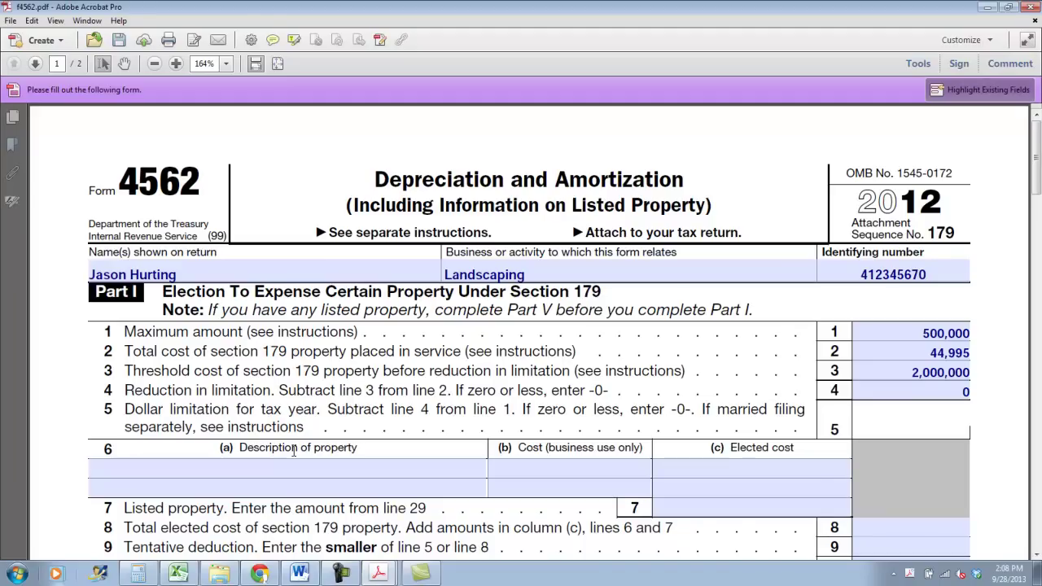
pyautogui.write('500,000')
# Describe line 6 property as 'See Attached' with cost and elected cost of 44,995
pyautogui.click(272, 461)
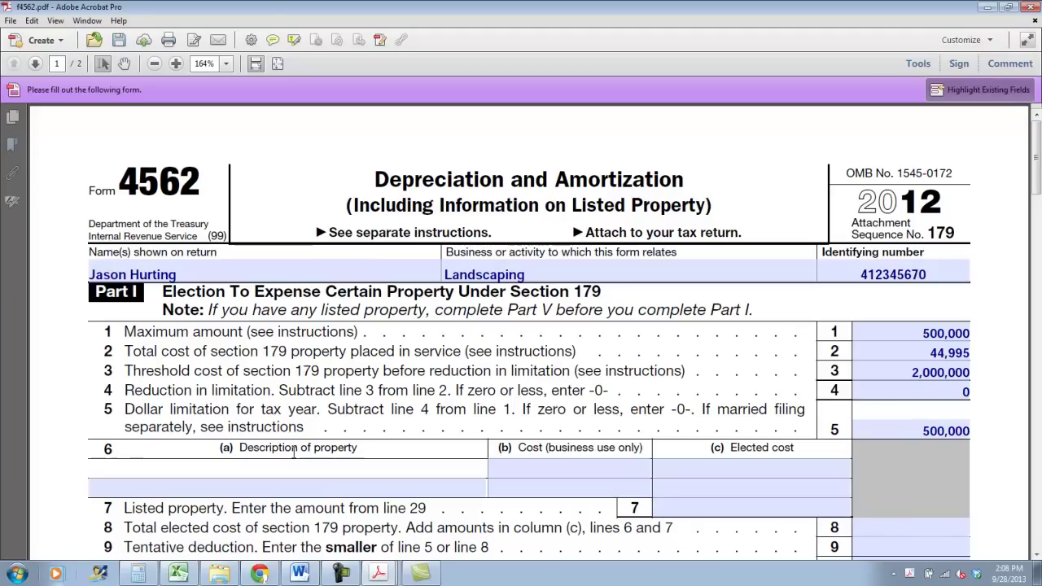
pyautogui.write('sEE')
pyautogui.press('BackSpace')
pyautogui.press('BackSpace')
pyautogui.press('BackSpace')
pyautogui.write('AS')
pyautogui.press('BackSpace')
pyautogui.press('BackSpace')
pyautogui.write('See')
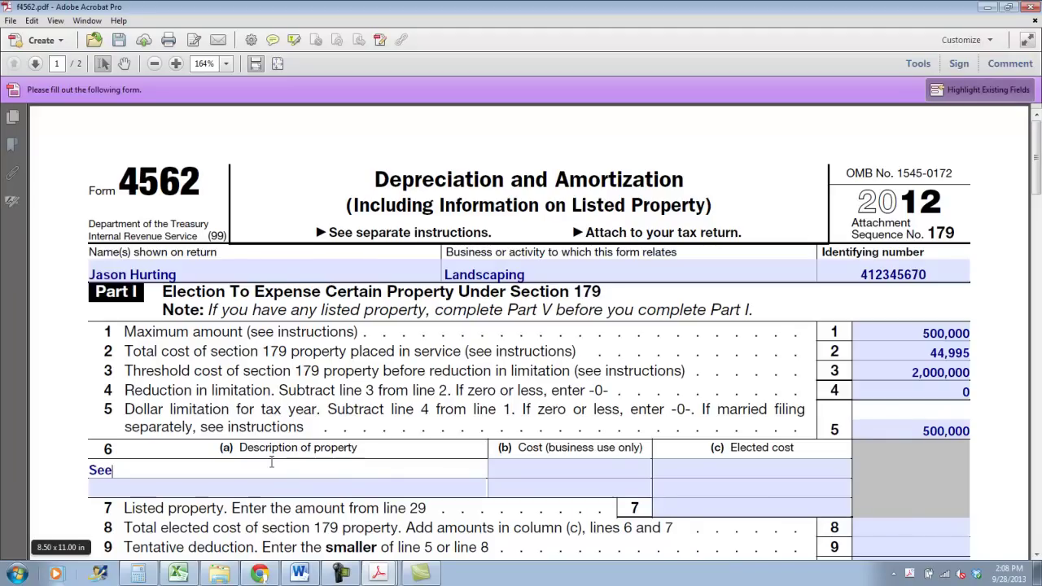
pyautogui.write(' Attached')
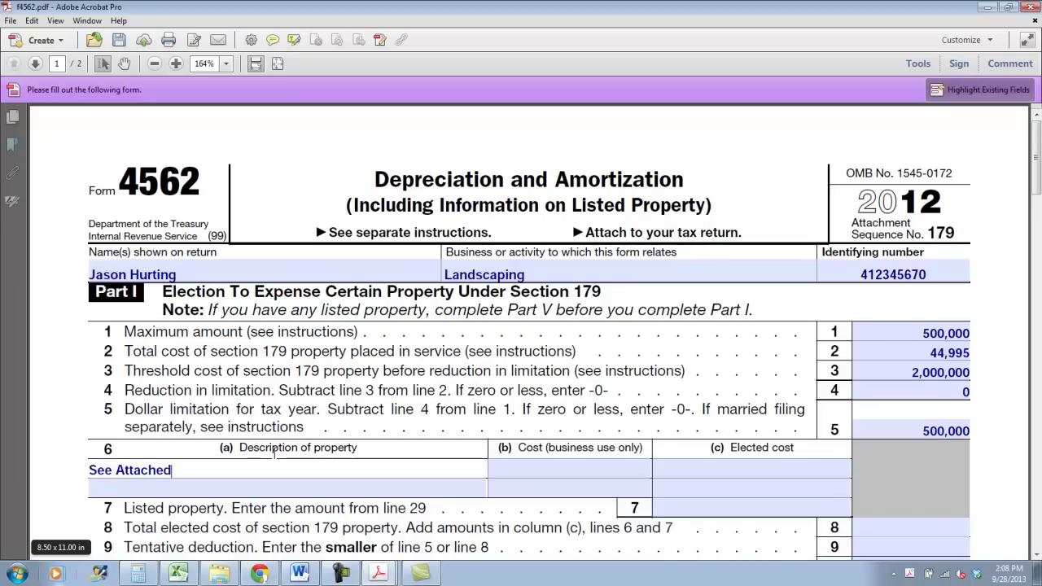
pyautogui.press('Tab')
pyautogui.write('44,995')
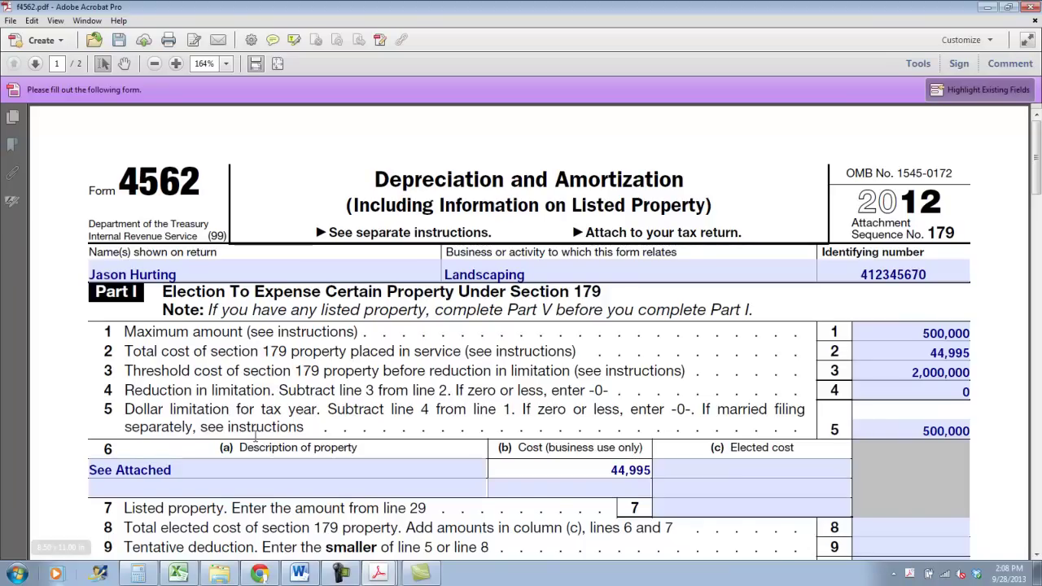
pyautogui.press('Tab')
pyautogui.write('44,995')
pyautogui.press('Tab')
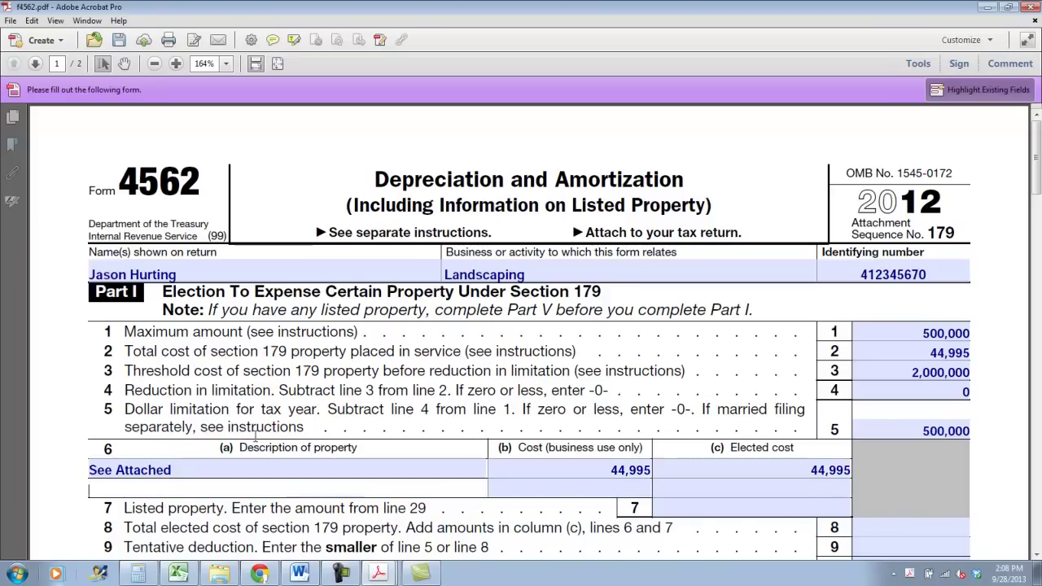
pyautogui.click(976, 195)
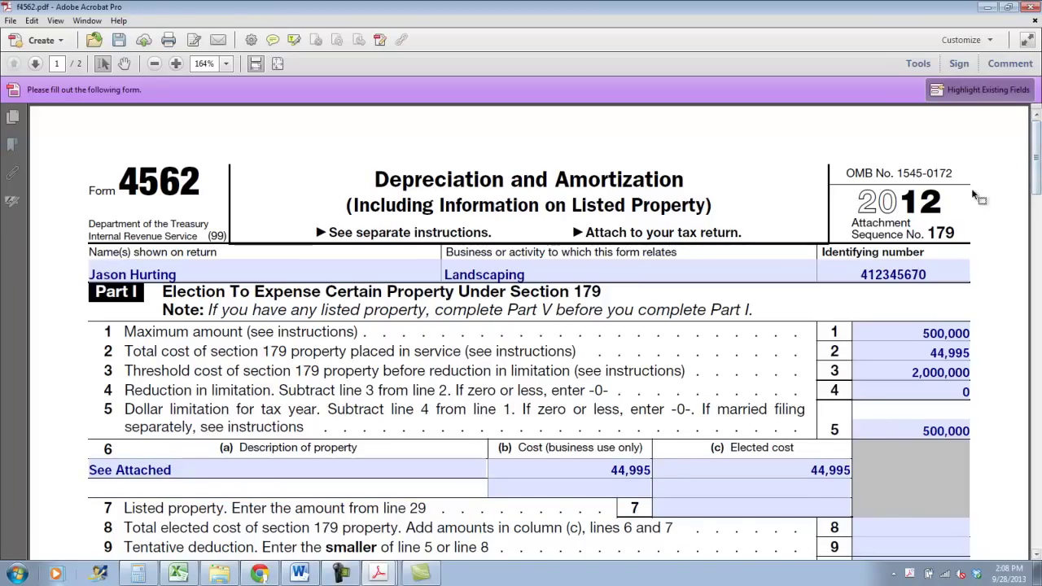
# Enter 44,995 on lines 8 and 9 and leave line 10 carryover at 0
pyautogui.scroll(-5, 977, 195)
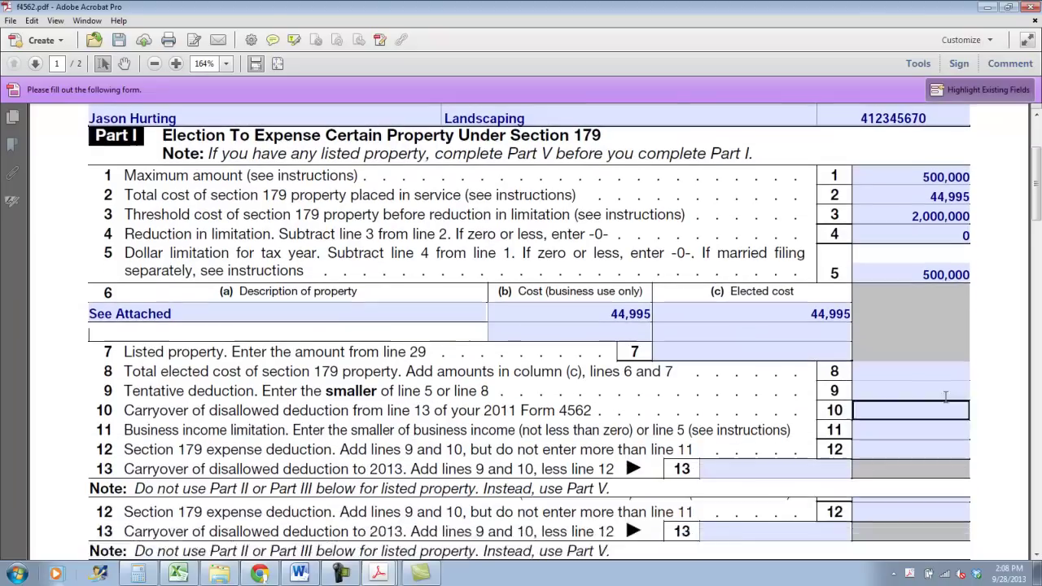
pyautogui.click(872, 367)
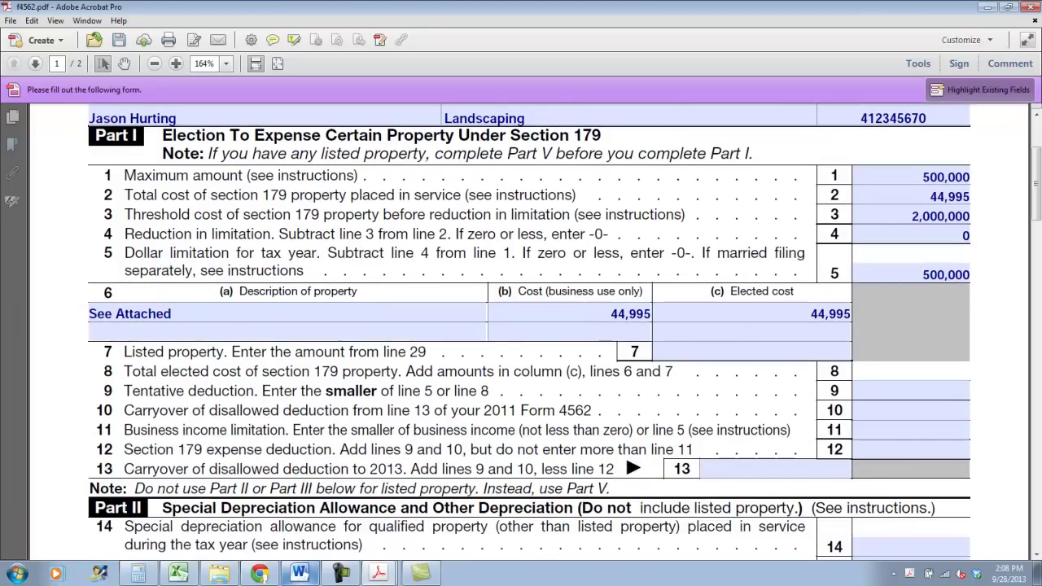
pyautogui.write('44,995')
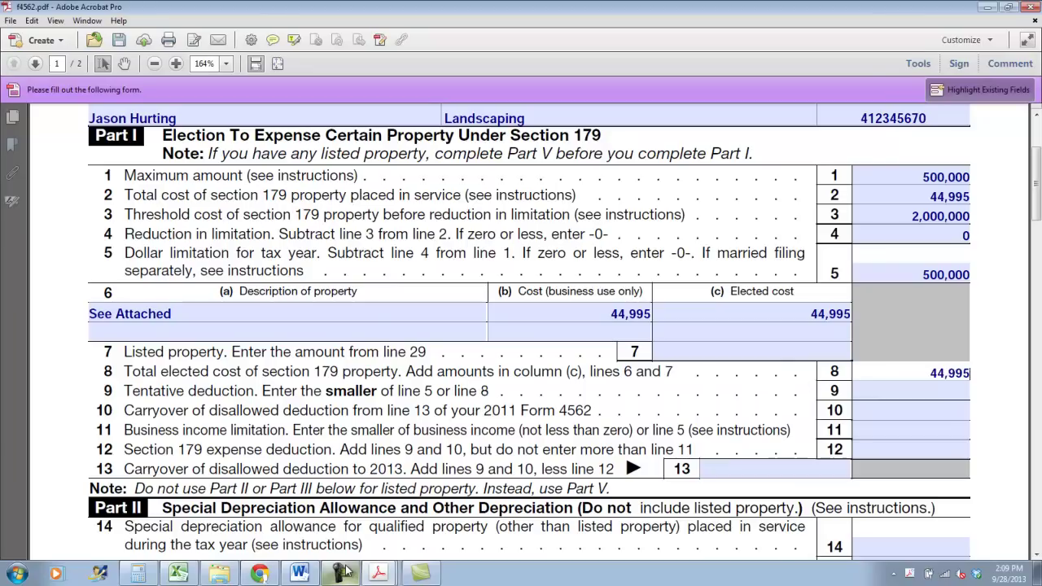
pyautogui.press('Tab')
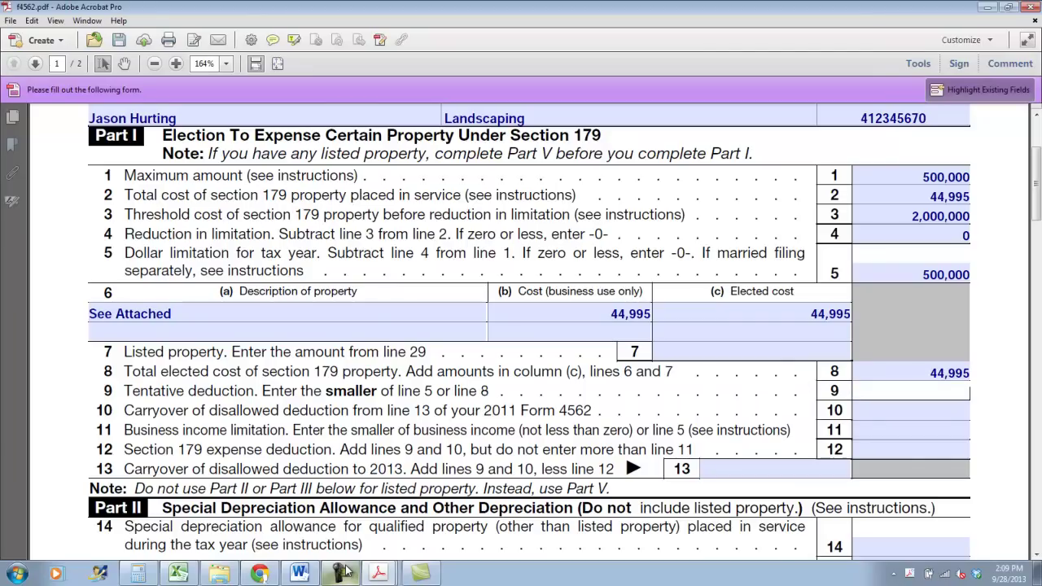
pyautogui.write(',995')
pyautogui.press('Tab')
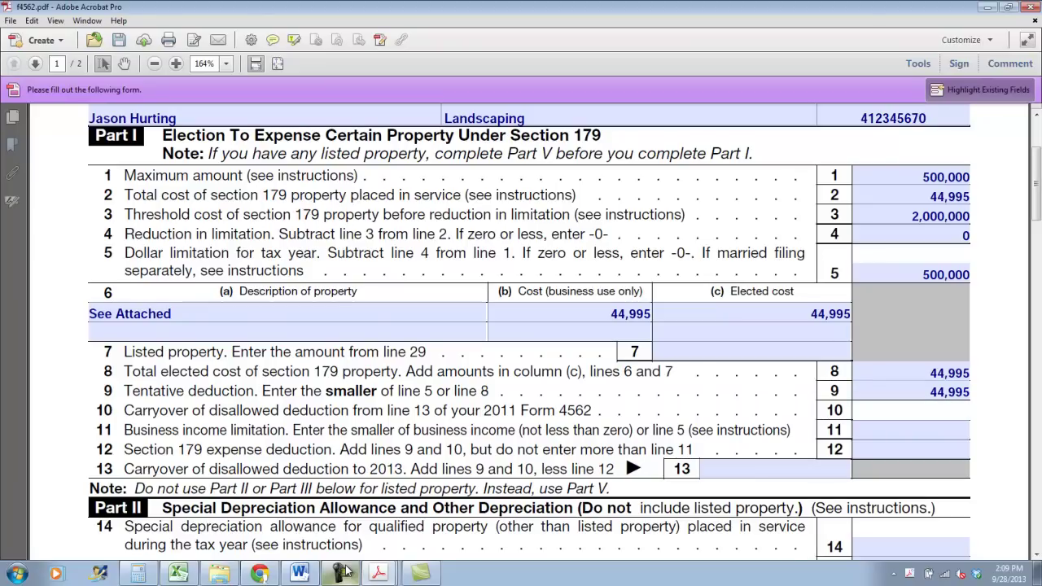
pyautogui.press('Tab')
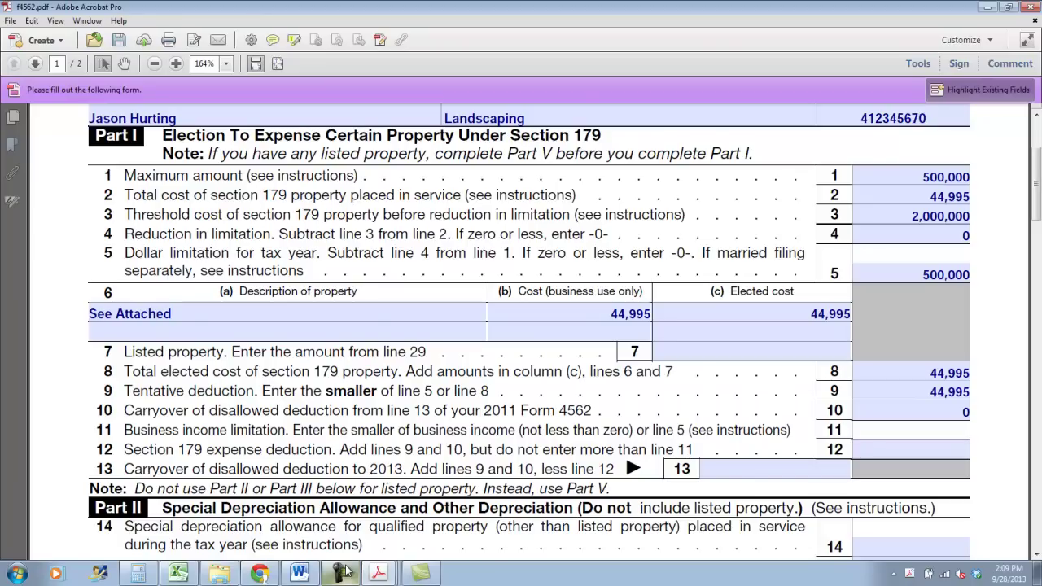
# Enter 153,000 on line 11 and 44,995 on line 12
pyautogui.write('153,000')
pyautogui.press('Tab')
pyautogui.write('44,')
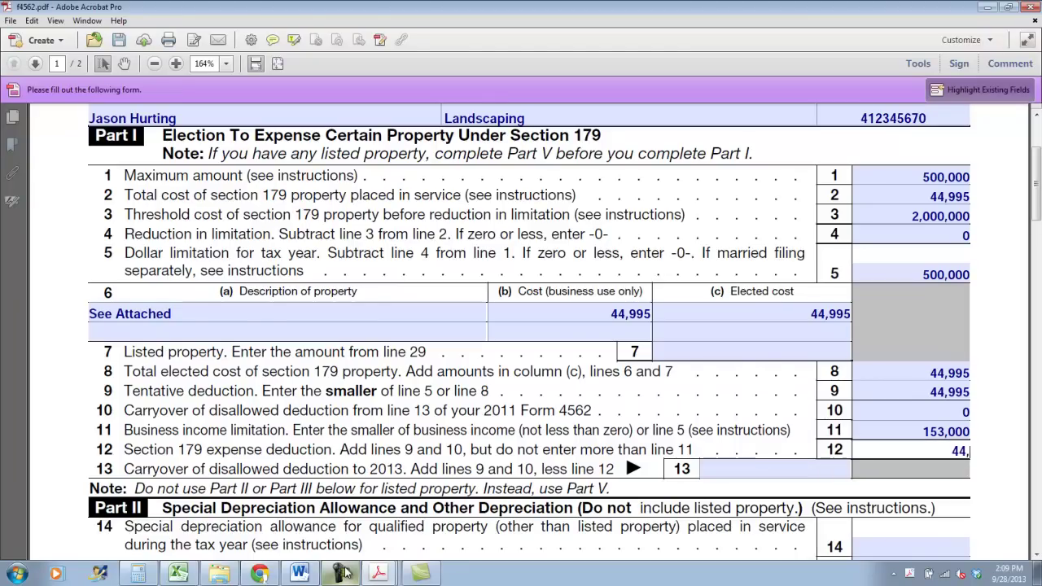
pyautogui.write('995')
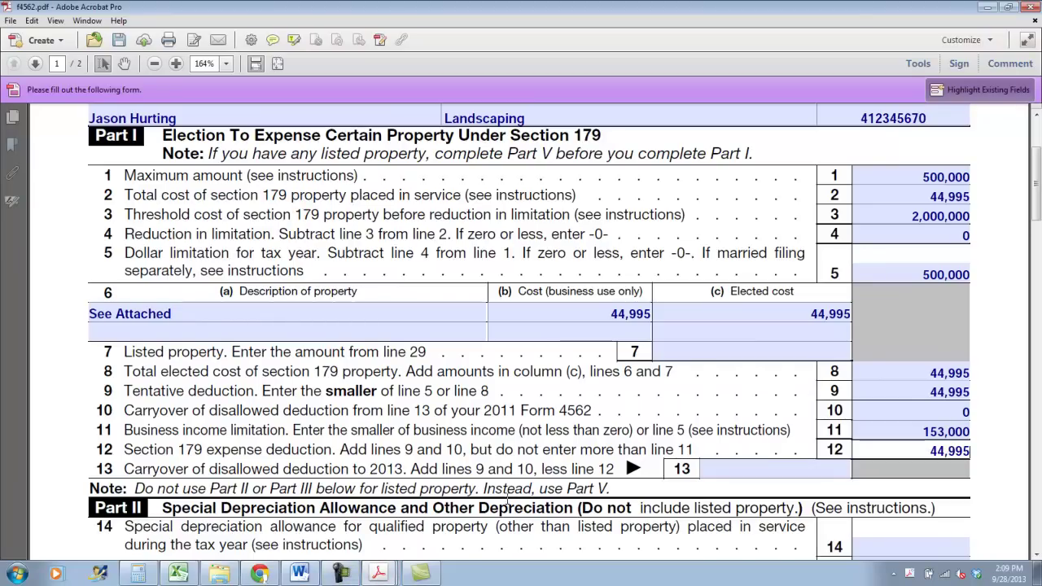
pyautogui.moveTo(502, 448); pyautogui.dragTo(540, 453)
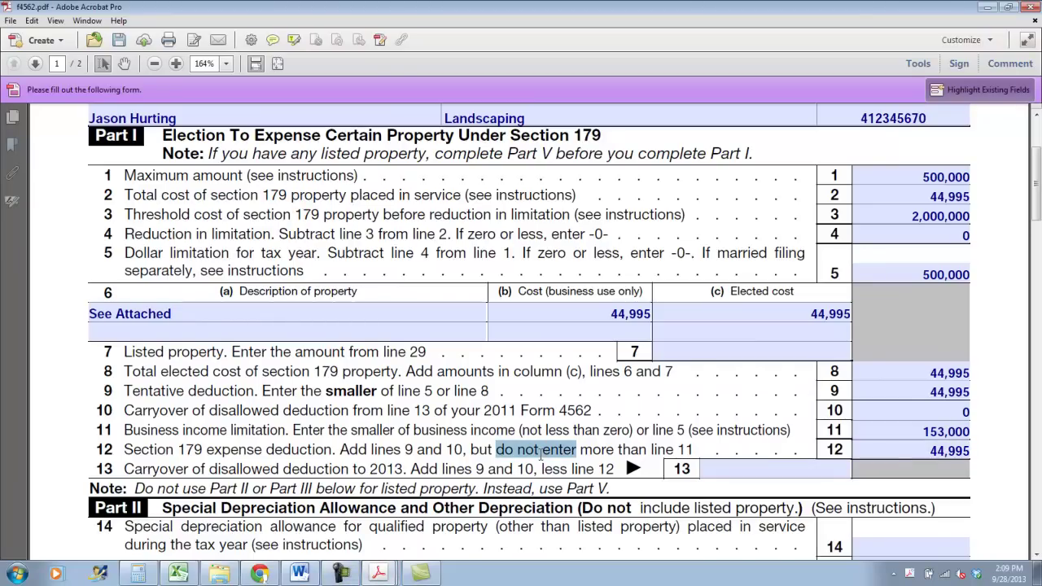
pyautogui.click(354, 445)
pyautogui.click(516, 449)
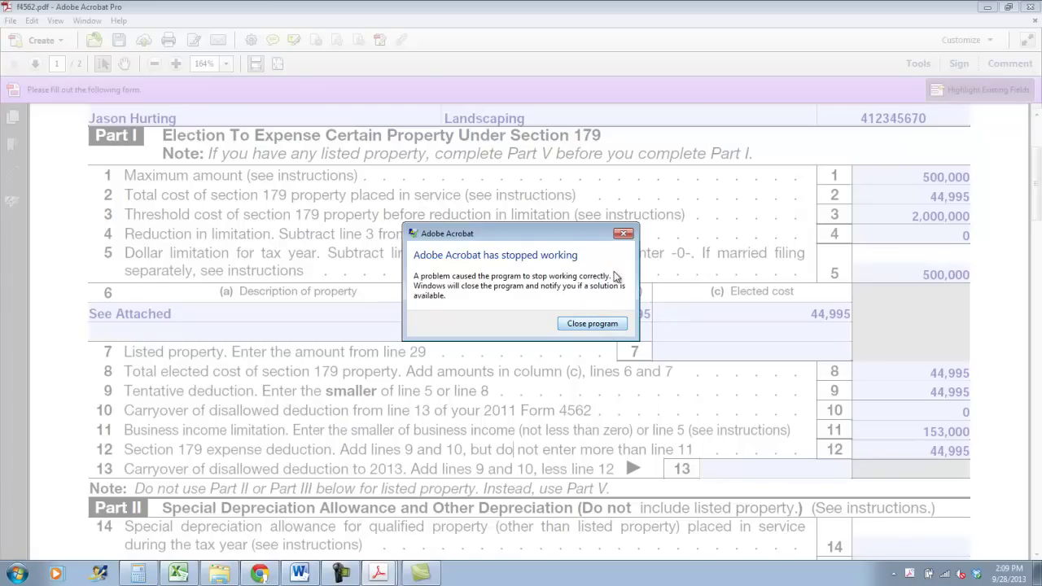
# Dismiss the Acrobat crash dialog and return to the reopened Form 4562
pyautogui.click(623, 234)
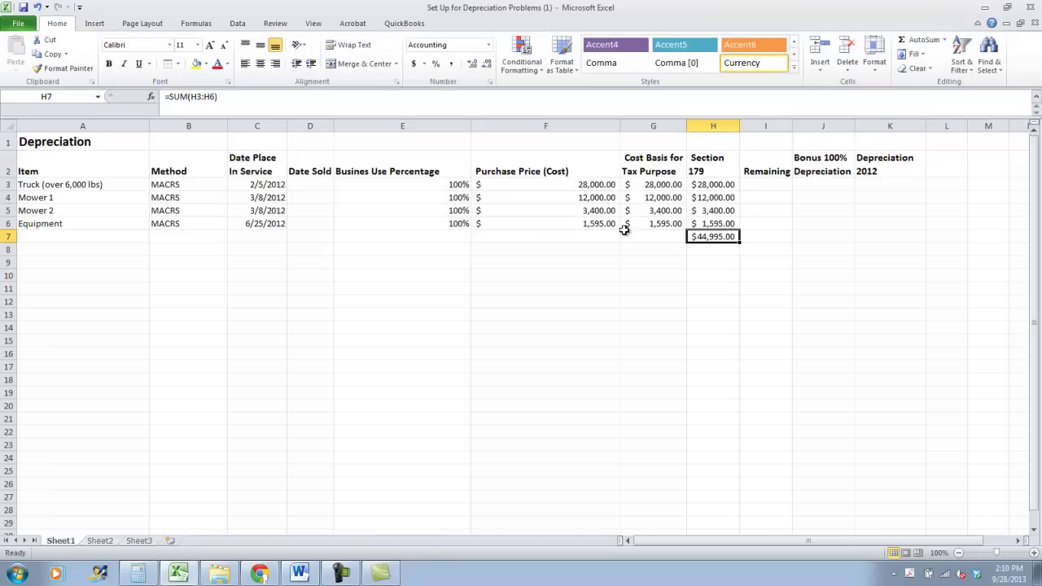
pyautogui.click(370, 576)
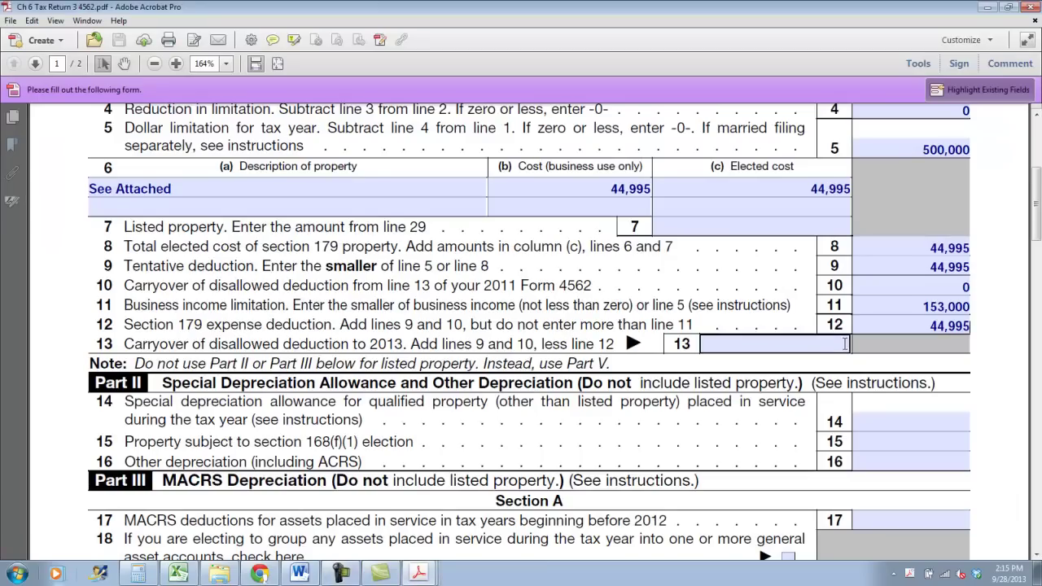
pyautogui.scroll(-1, 822, 338)
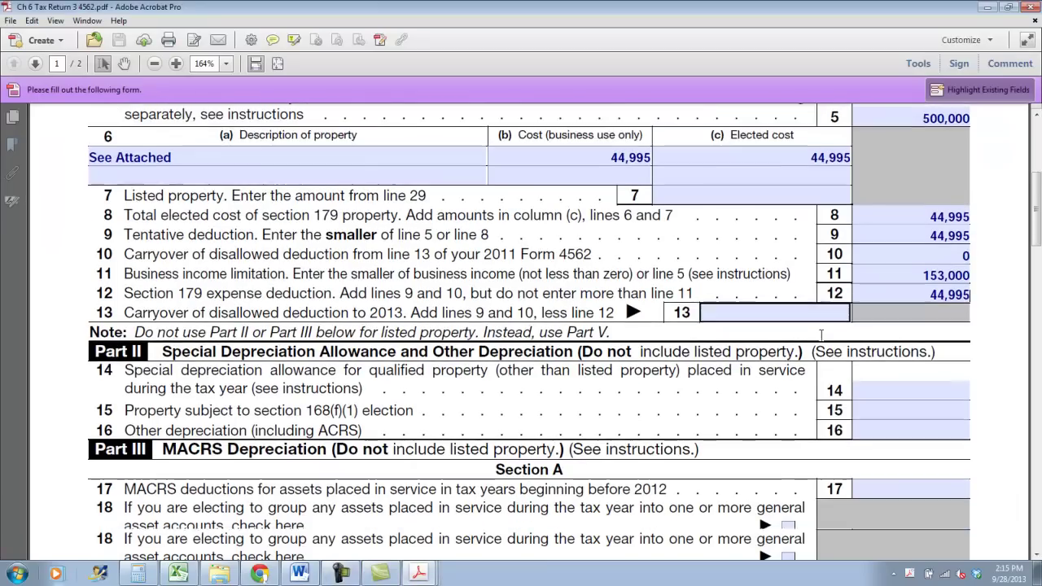
pyautogui.scroll(-2, 820, 334)
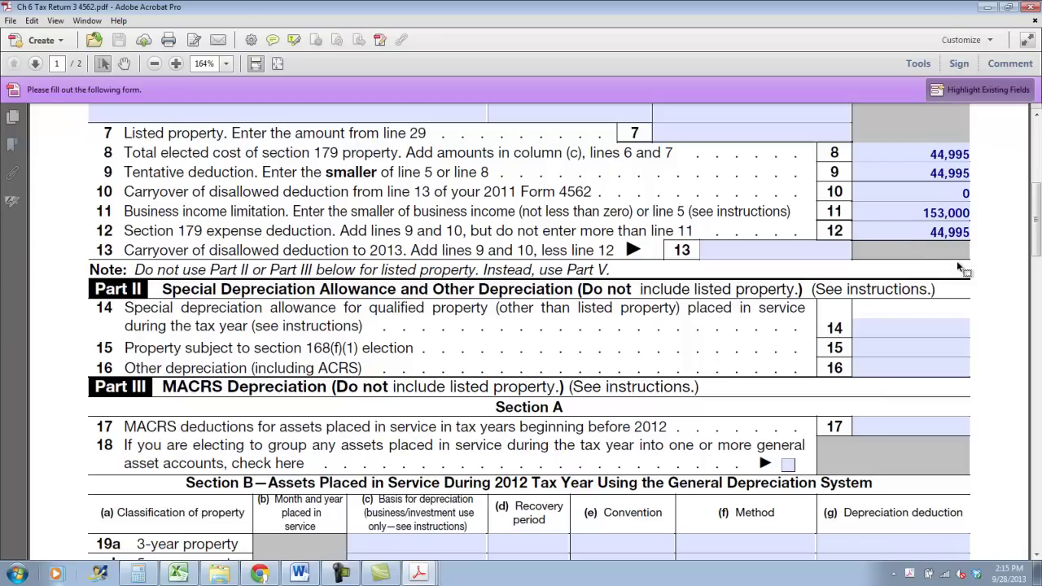
pyautogui.scroll(-10, 952, 293)
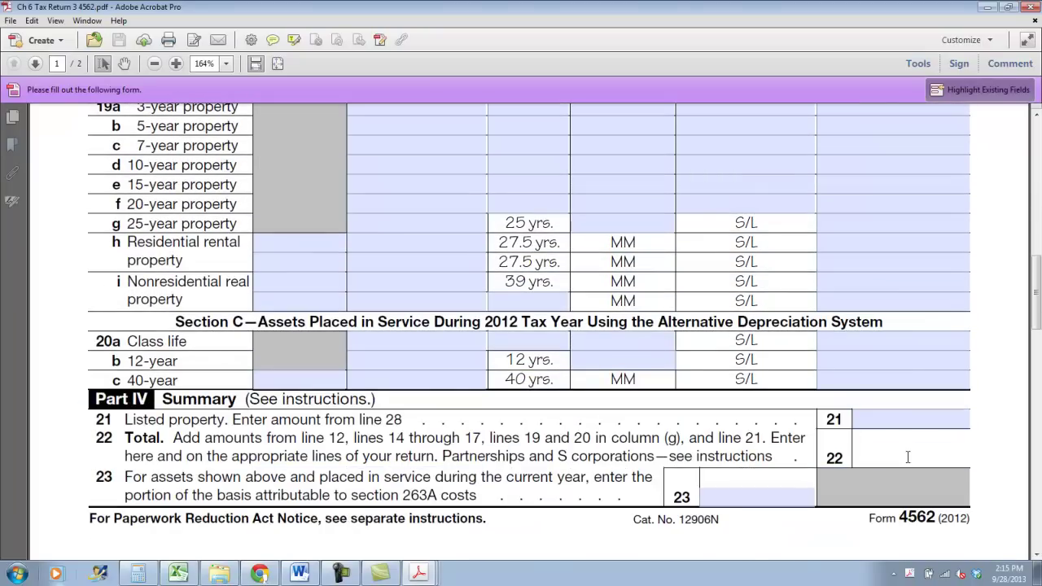
# Enter 44,995 as the line 22 total, review page 2, and save the form
pyautogui.write('4,995')
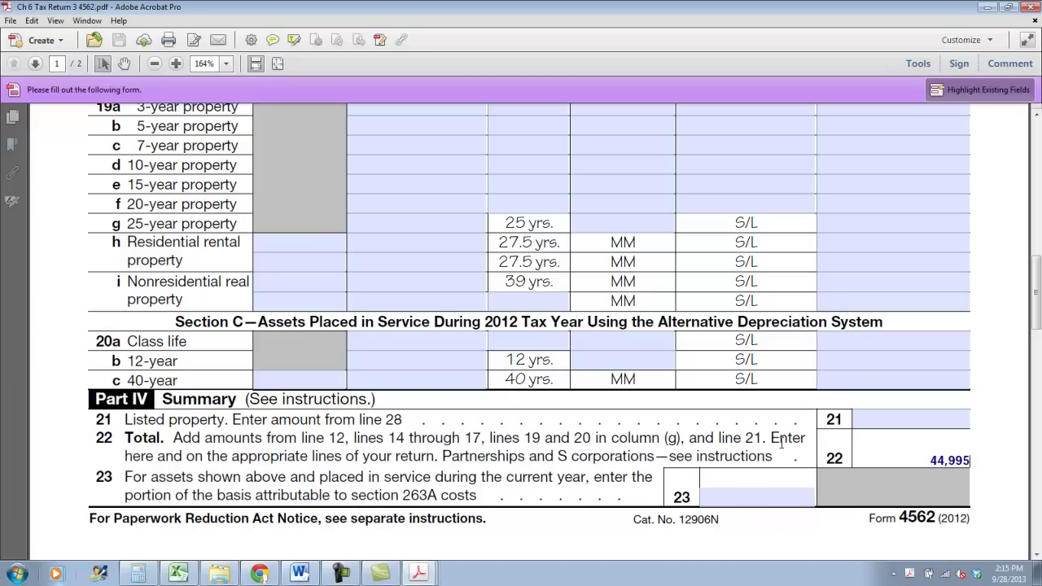
pyautogui.scroll(-10, 781, 441)
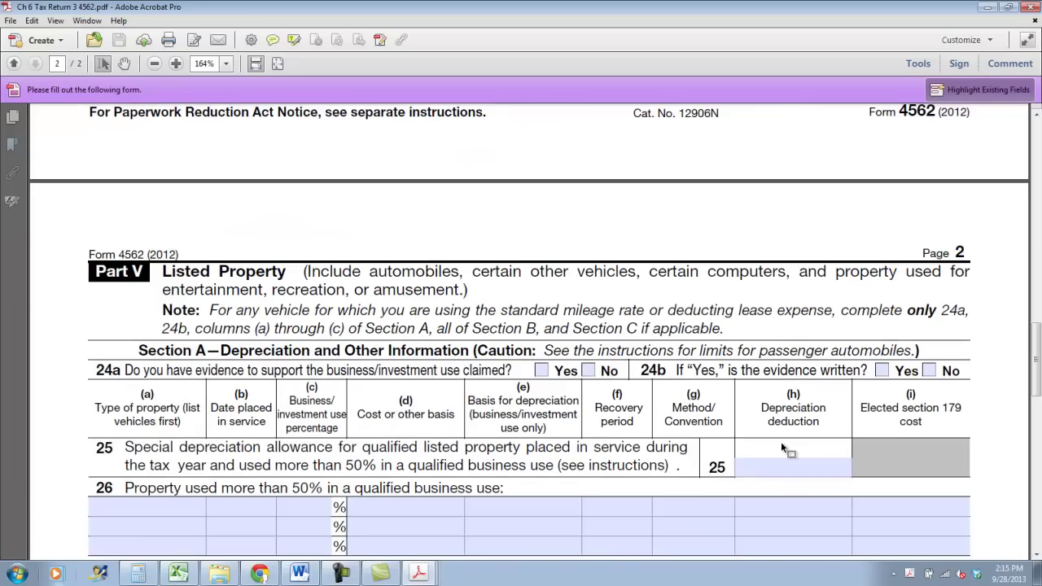
pyautogui.click(667, 475)
pyautogui.scroll(-1, 655, 474)
pyautogui.click(640, 470)
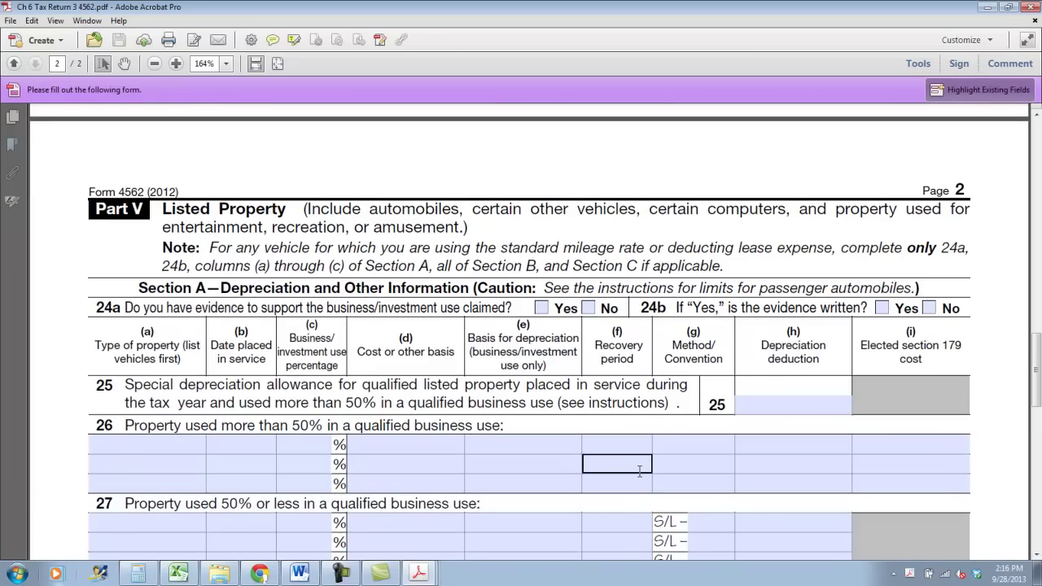
pyautogui.scroll(-6, 639, 471)
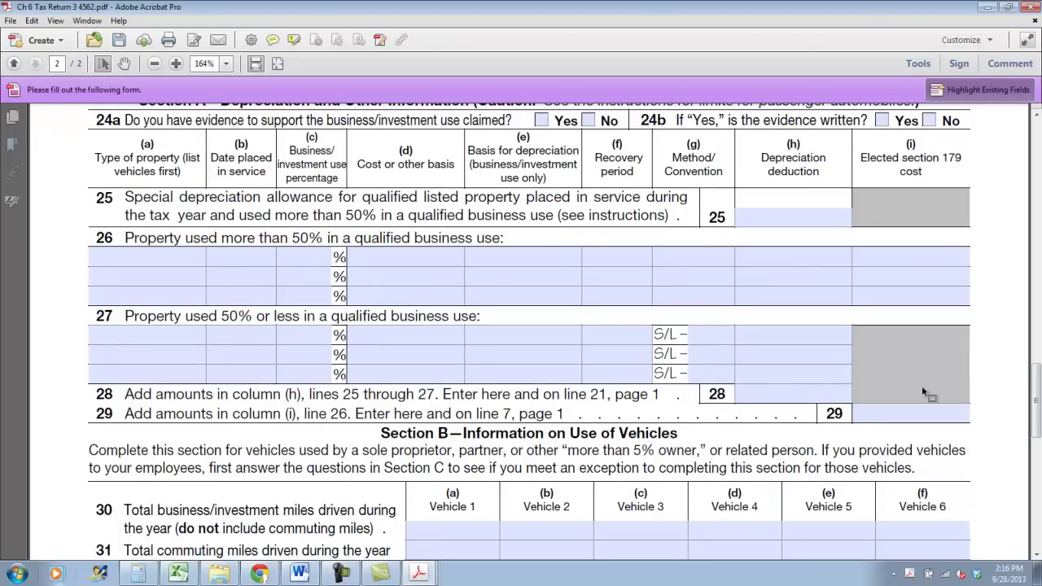
pyautogui.moveTo(1036, 401); pyautogui.dragTo(1036, 324)
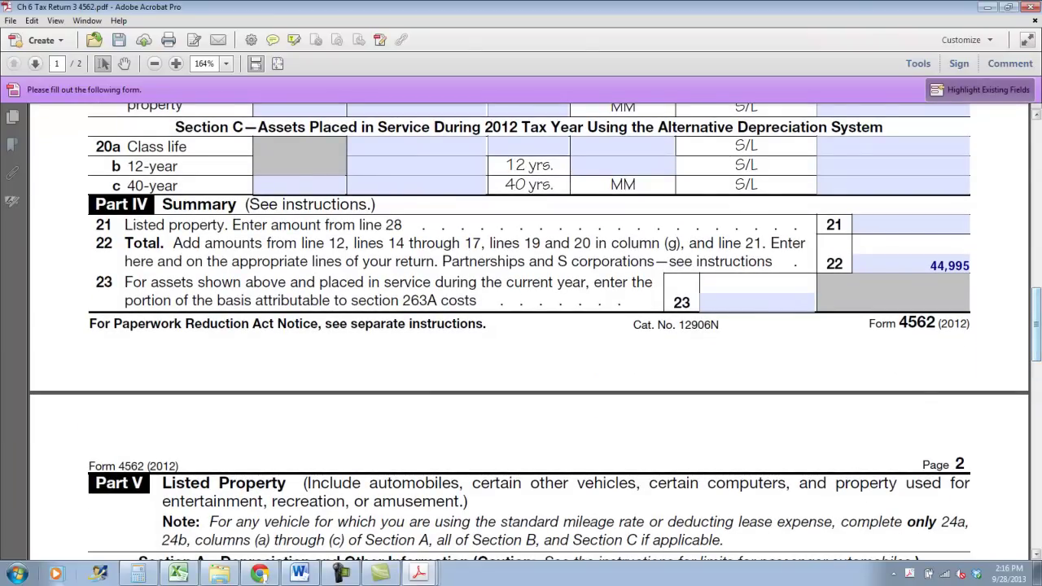
pyautogui.click(429, 575)
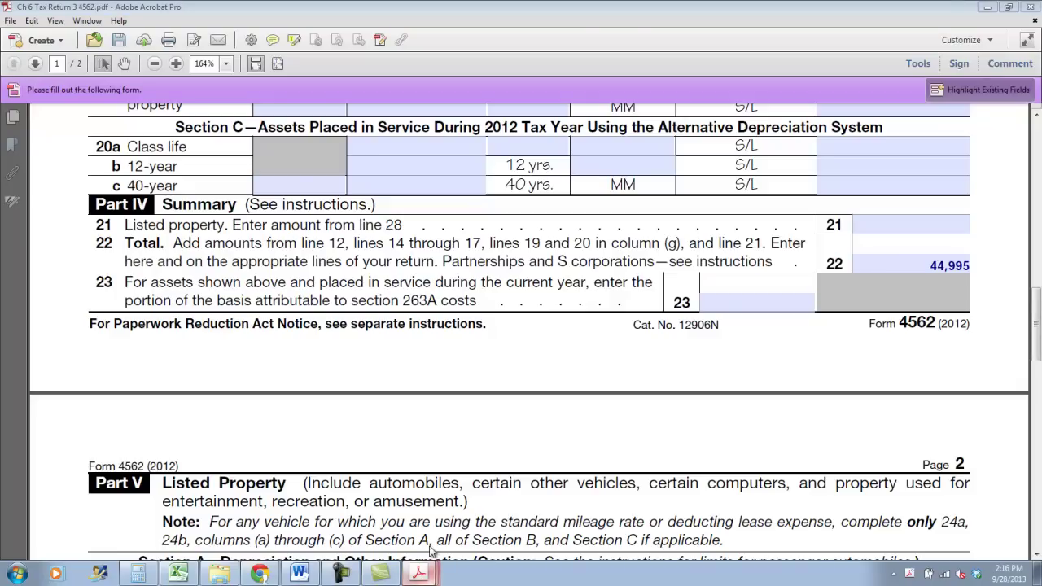
pyautogui.click(116, 39)
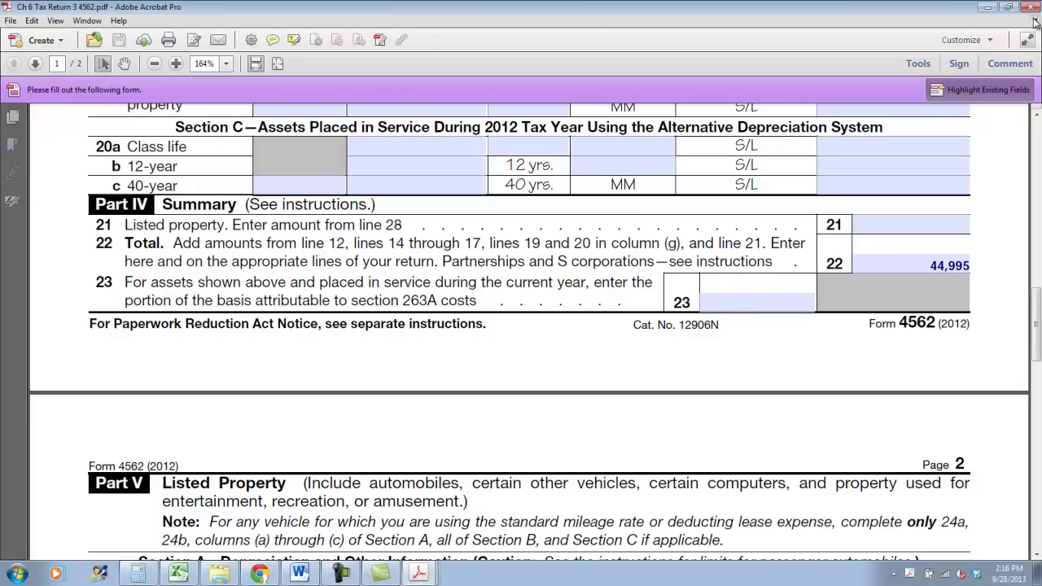
# Close Form 4562 and enter 44,995 depreciation on Schedule C line 13
pyautogui.click(1032, 12)
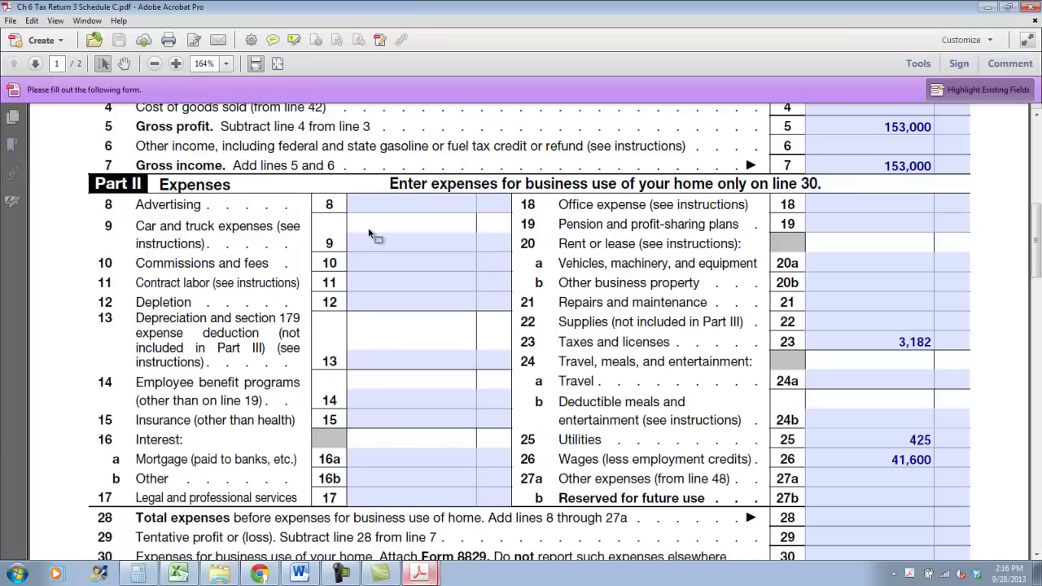
pyautogui.click(382, 359)
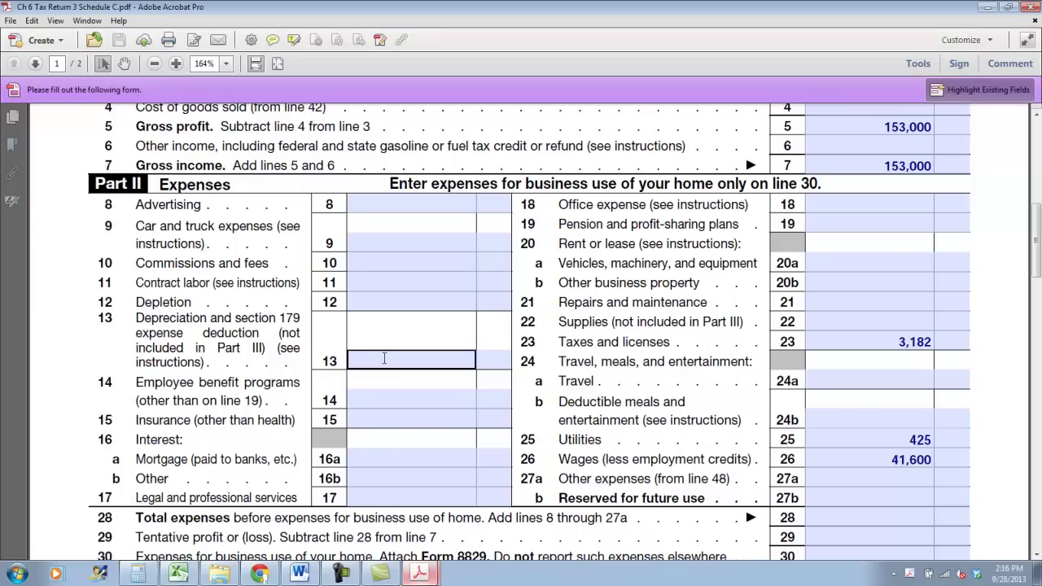
pyautogui.write('44,995')
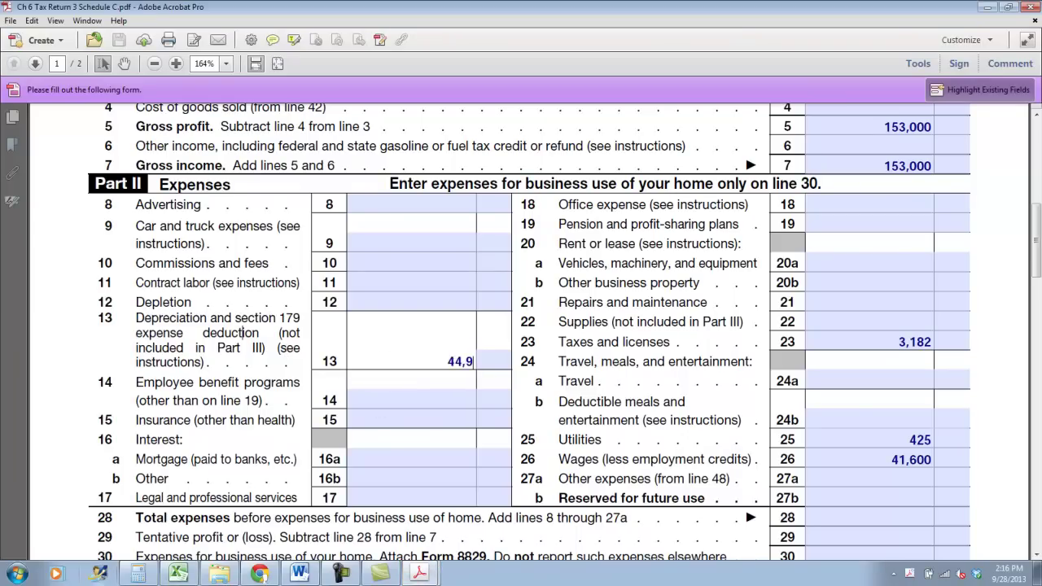
pyautogui.click(458, 124)
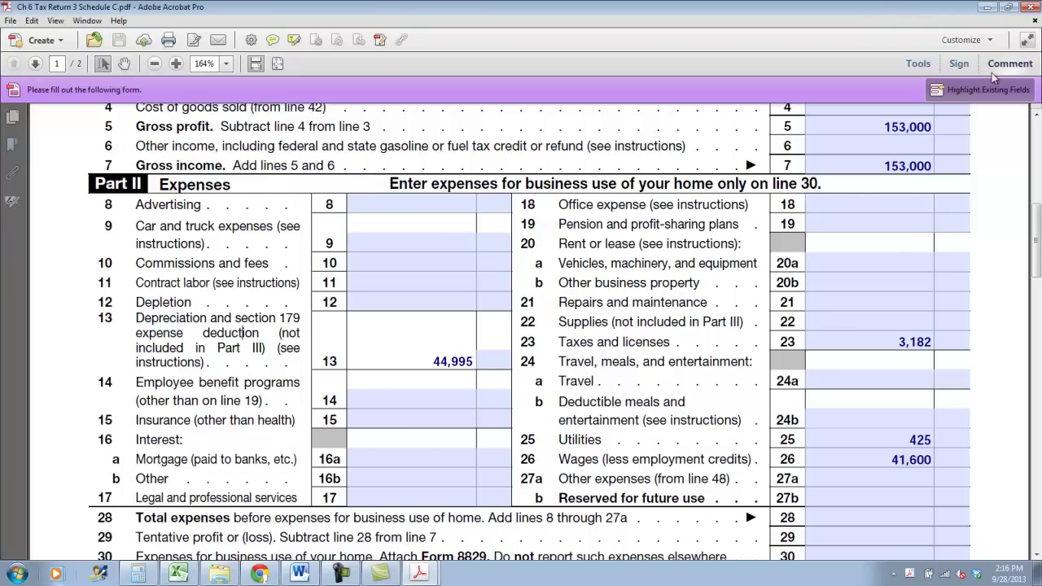
# Total 44,995+3,182+425+41,600 in Calculator and enter 90,202 on line 28
pyautogui.scroll(-3, 1018, 167)
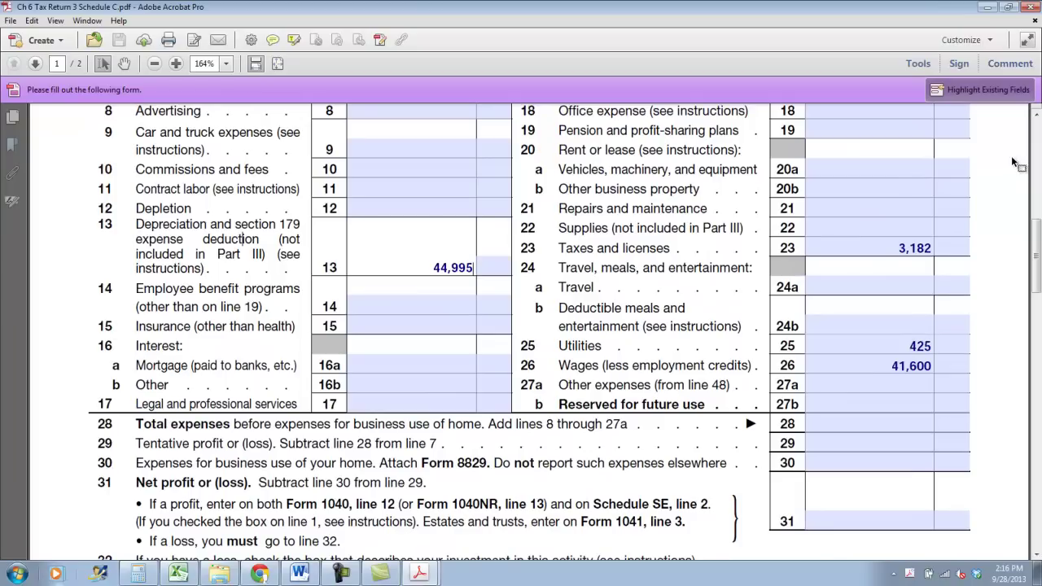
pyautogui.click(134, 574)
pyautogui.write('44995+3182+425+')
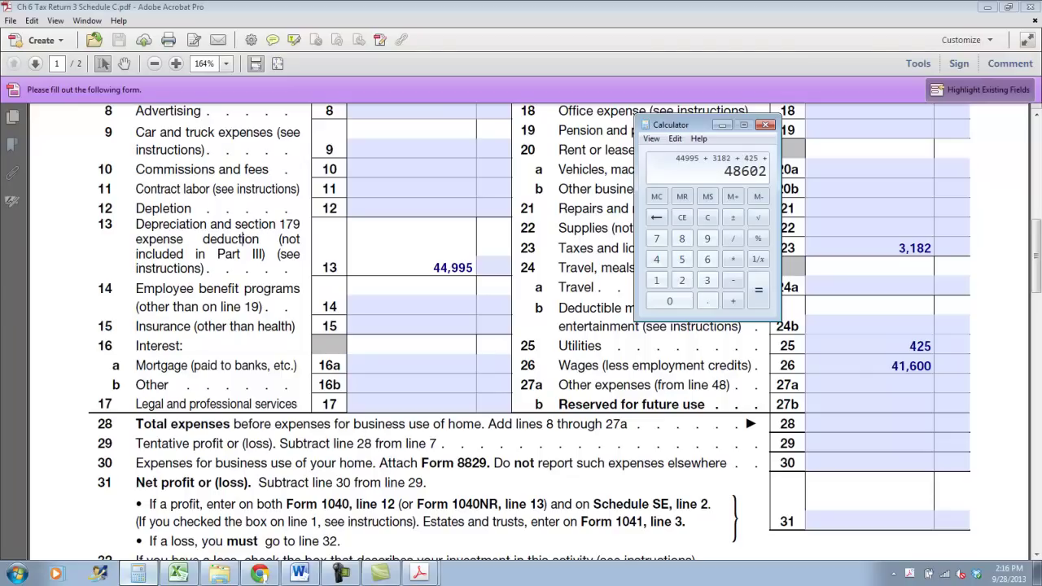
pyautogui.write('41600')
pyautogui.press('Return')
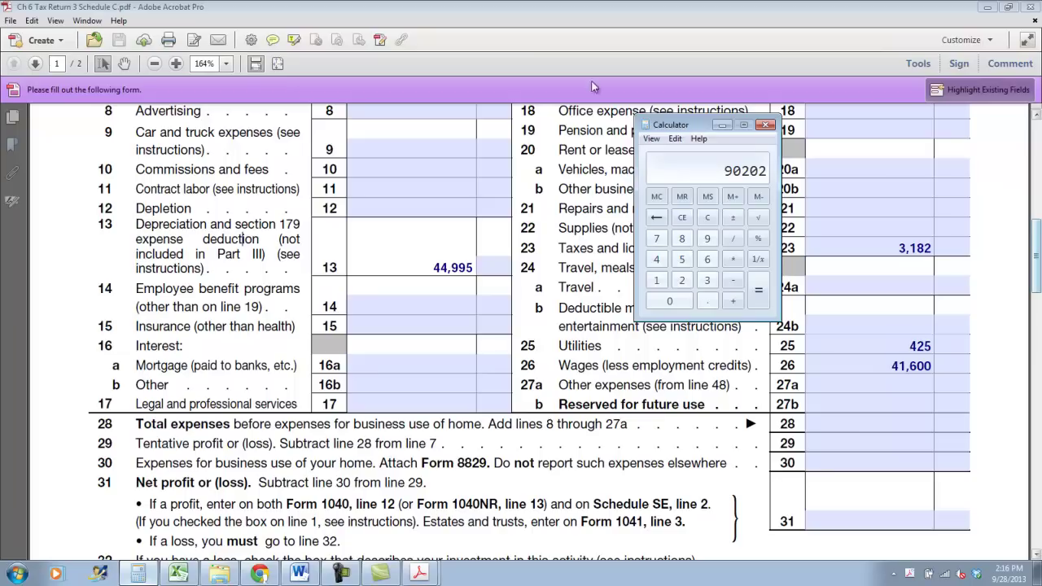
pyautogui.click(911, 441)
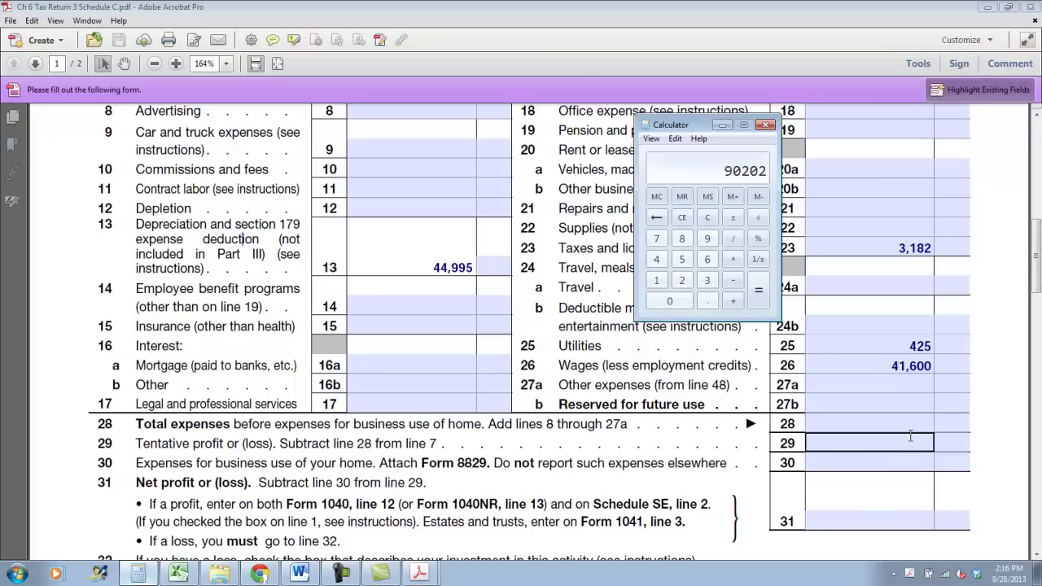
pyautogui.click(911, 423)
pyautogui.write('90,202')
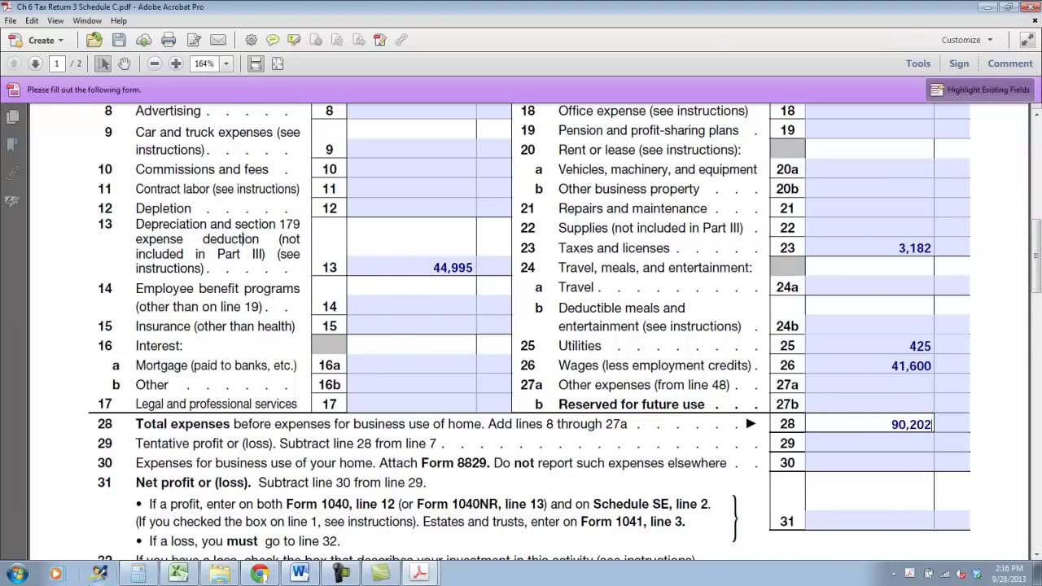
# Compute 153,000 minus 90,202 in Calculator
pyautogui.click(911, 443)
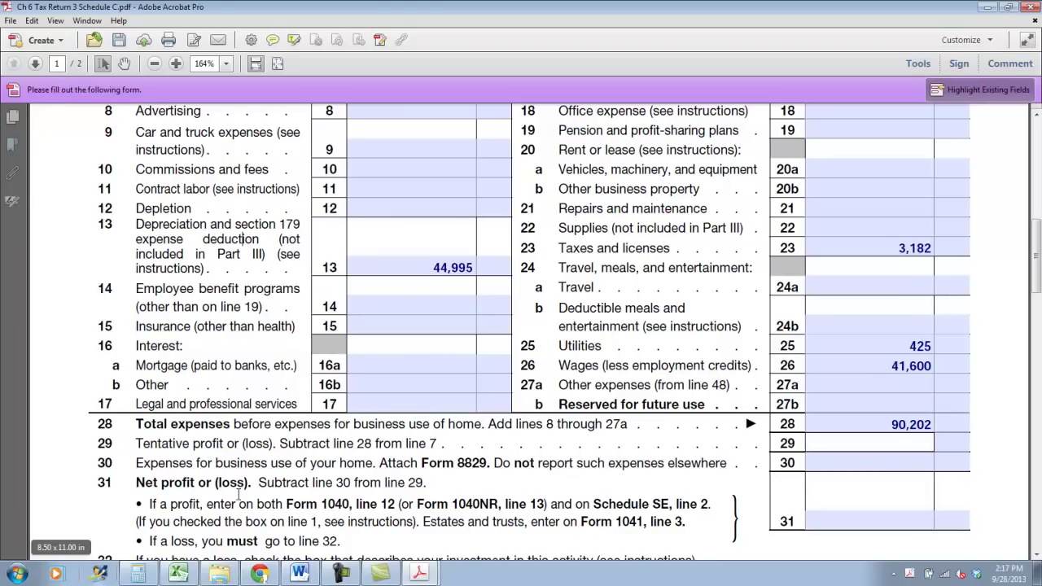
pyautogui.click(140, 575)
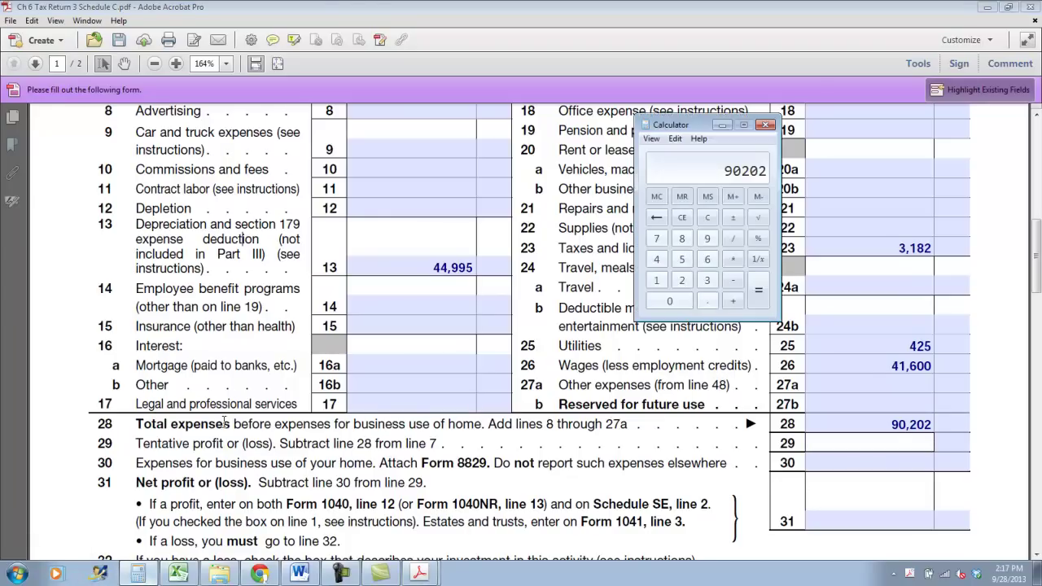
pyautogui.click(139, 574)
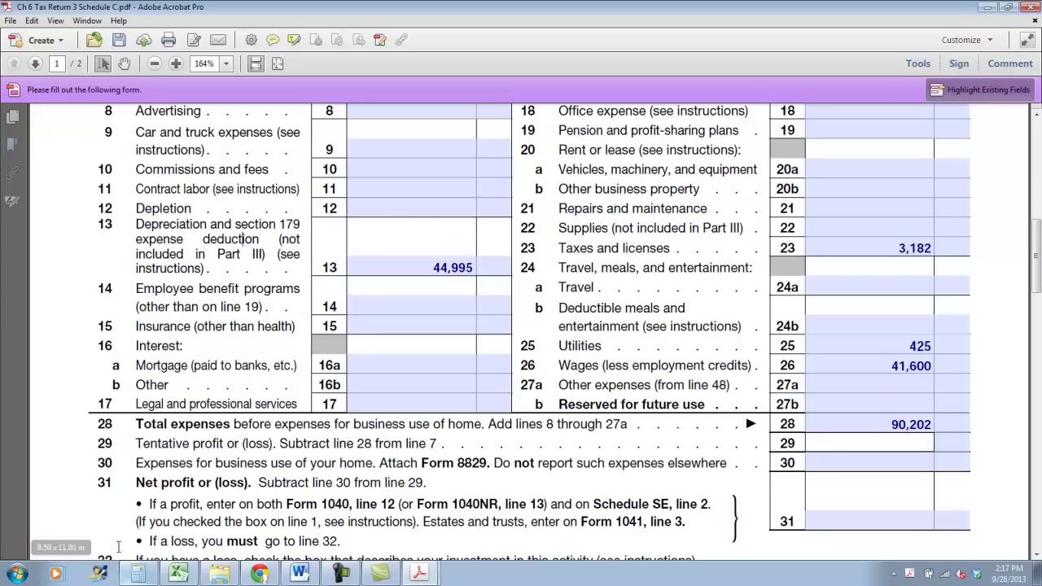
pyautogui.click(138, 574)
pyautogui.click(707, 217)
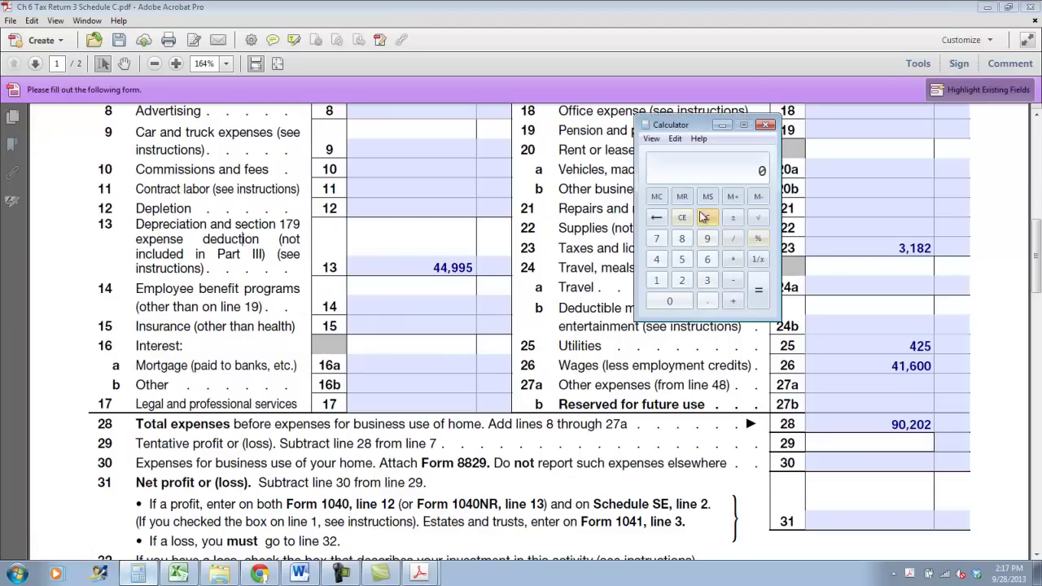
pyautogui.write('153')
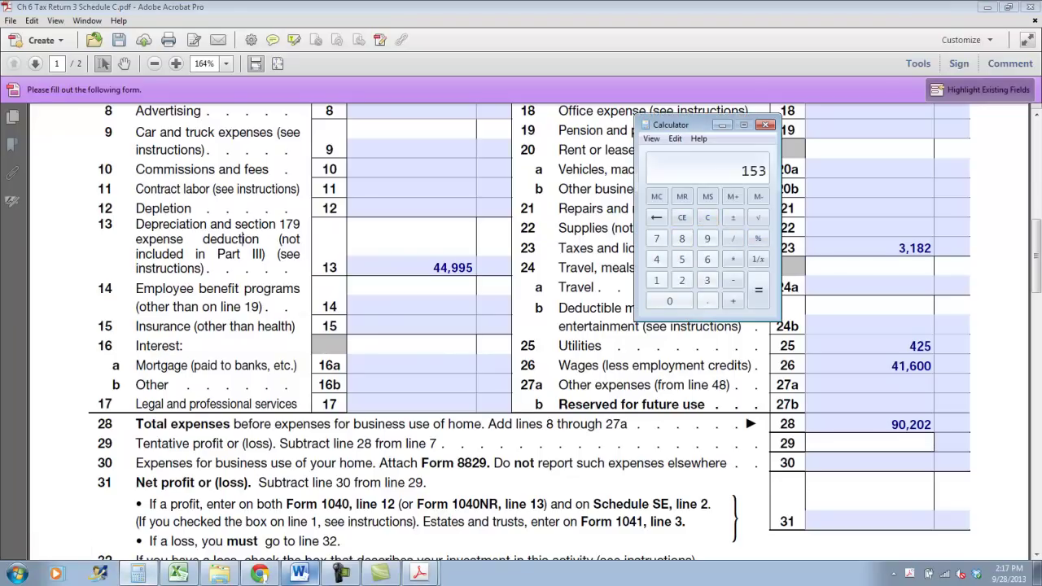
pyautogui.write('000-90202')
pyautogui.press('Return')
# Enter 62,798 on lines 29 and 31 and save Schedule C
pyautogui.click(917, 448)
pyautogui.write('62,798')
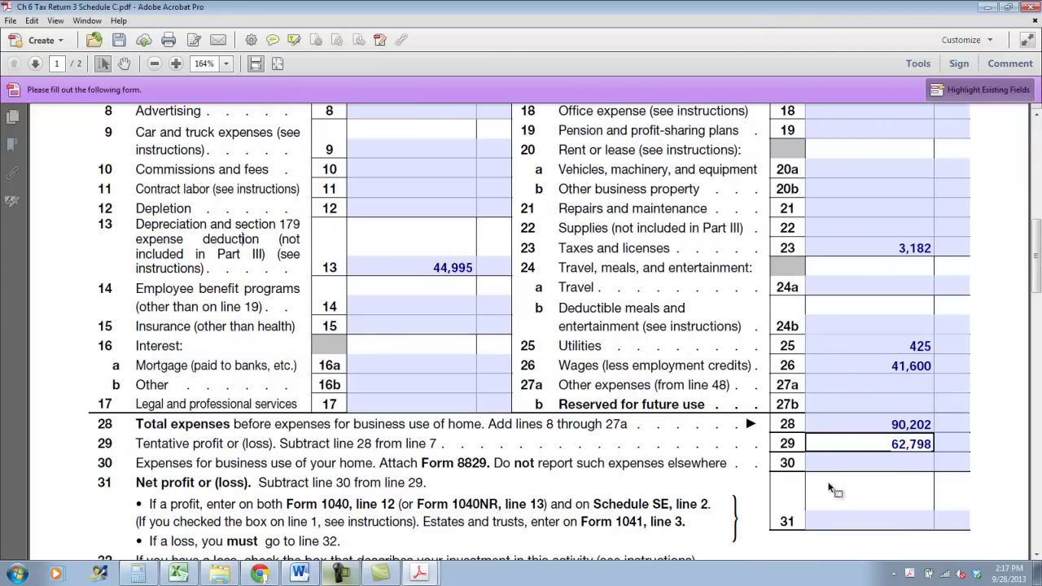
pyautogui.click(827, 511)
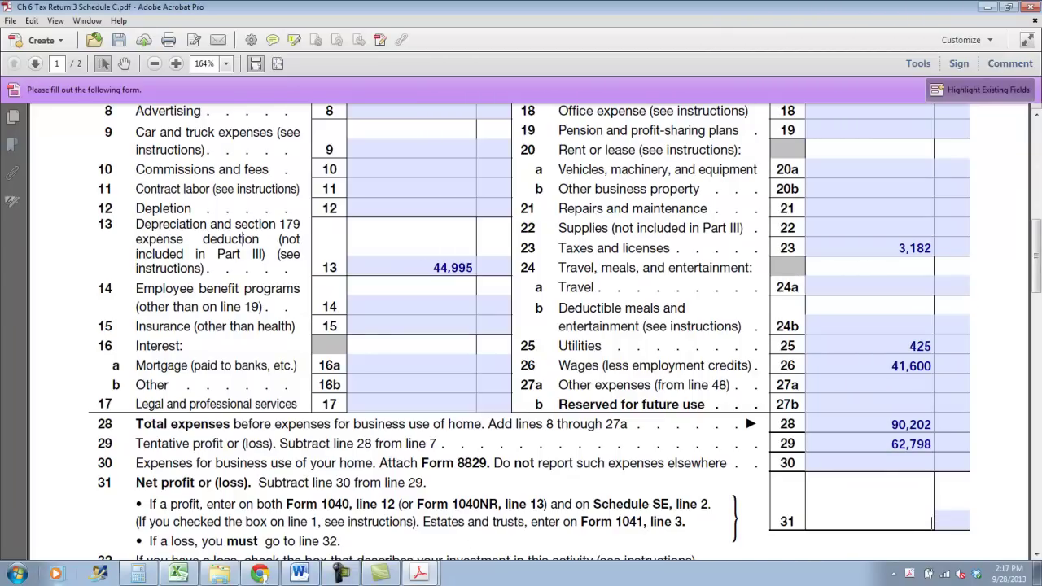
pyautogui.write('62,78')
pyautogui.write('8')
pyautogui.click(120, 40)
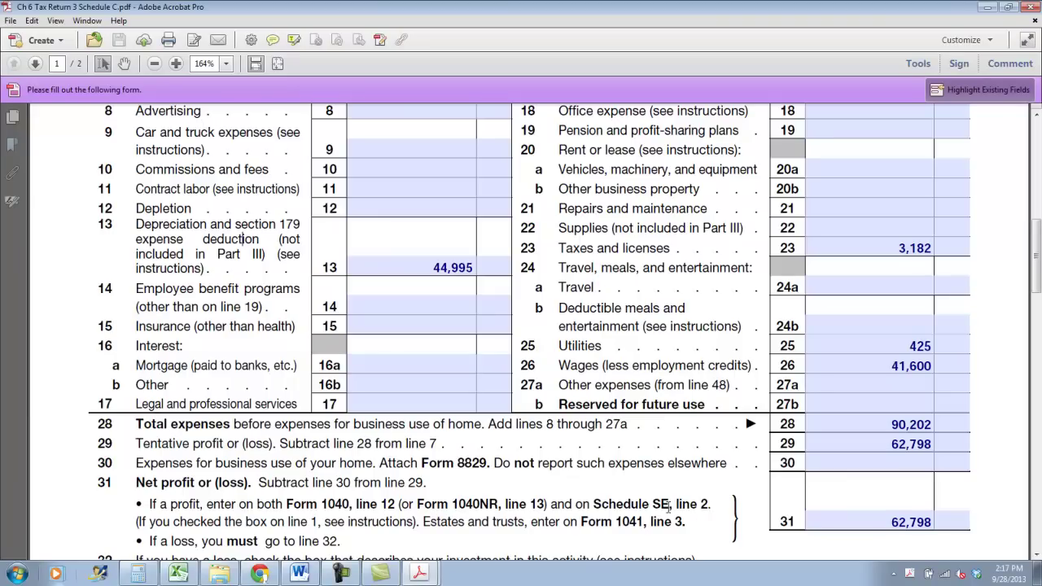
pyautogui.moveTo(156, 499); pyautogui.dragTo(376, 504)
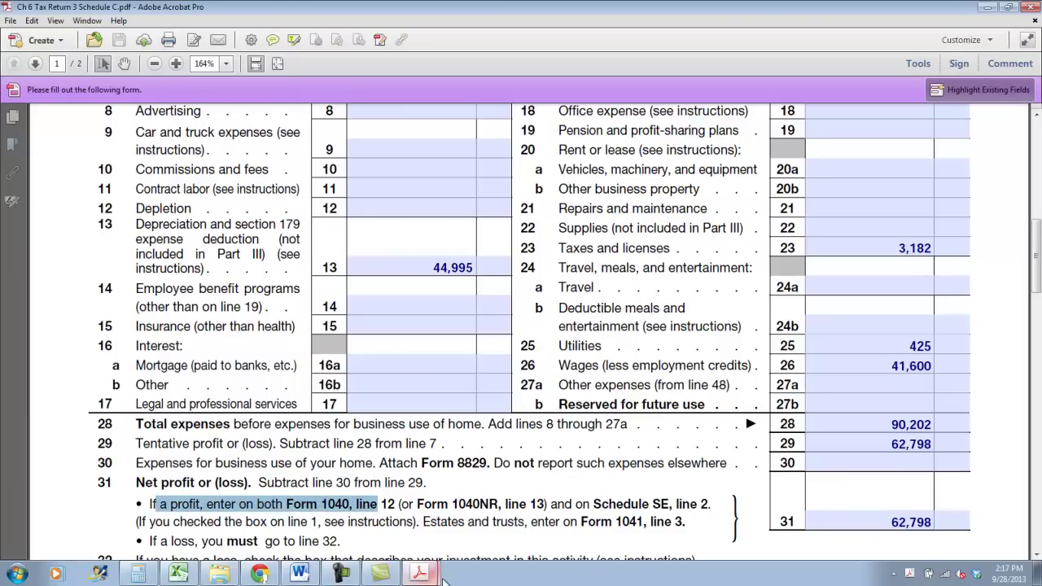
# Enter 62,798 as business income on Form 1040 line 12
pyautogui.click(400, 534)
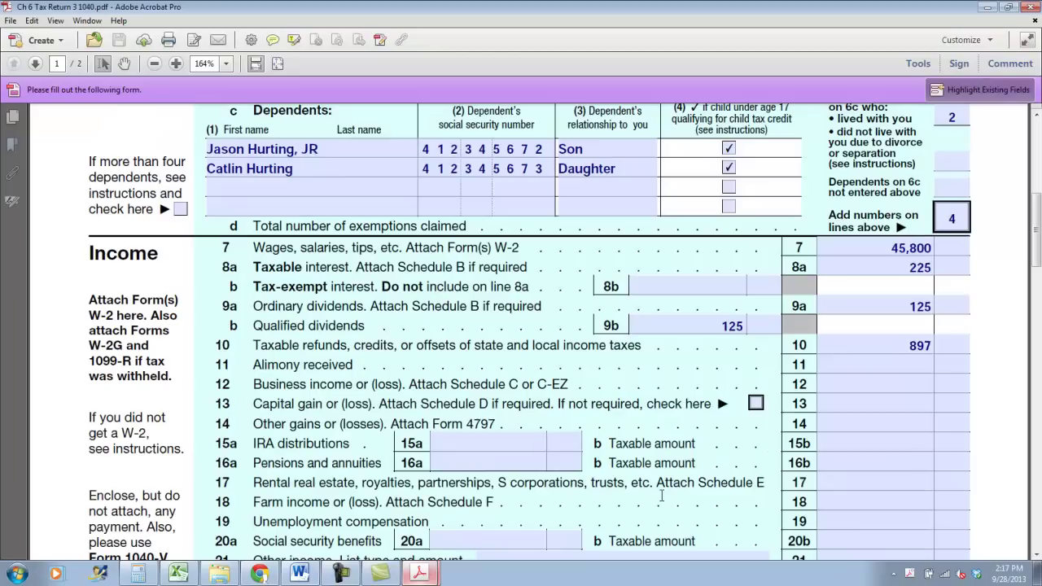
pyautogui.click(869, 403)
pyautogui.click(876, 384)
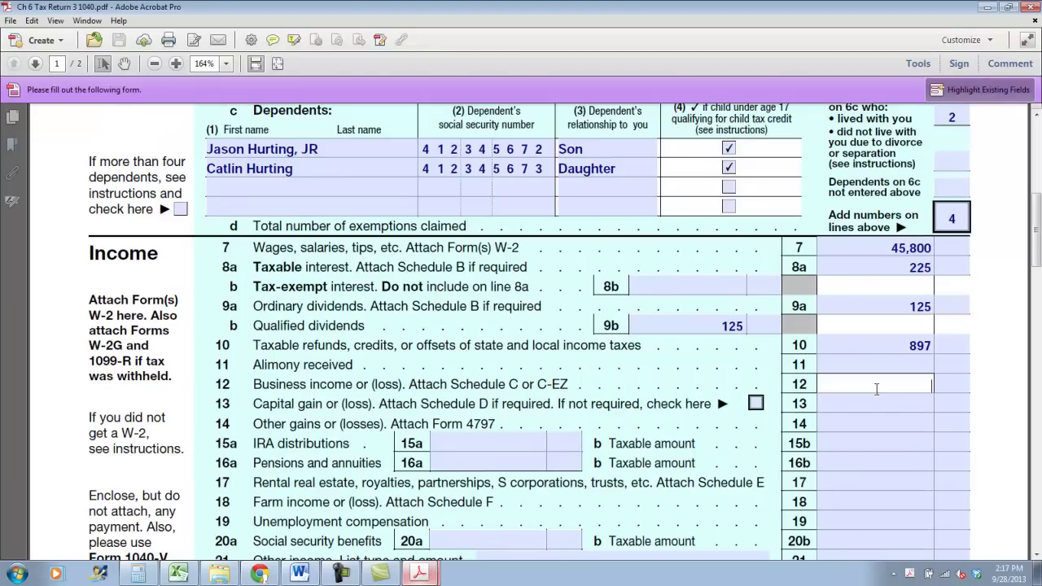
pyautogui.write('62')
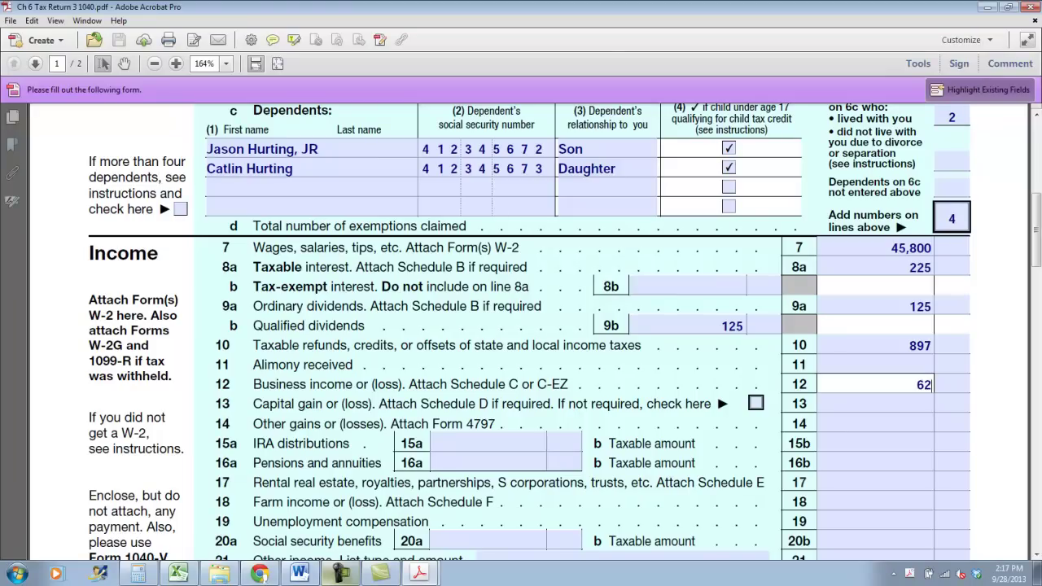
pyautogui.write(',798')
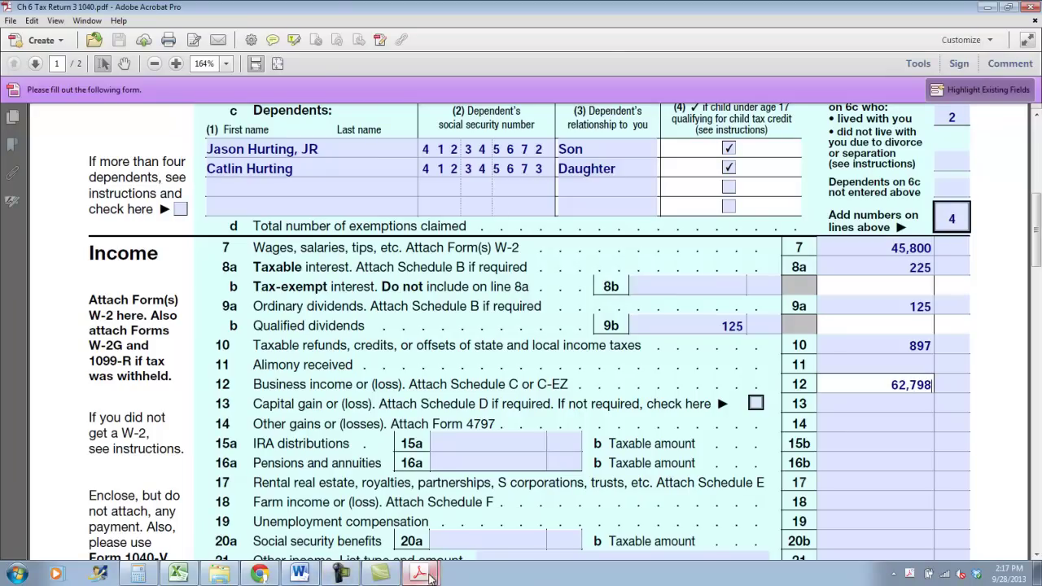
# Return to Schedule C, then open the Forms folder in Explorer
pyautogui.hotkey('alt', 'Tab')
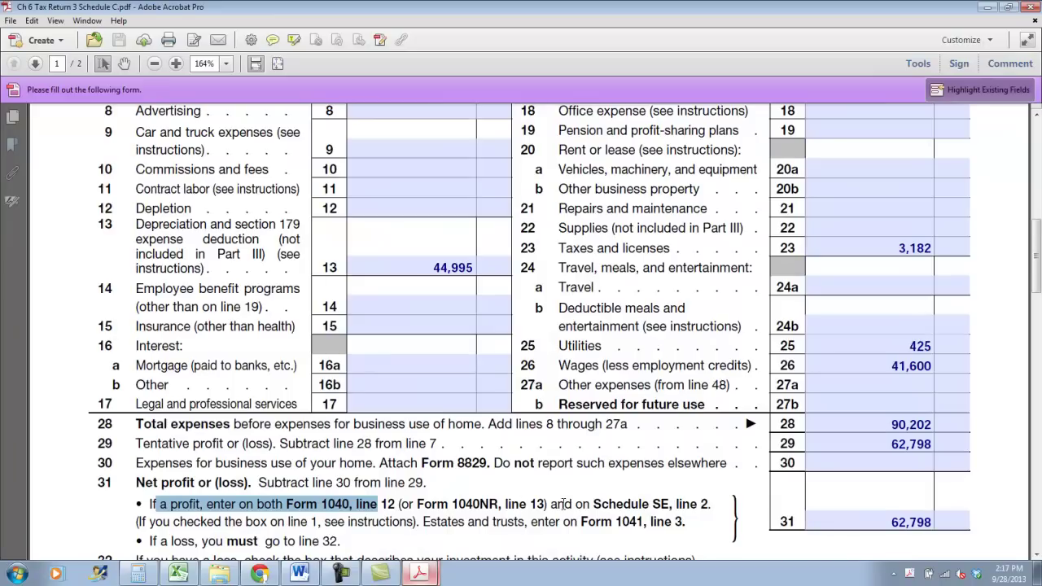
pyautogui.moveTo(575, 505); pyautogui.dragTo(669, 505)
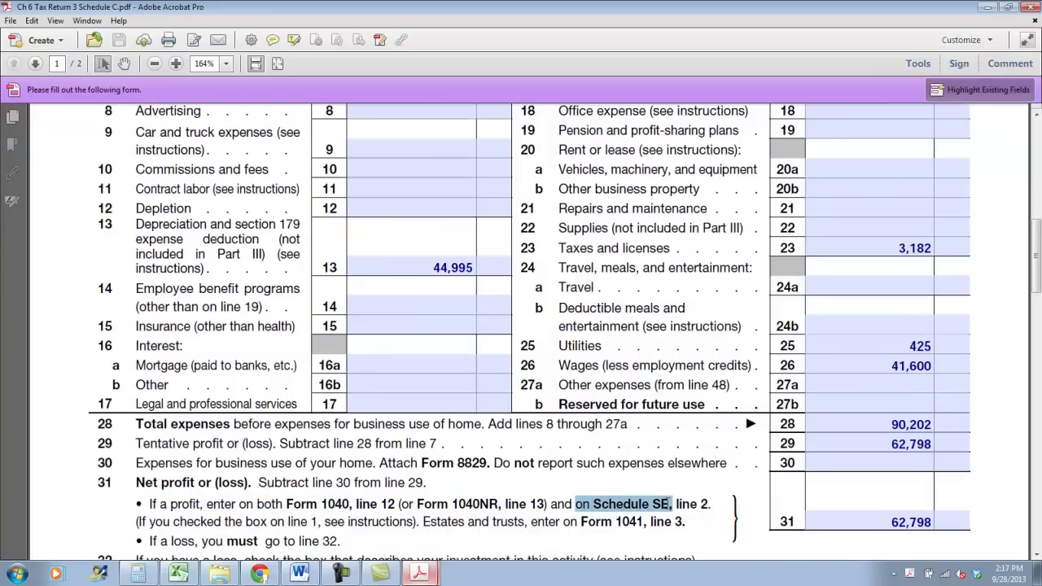
pyautogui.click(219, 573)
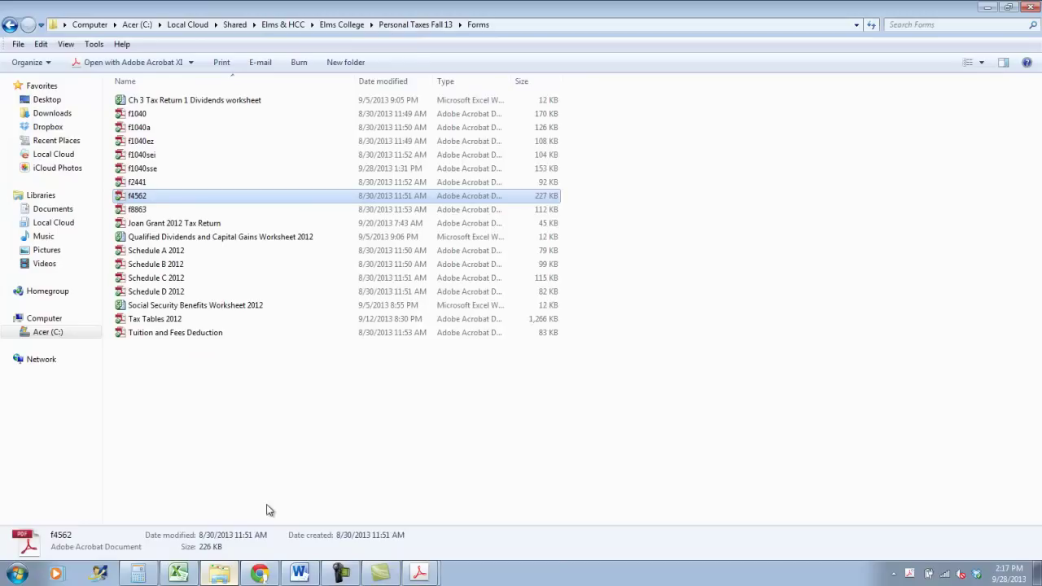
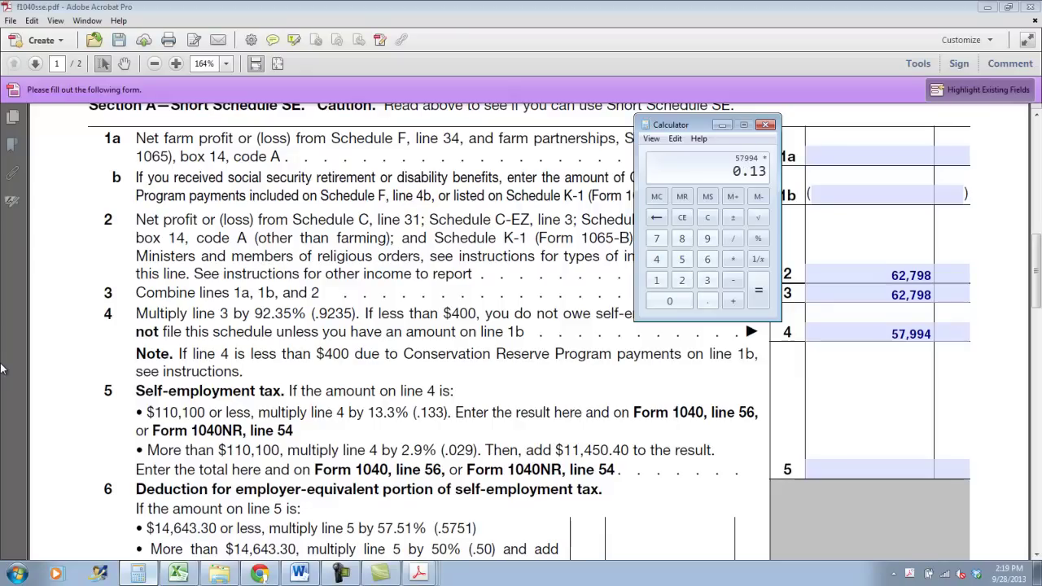
# Compute 13.3% of line 4 in Calculator and enter 7,713 on Schedule SE line 5
pyautogui.press('Return')
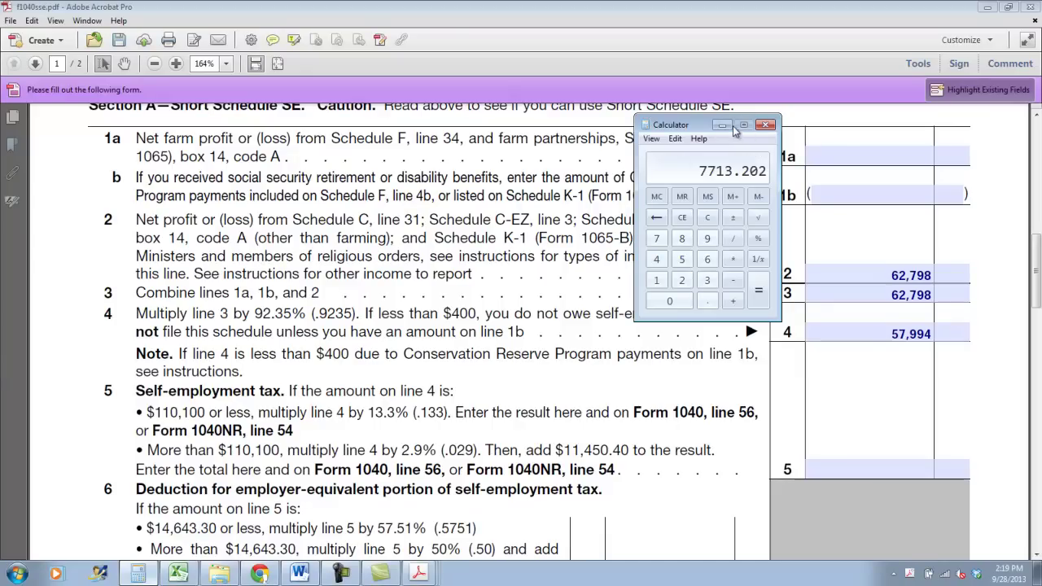
pyautogui.click(722, 125)
pyautogui.click(875, 469)
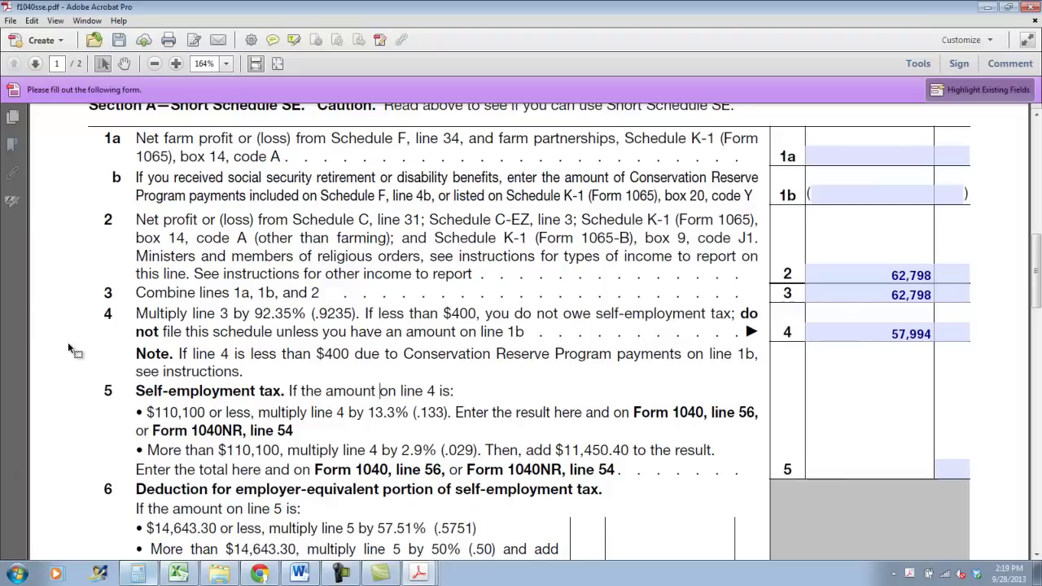
pyautogui.write('7,713')
pyautogui.scroll(-3, 69, 349)
pyautogui.press('Tab')
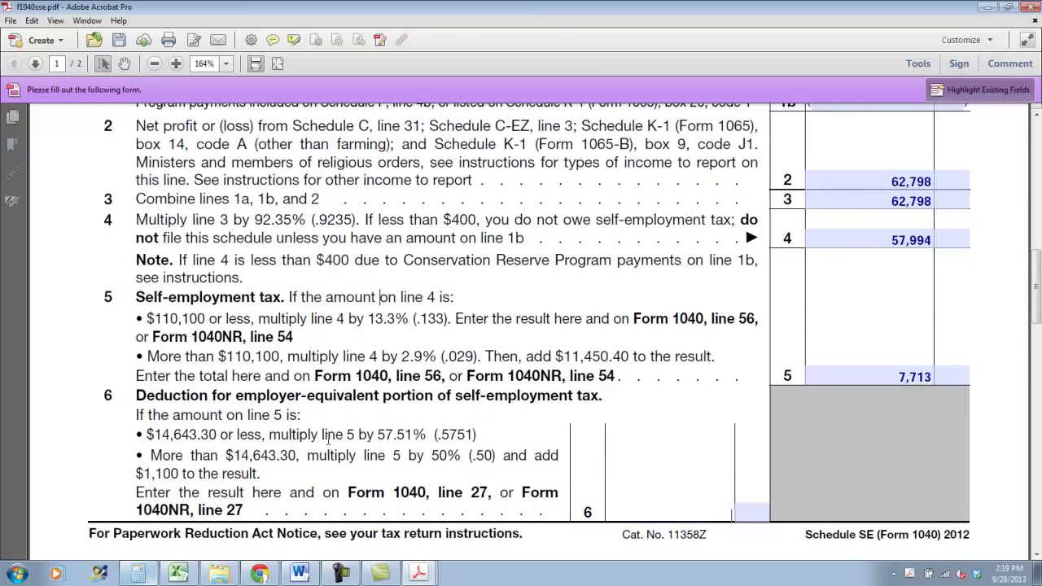
# Multiply the line 5 result by 0.5751 and enter the 4,436 deduction on line 6
pyautogui.click(137, 574)
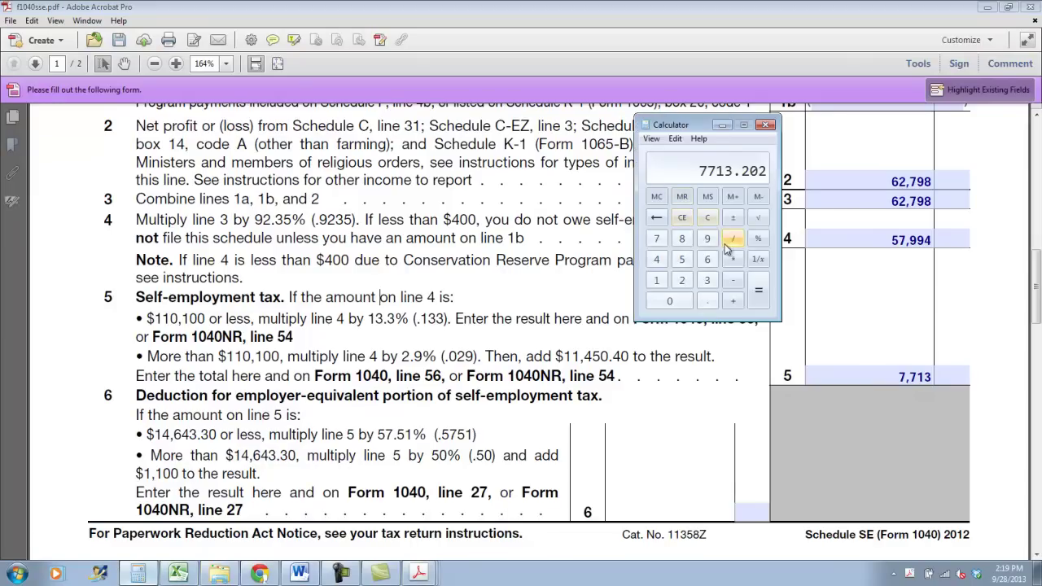
pyautogui.write('.')
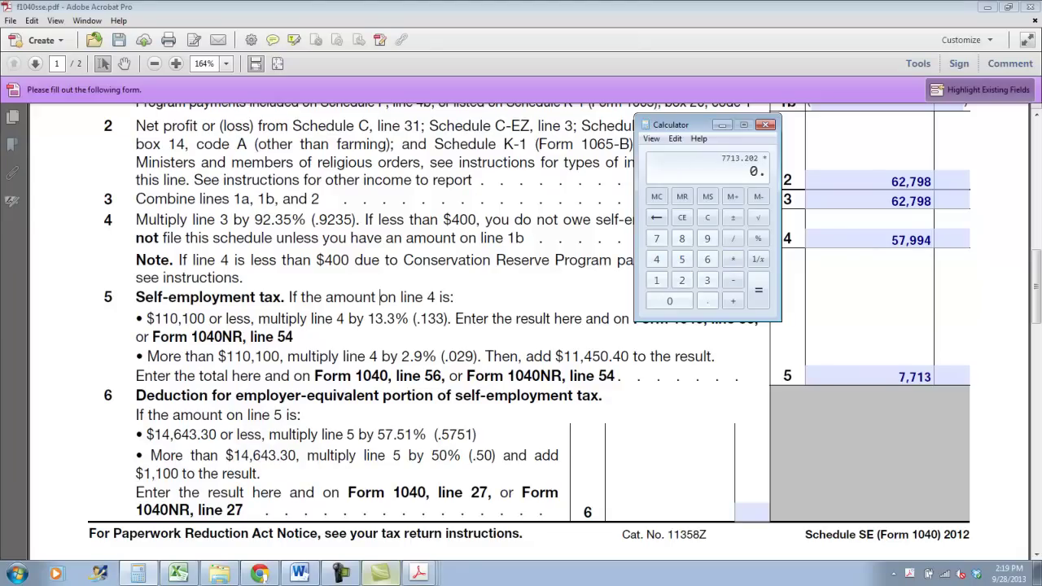
pyautogui.write('5751')
pyautogui.press('Return')
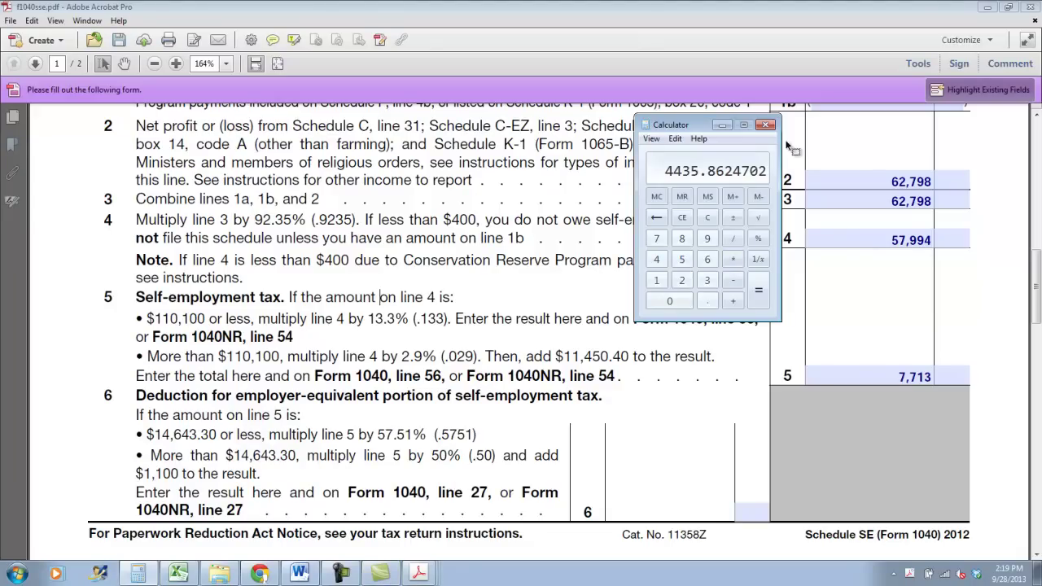
pyautogui.click(722, 127)
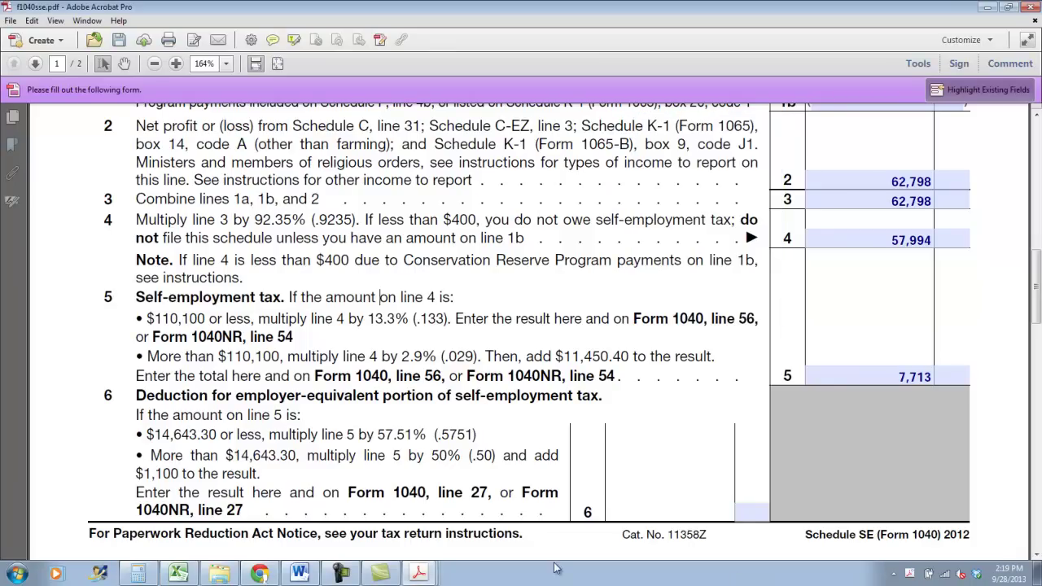
pyautogui.write('4436')
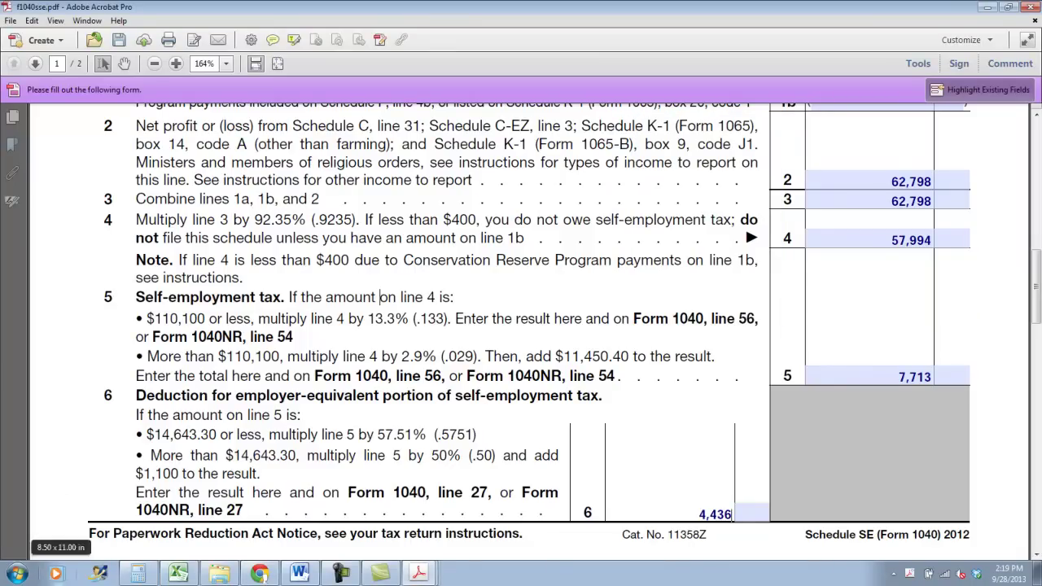
pyautogui.moveTo(393, 492); pyautogui.dragTo(488, 495)
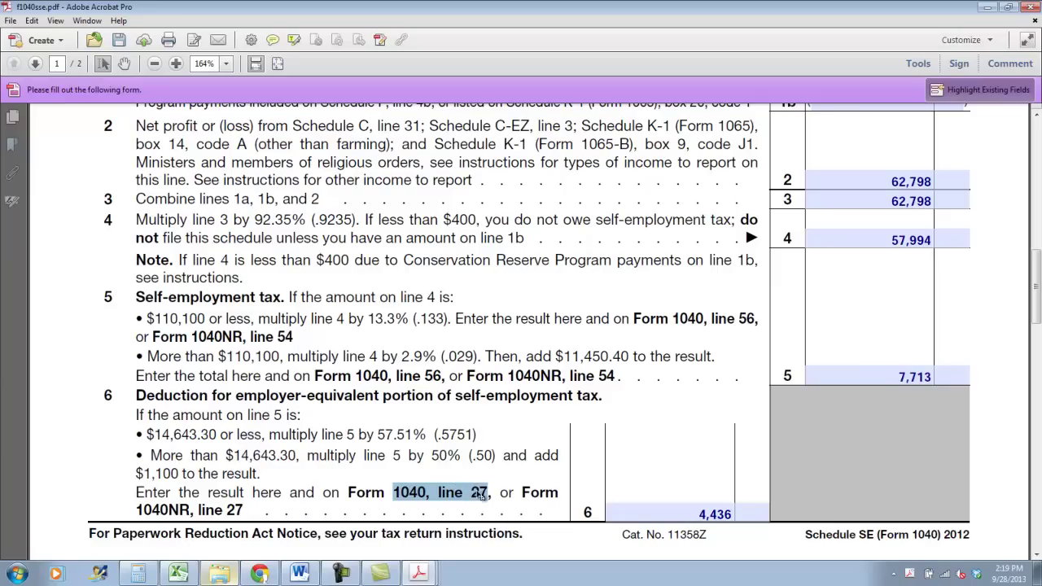
# Save the filled schedule into the Ch 6 folder as 'Ch 6 Tax Return 3 Schedule SE'
pyautogui.click(11, 20)
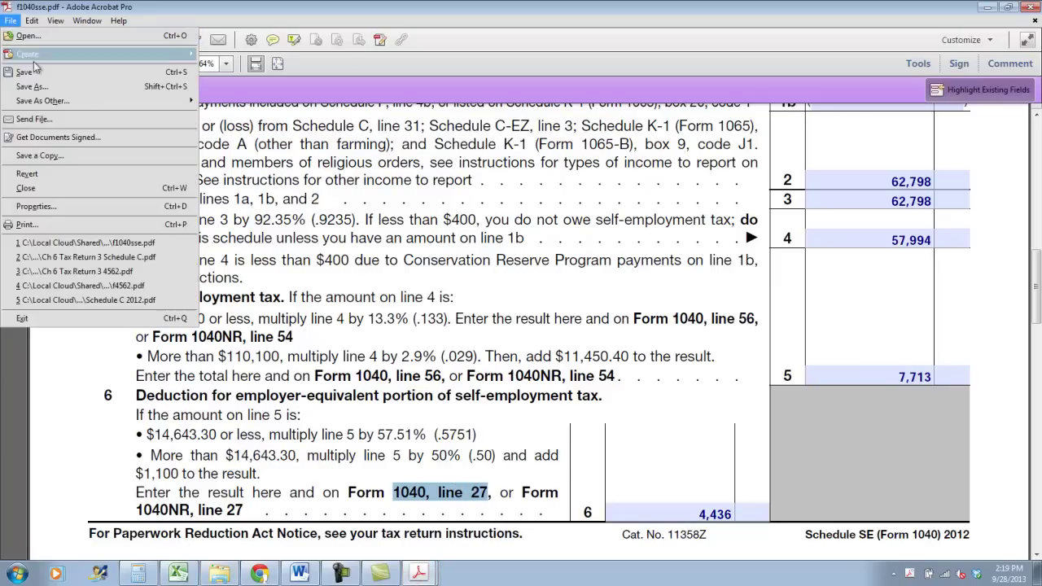
pyautogui.click(40, 92)
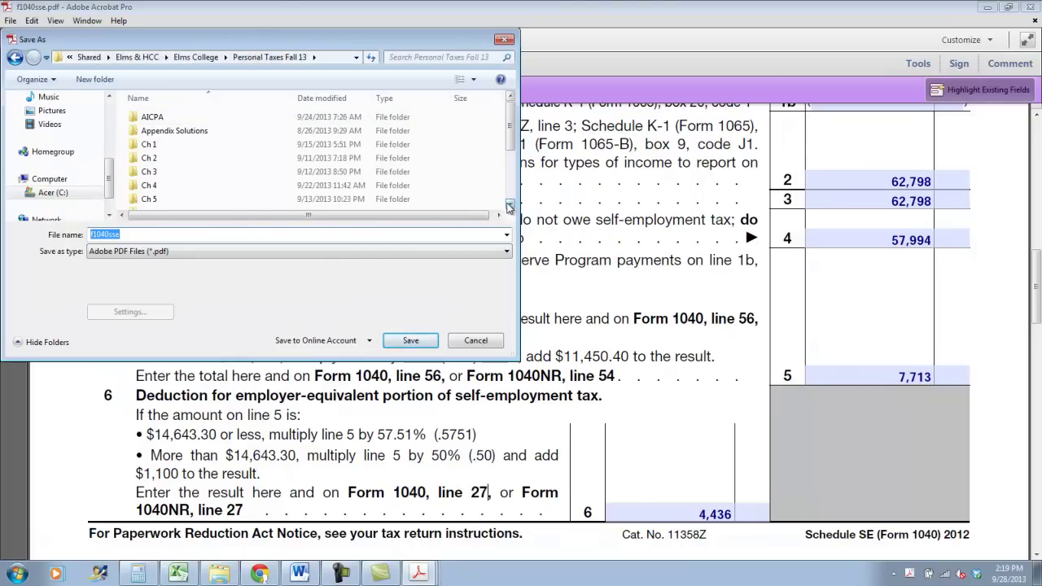
pyautogui.click(509, 204)
pyautogui.doubleClick(407, 202)
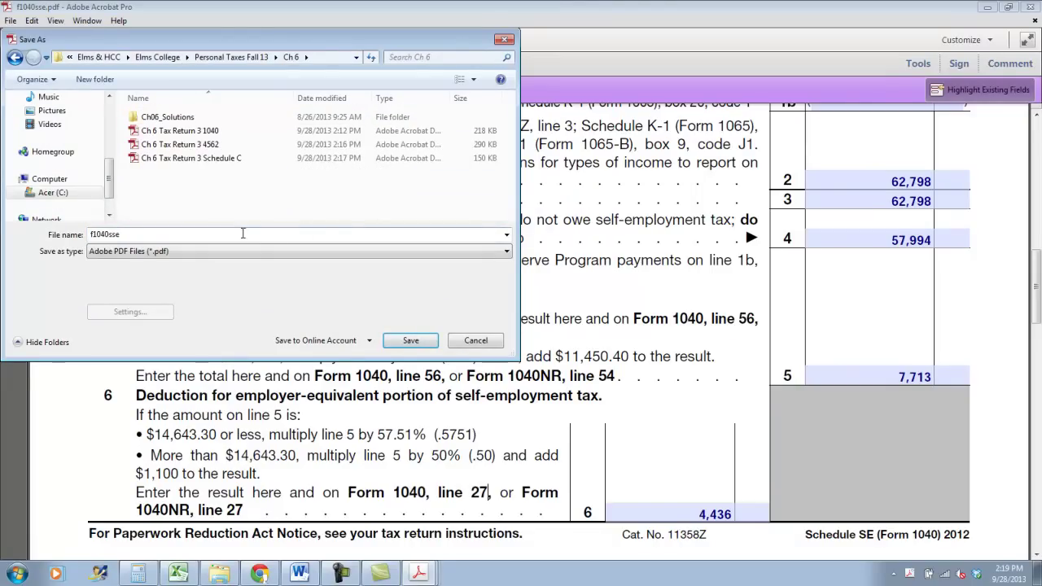
pyautogui.write('Ch 6 Tax Return 3 Schedule SE')
pyautogui.press('Return')
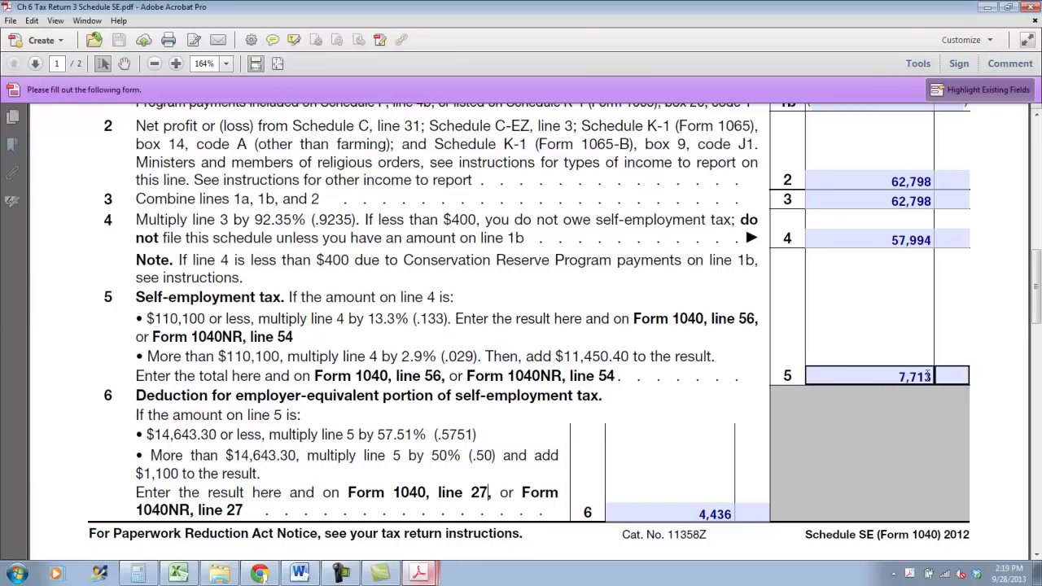
pyautogui.click(926, 374)
# Switch to the Form 1040 and fill page 2 line 56 with the 7,713 self-employment tax
pyautogui.doubleClick(596, 376)
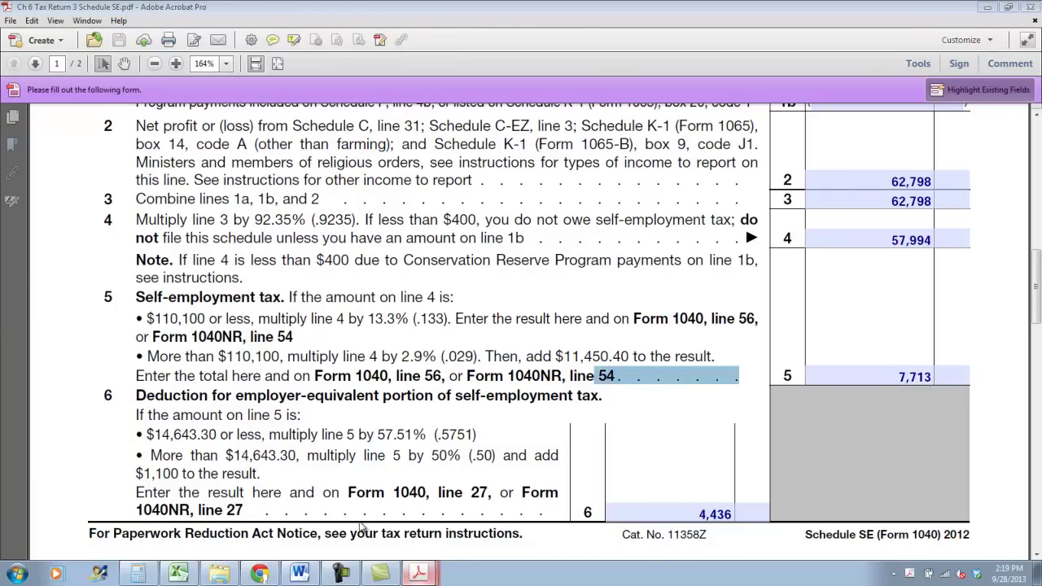
pyautogui.hotkey('ctrl', 'Tab')
pyautogui.scroll(-12, 489, 423)
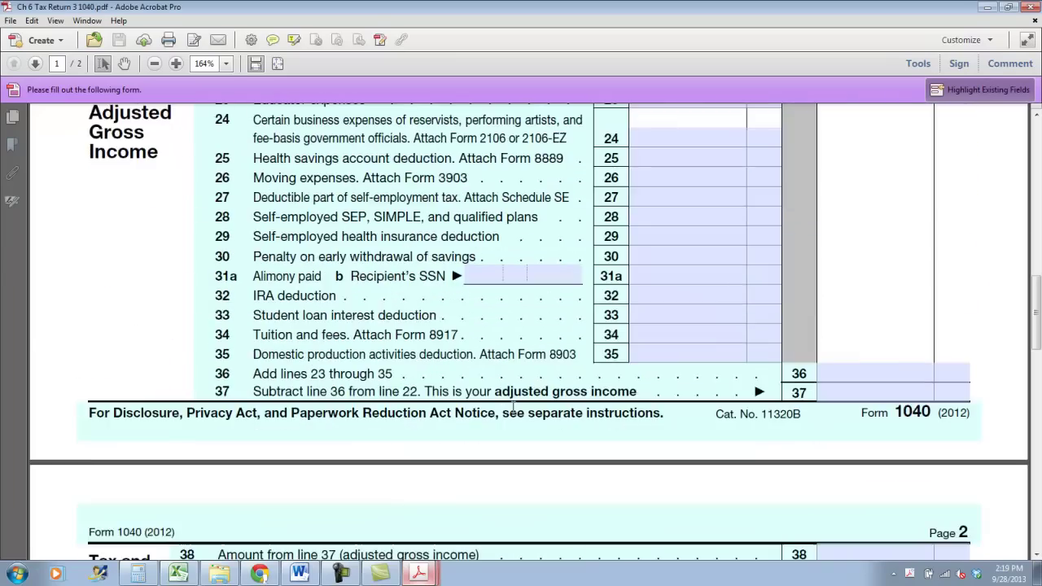
pyautogui.scroll(-12, 512, 407)
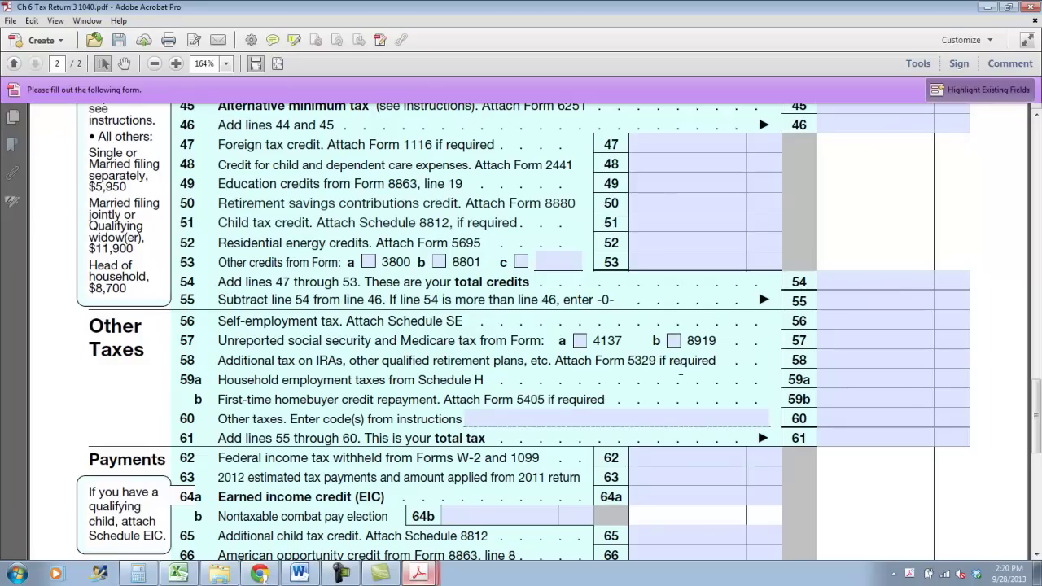
pyautogui.click(825, 297)
pyautogui.click(819, 311)
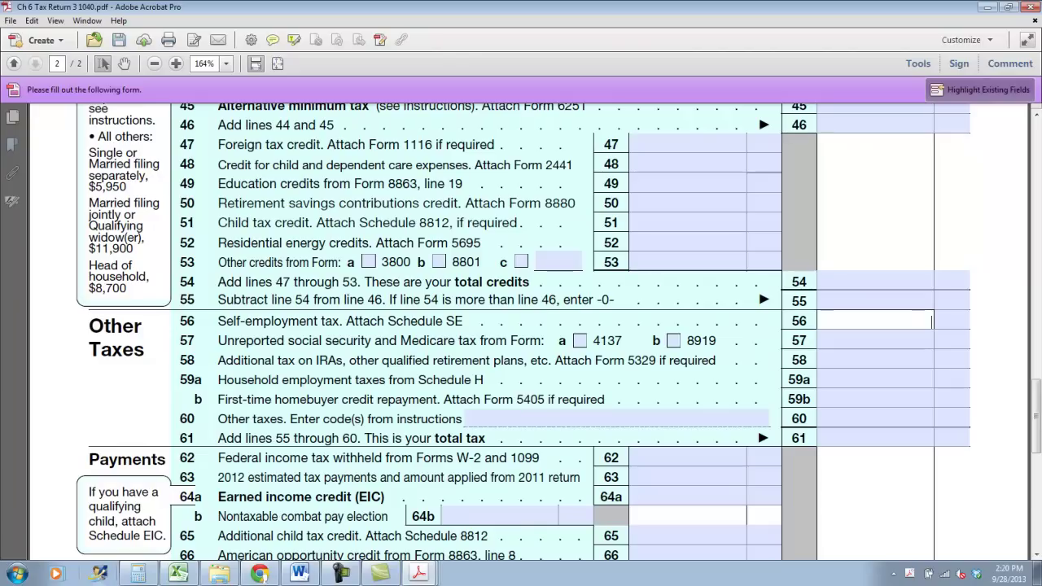
pyautogui.write('13')
pyautogui.scroll(5, 590, 244)
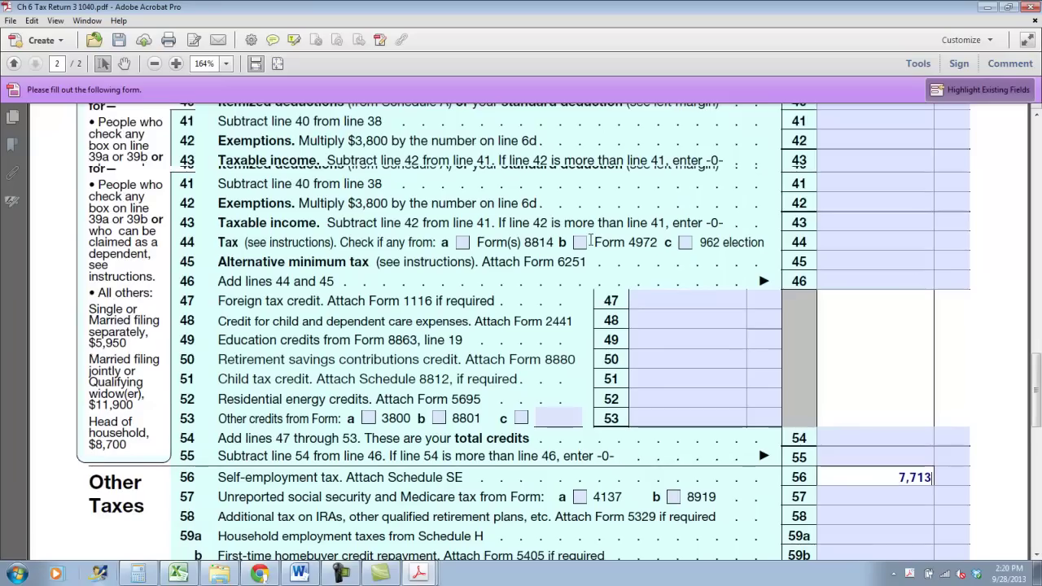
pyautogui.scroll(7, 589, 237)
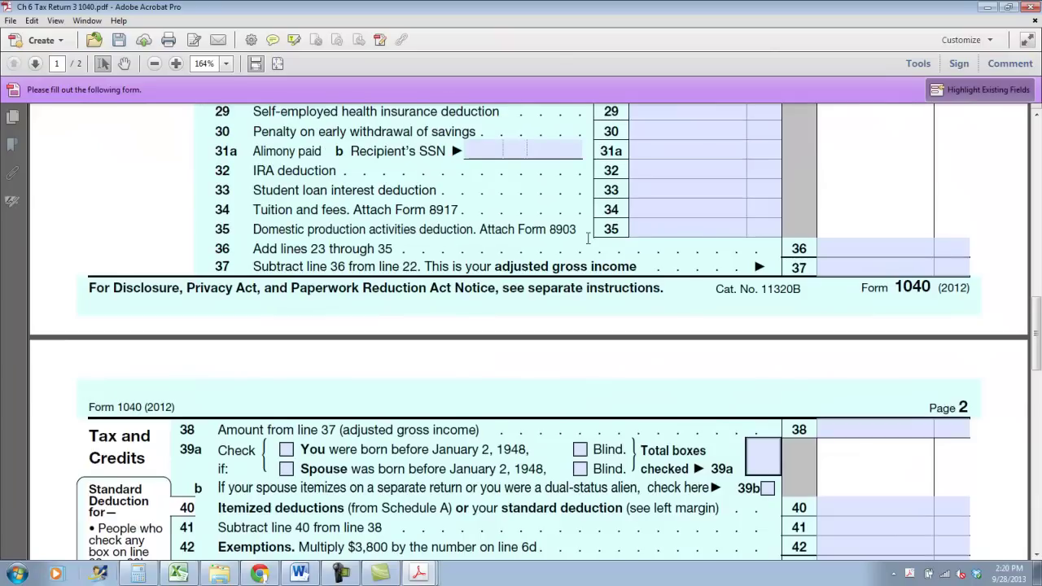
# Put the 4,436 deduction on line 27 and complete the 109,845 total income on line 22
pyautogui.scroll(1, 364, 333)
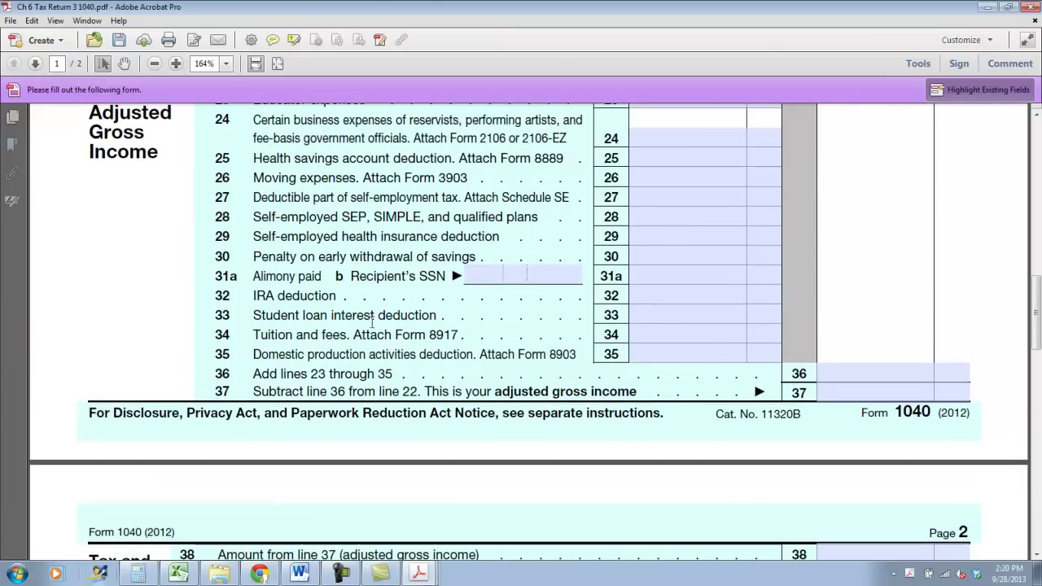
pyautogui.click(654, 192)
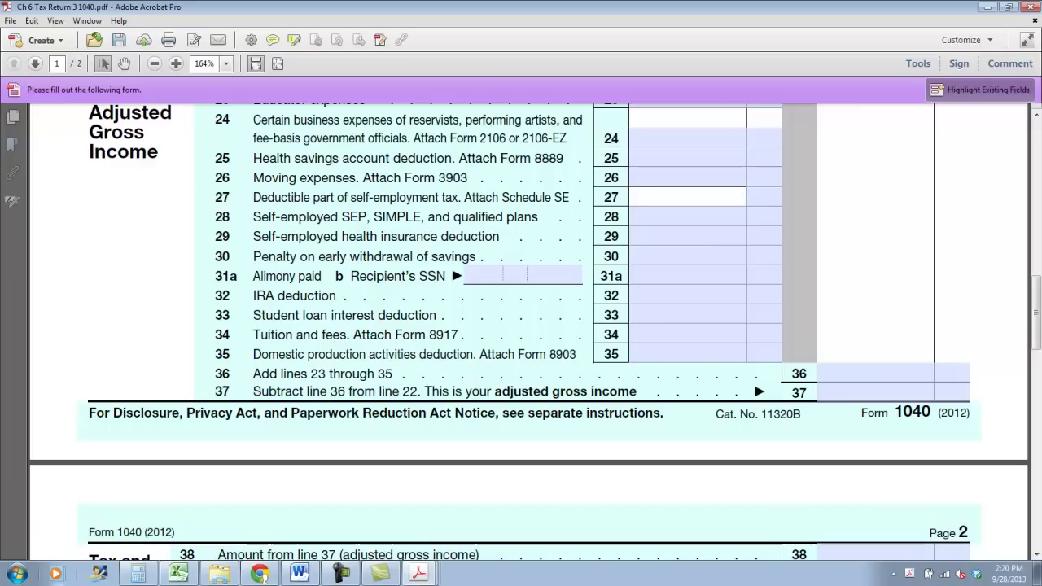
pyautogui.write('4,436')
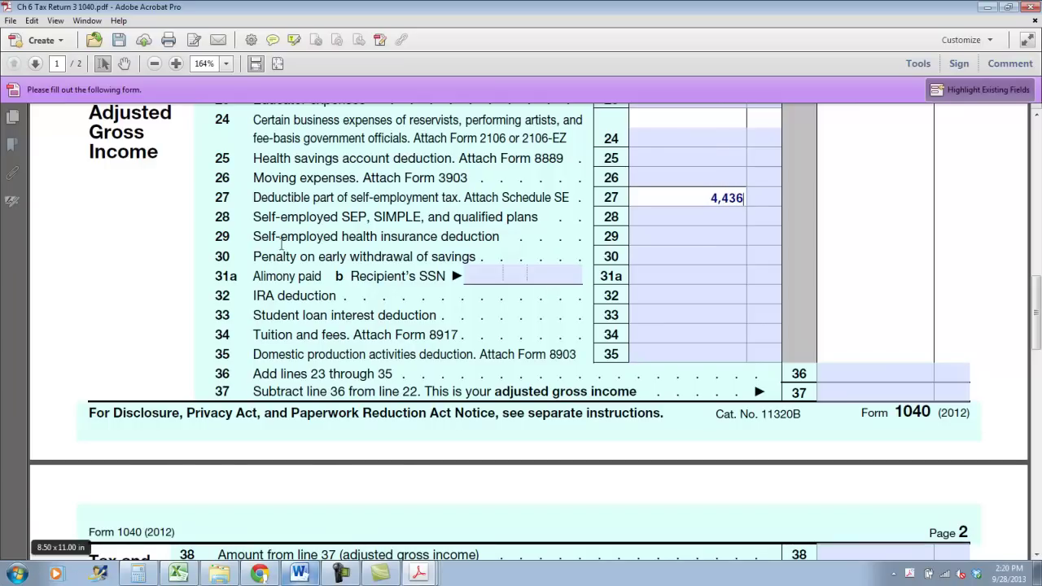
pyautogui.scroll(3, 281, 243)
pyautogui.click(119, 41)
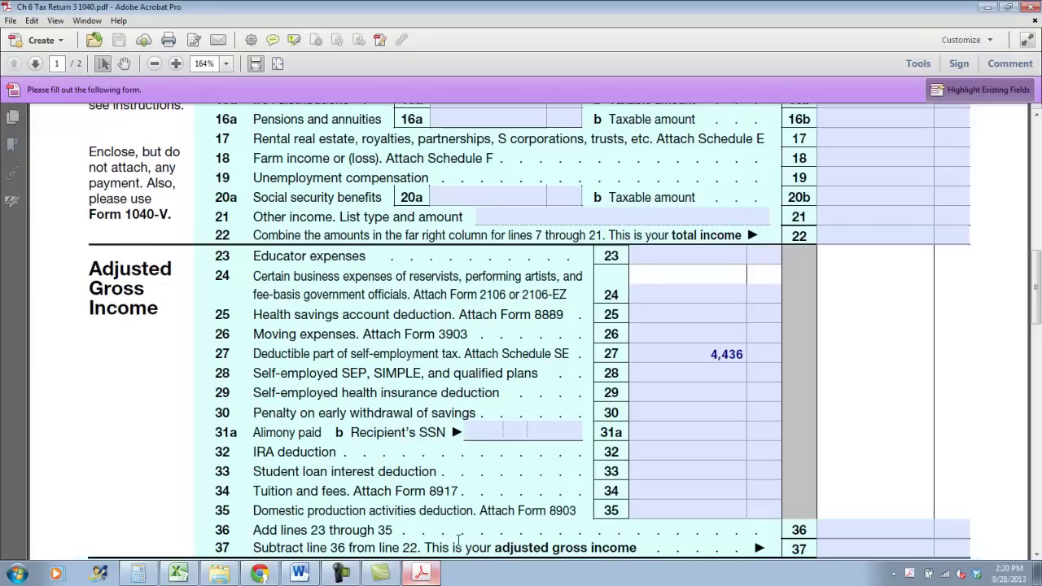
pyautogui.scroll(5, 773, 354)
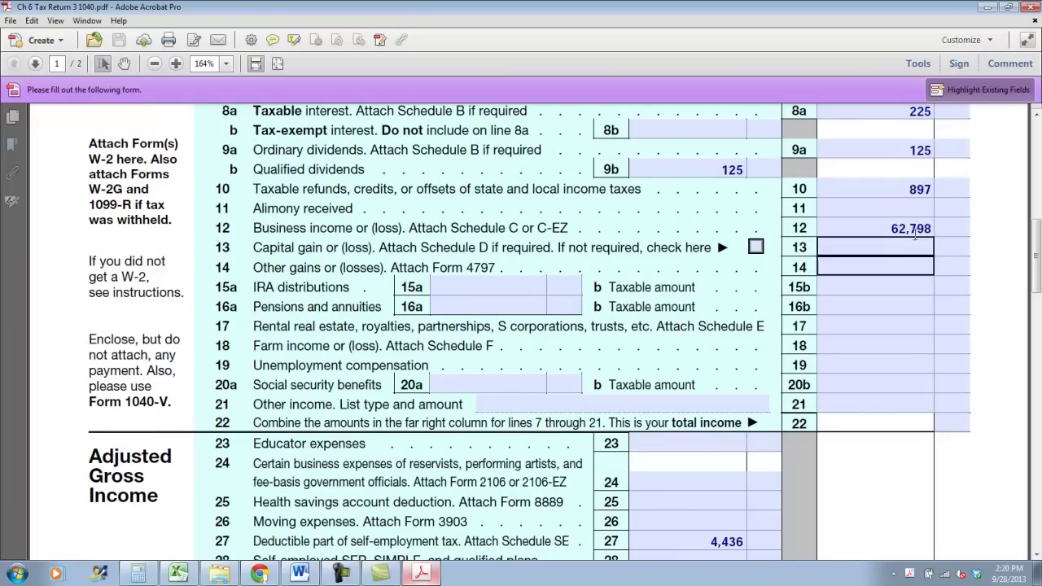
pyautogui.scroll(1, 873, 182)
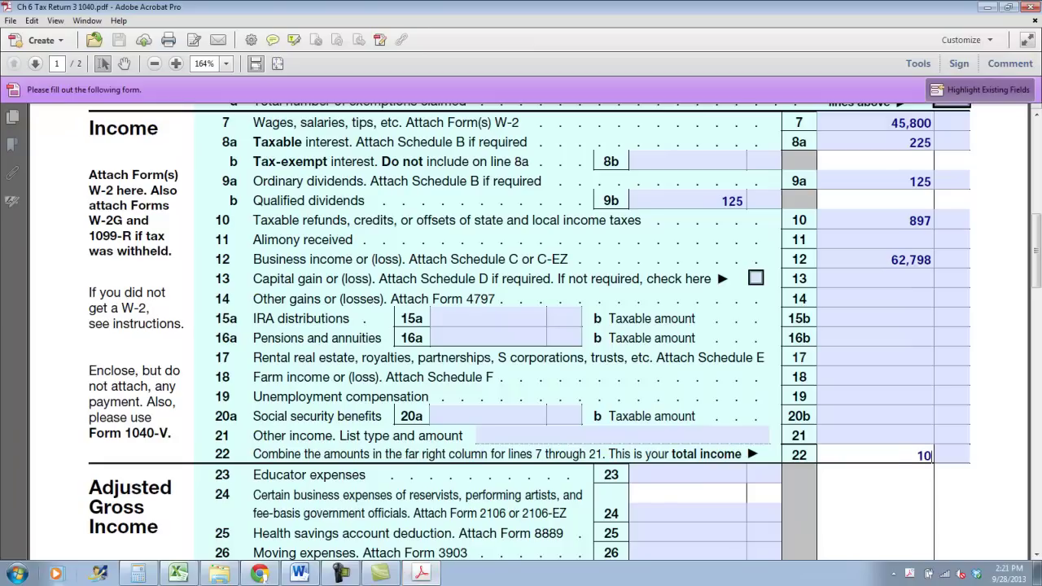
pyautogui.write(',845')
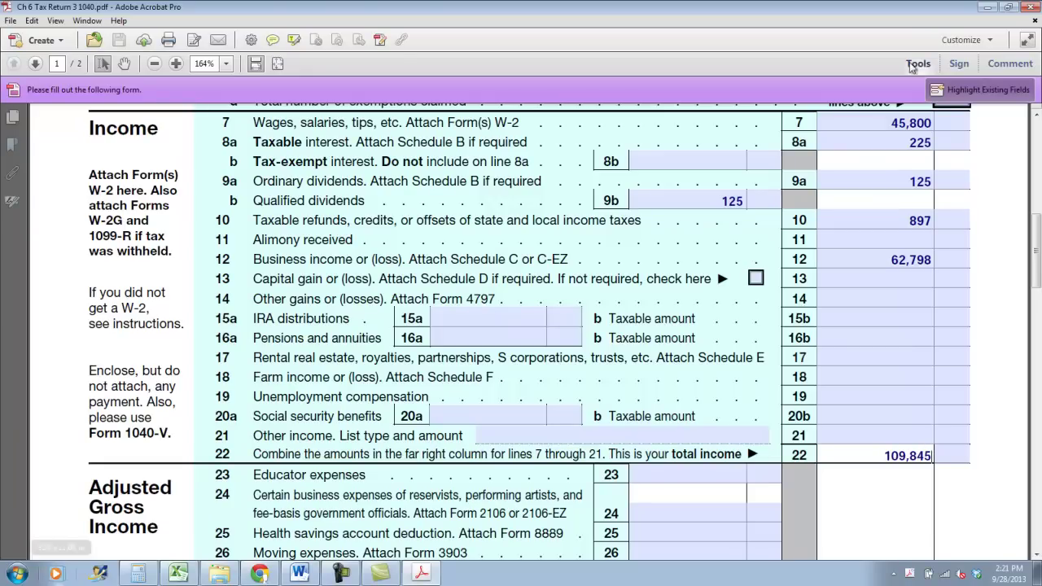
# Re-enter 4,436 on line 27 and carry the 105,409 adjusted gross income onto line 38
pyautogui.scroll(-3, 673, 456)
pyautogui.click(668, 477)
pyautogui.scroll(-3, 667, 472)
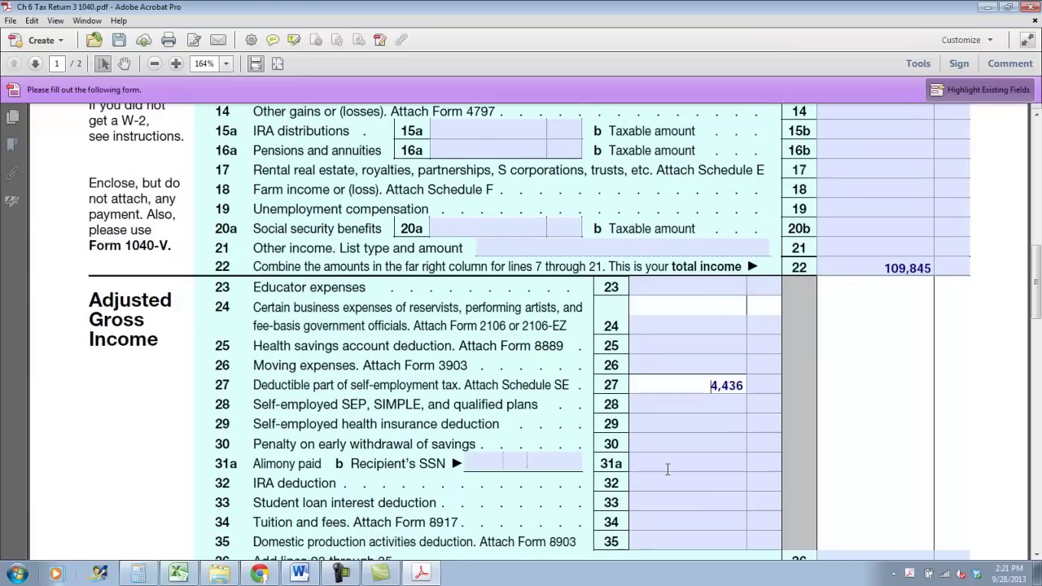
pyautogui.scroll(-3, 660, 459)
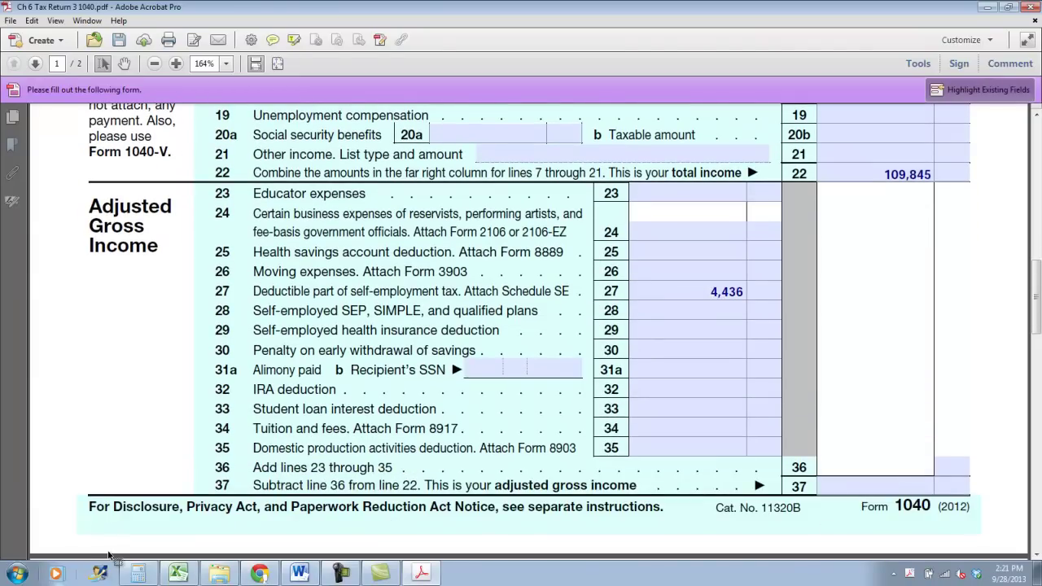
pyautogui.write('4,436')
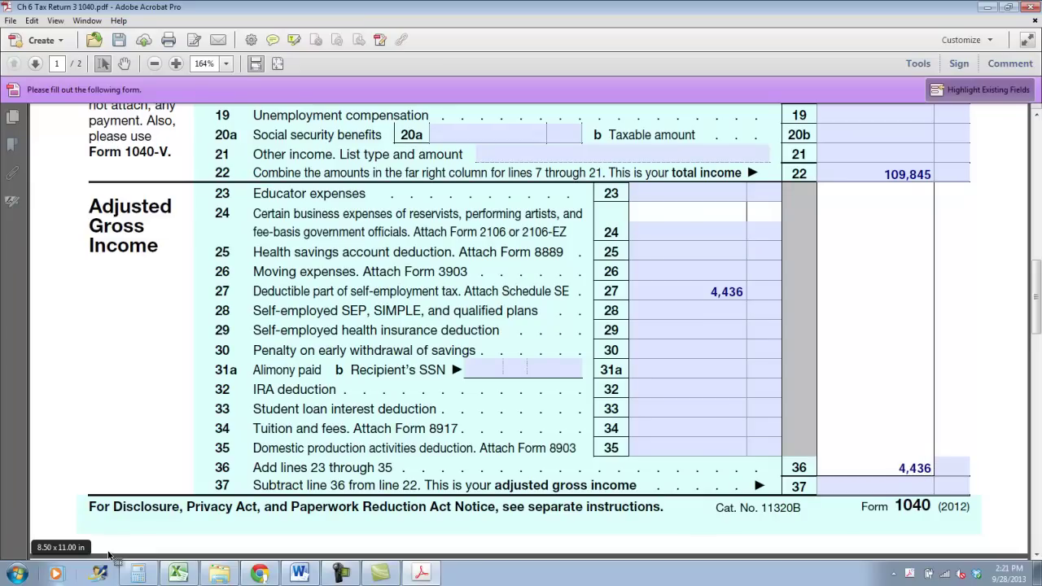
pyautogui.press('Tab')
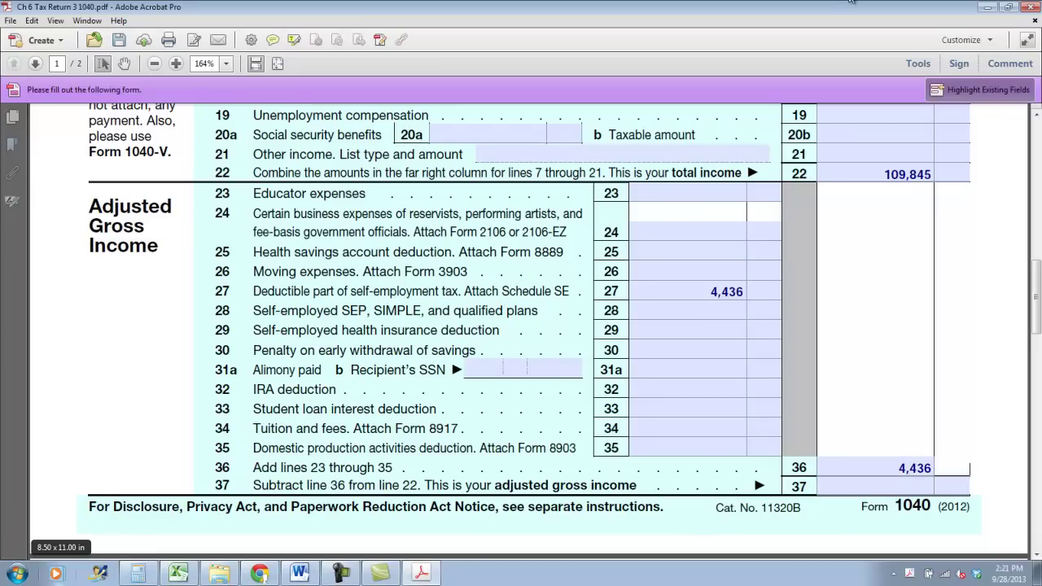
pyautogui.write('150,409')
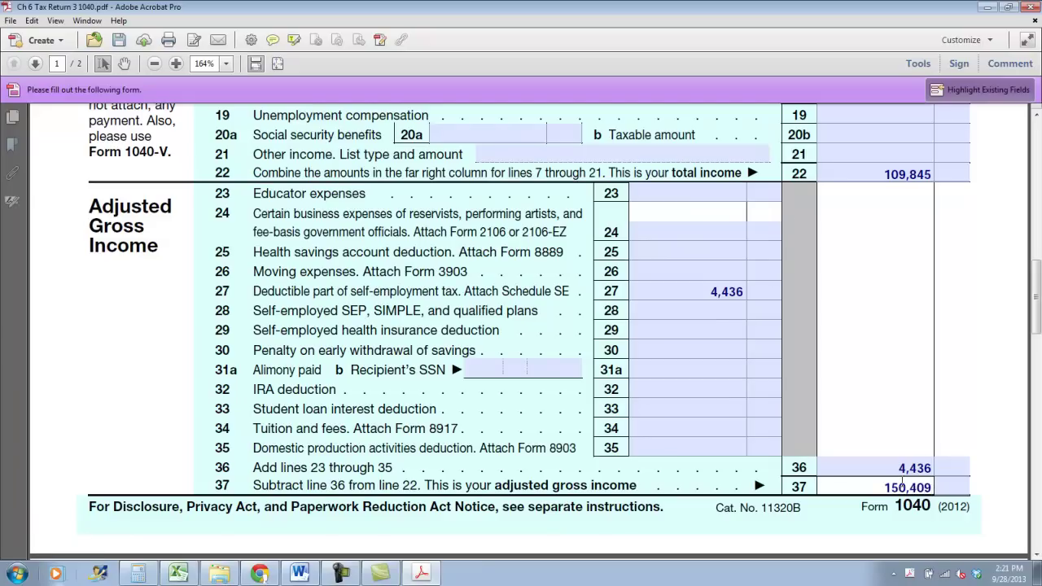
pyautogui.write('05')
pyautogui.scroll(-5, 861, 507)
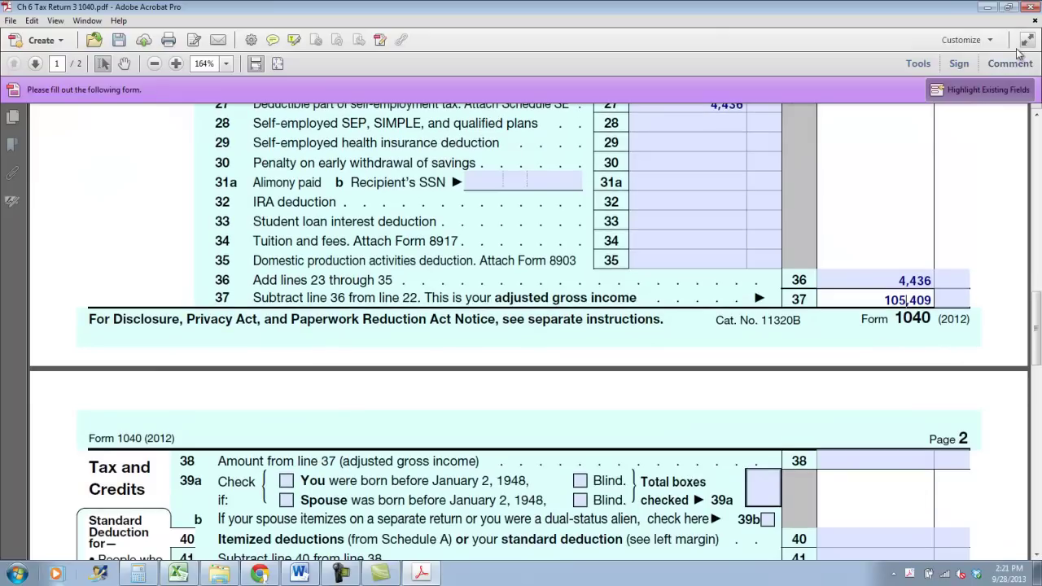
pyautogui.click(849, 466)
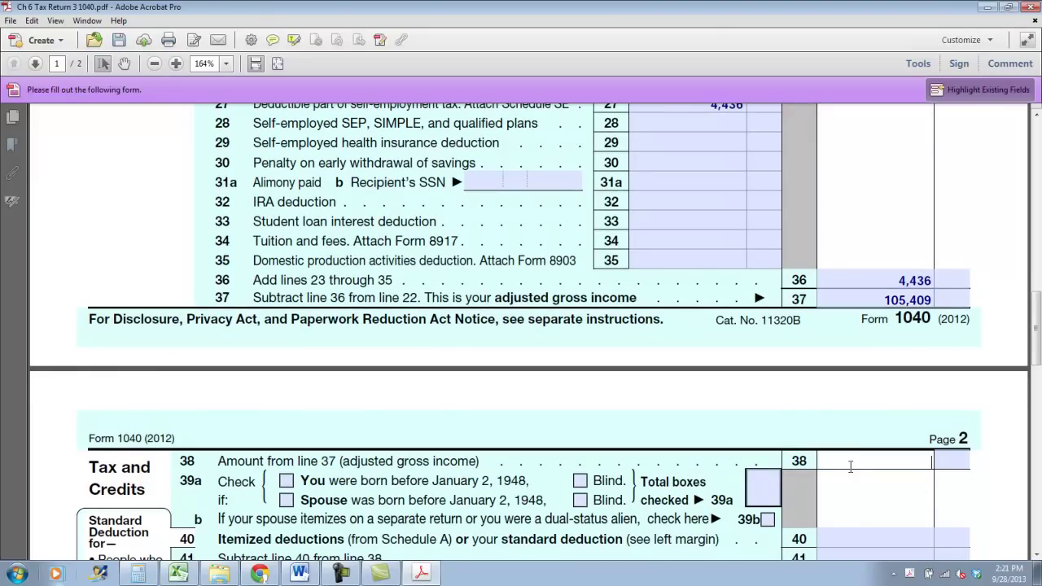
pyautogui.write('105,409')
pyautogui.scroll(-7, 433, 77)
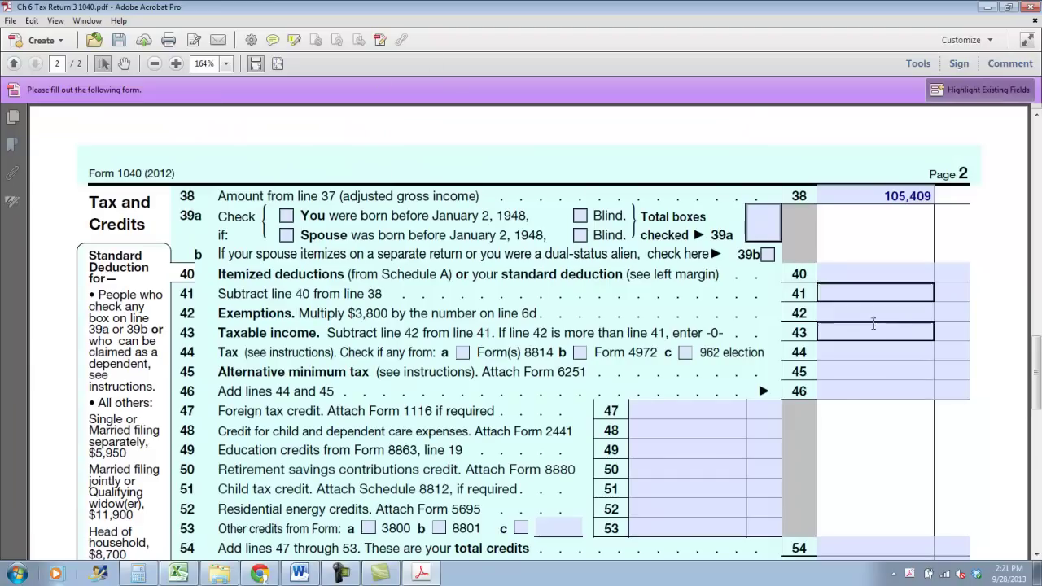
# Open the Schedule A 2012 form from the Forms folder
pyautogui.click(884, 273)
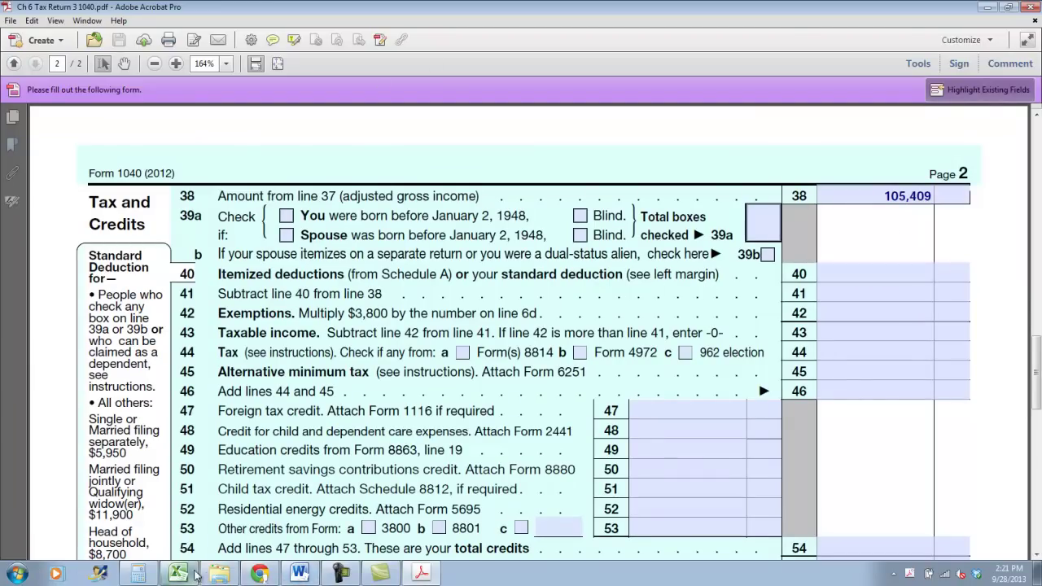
pyautogui.click(219, 574)
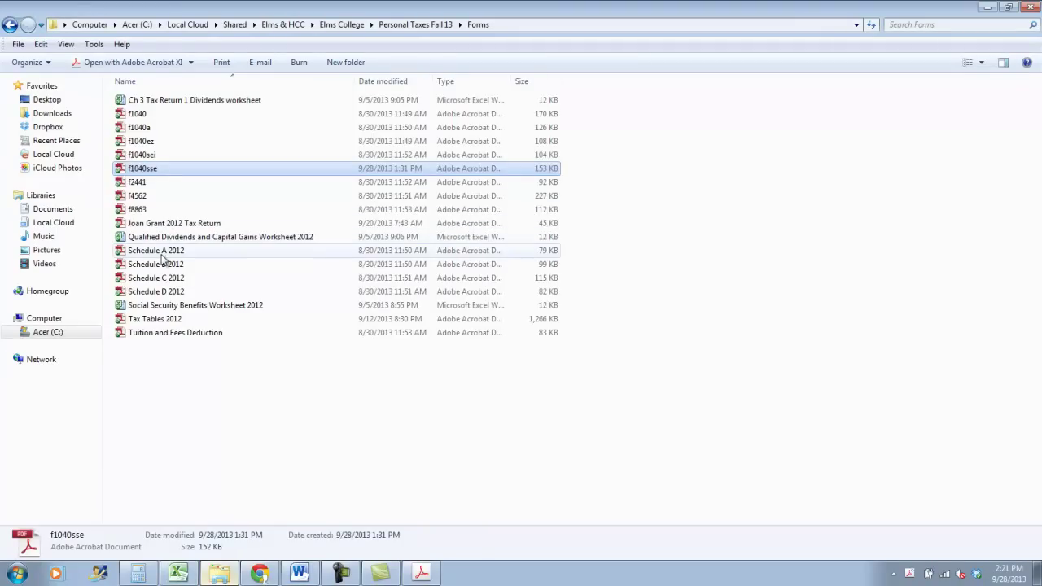
pyautogui.click(162, 252)
pyautogui.press('Return')
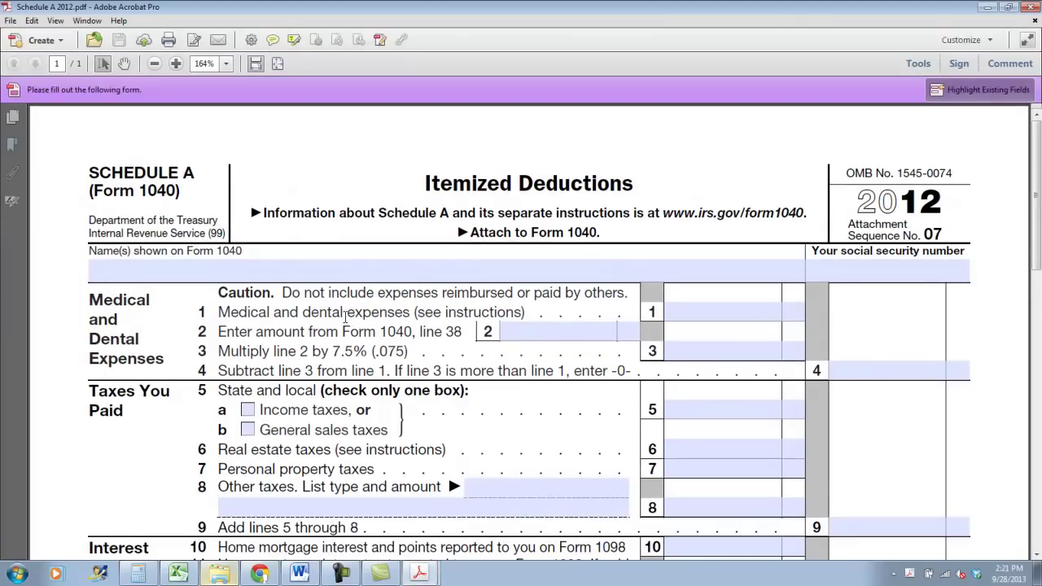
# Fill in the taxpayers' names and SSN at the top of Schedule A, skipping medical lines 1–3
pyautogui.click(284, 270)
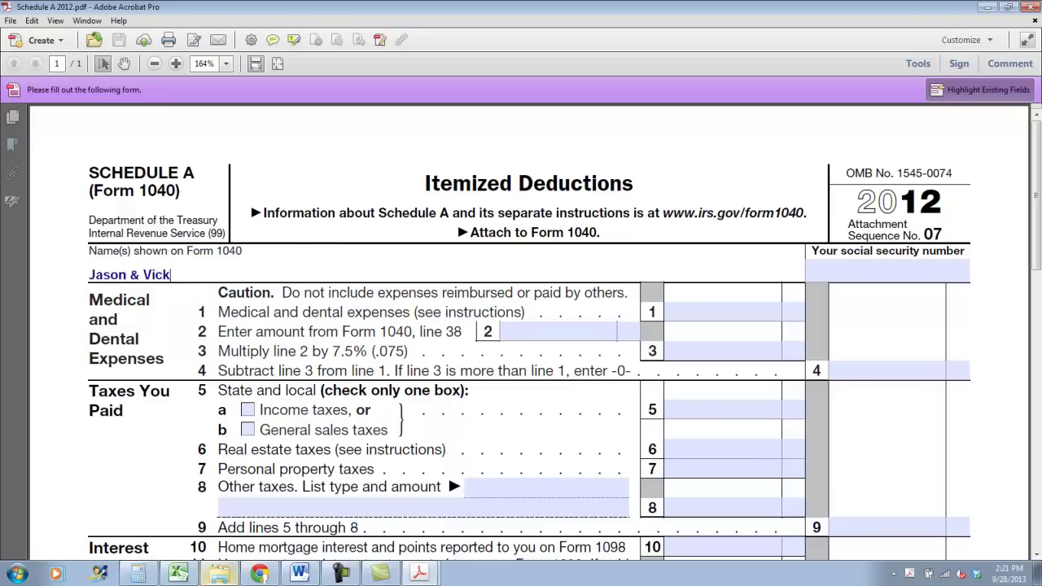
pyautogui.press('Tab')
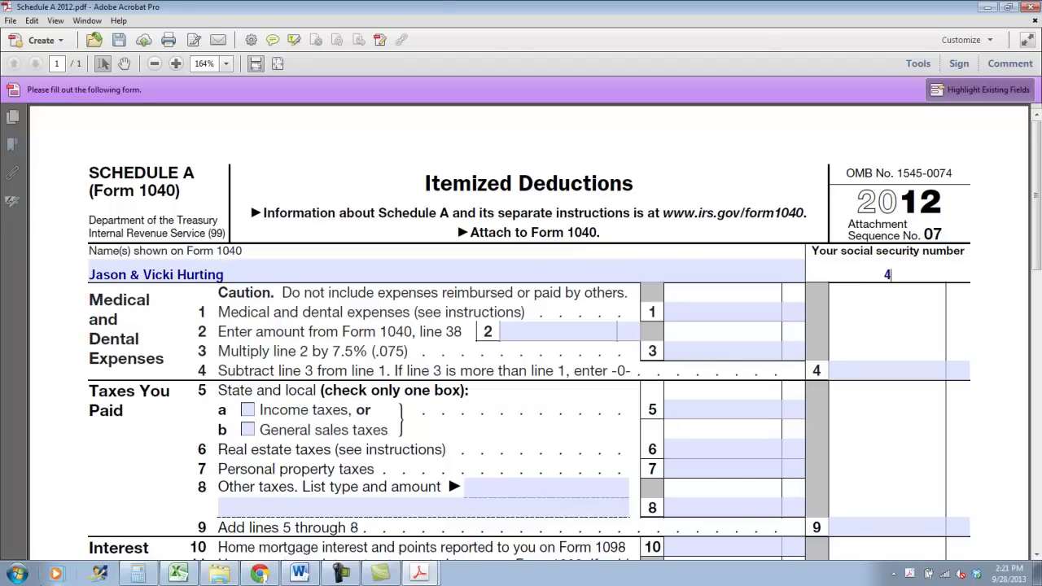
pyautogui.press('Tab')
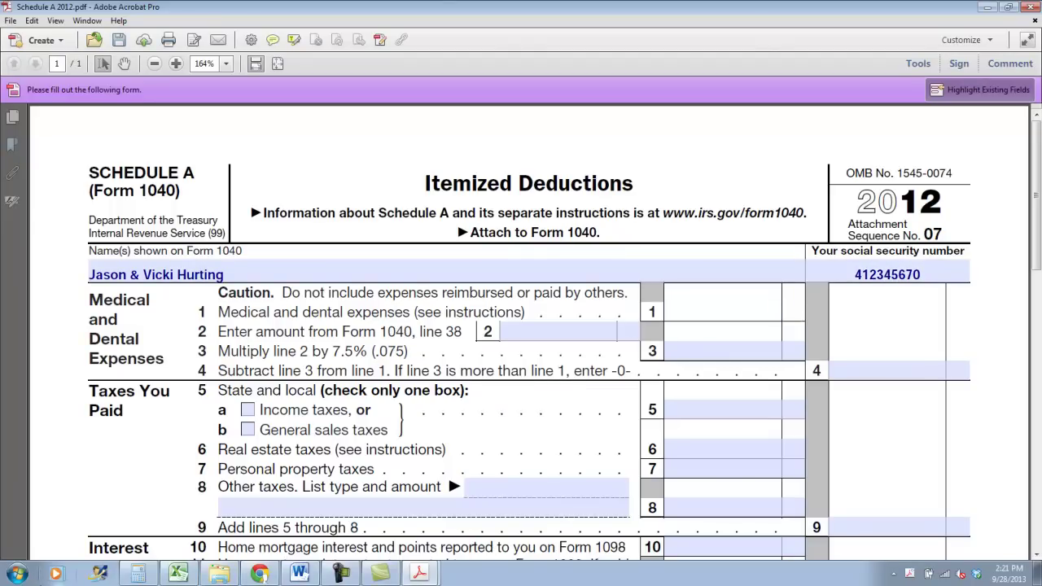
pyautogui.press('Tab')
pyautogui.press('Tab')
pyautogui.press('Tab')
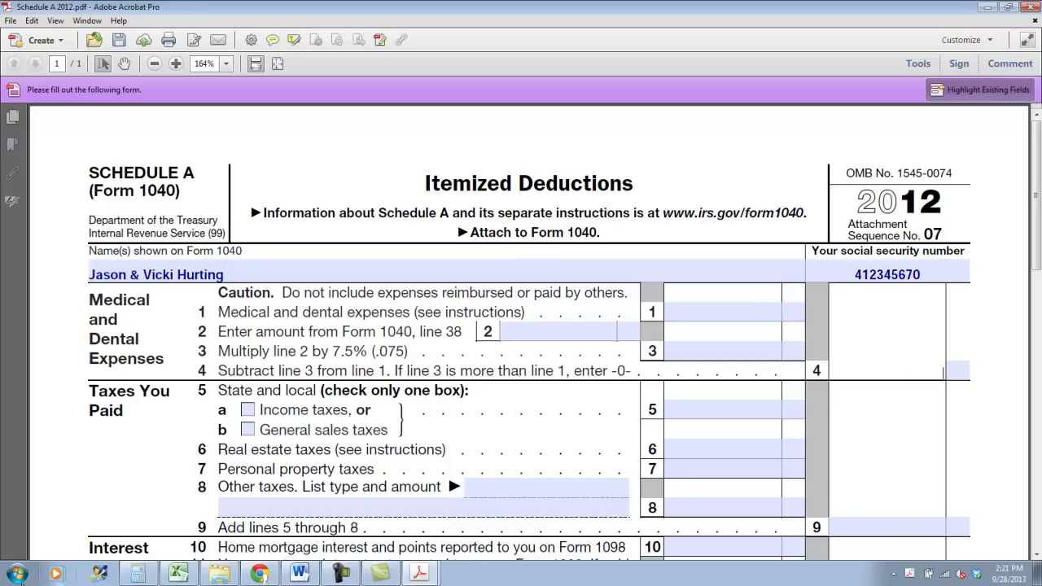
pyautogui.press('Tab')
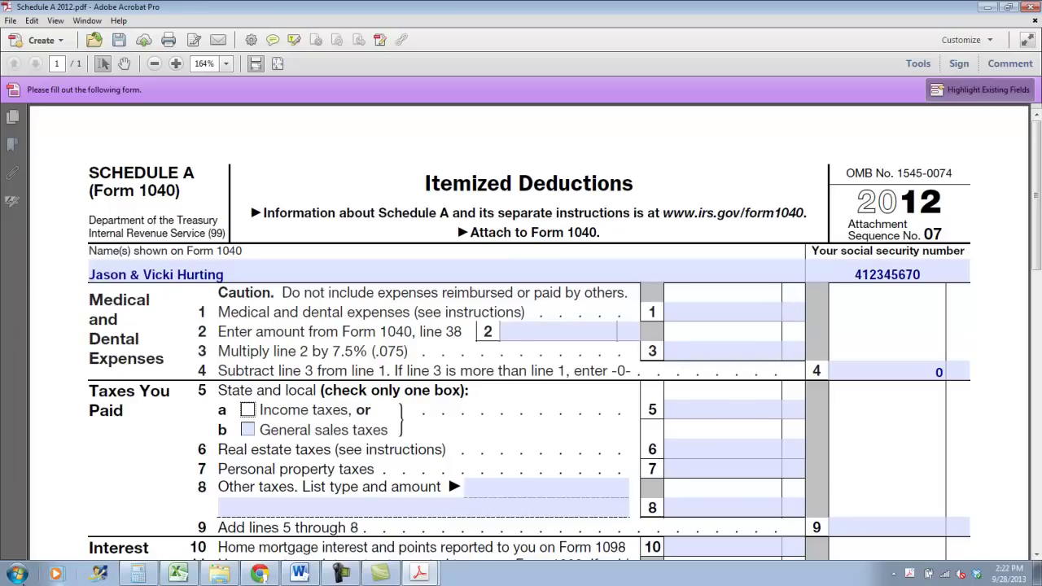
# Check income taxes on 5a and enter taxes paid 2,290, 2,100, 425, totalling 4,815 on line 9
pyautogui.click(248, 409)
pyautogui.click(759, 404)
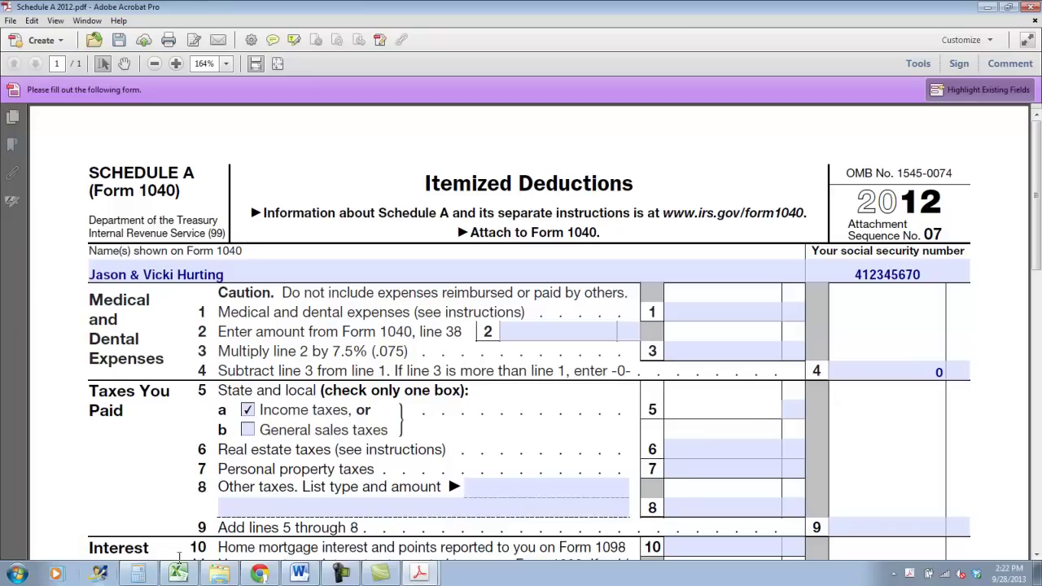
pyautogui.write('2,290')
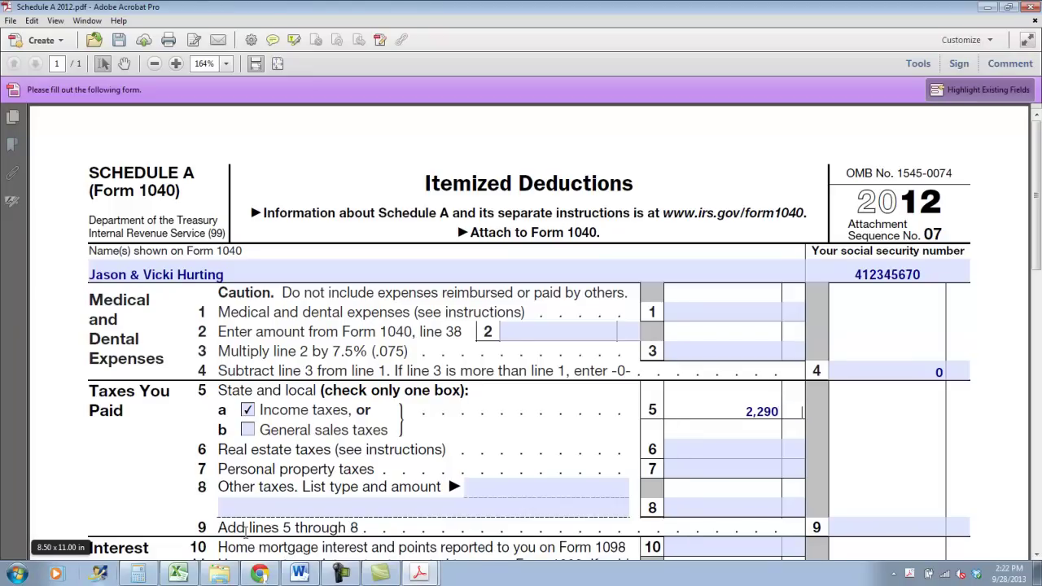
pyautogui.press('Tab')
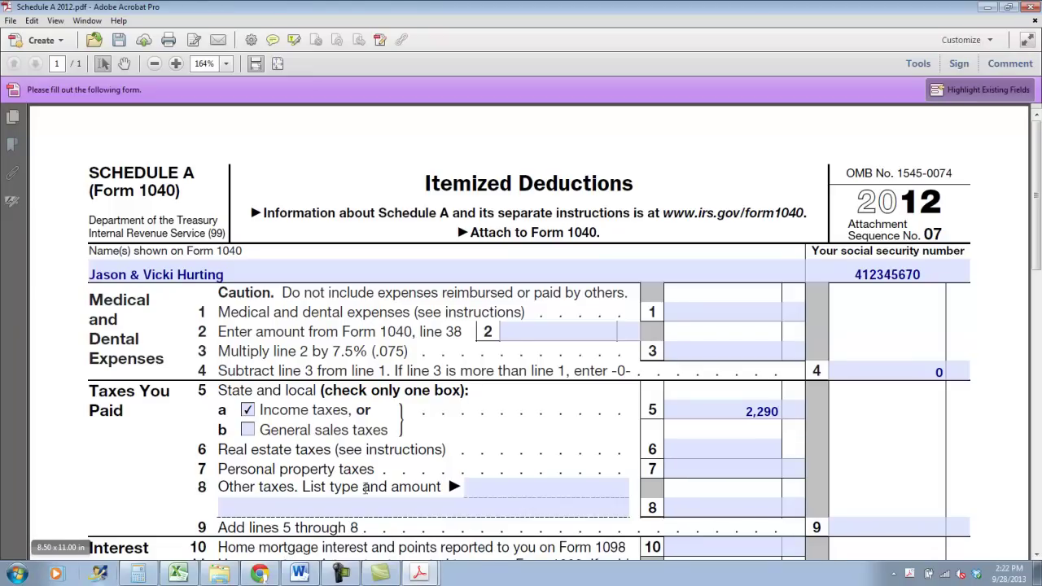
pyautogui.click(701, 445)
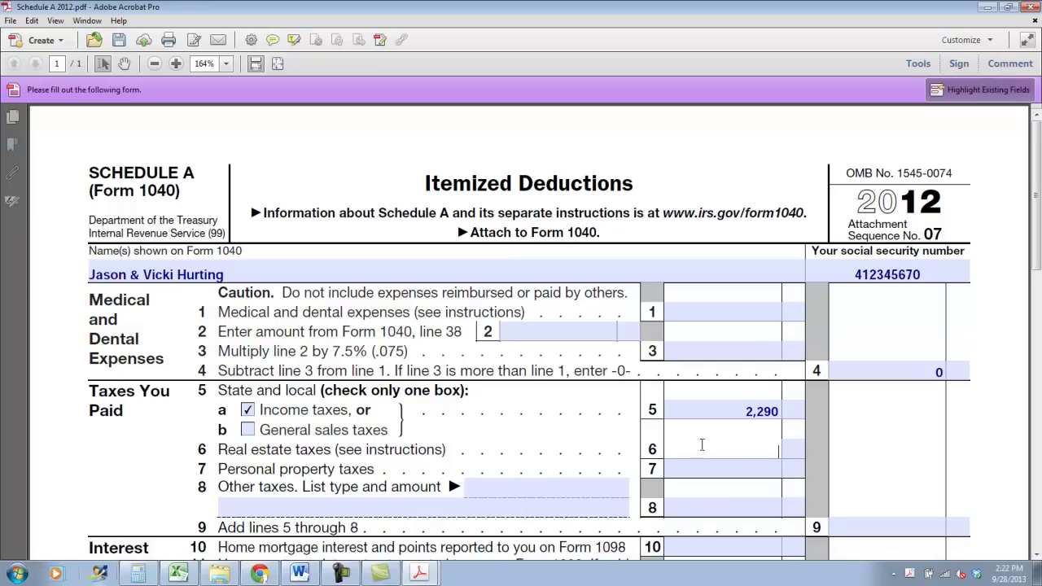
pyautogui.write('2,100')
pyautogui.press('Tab')
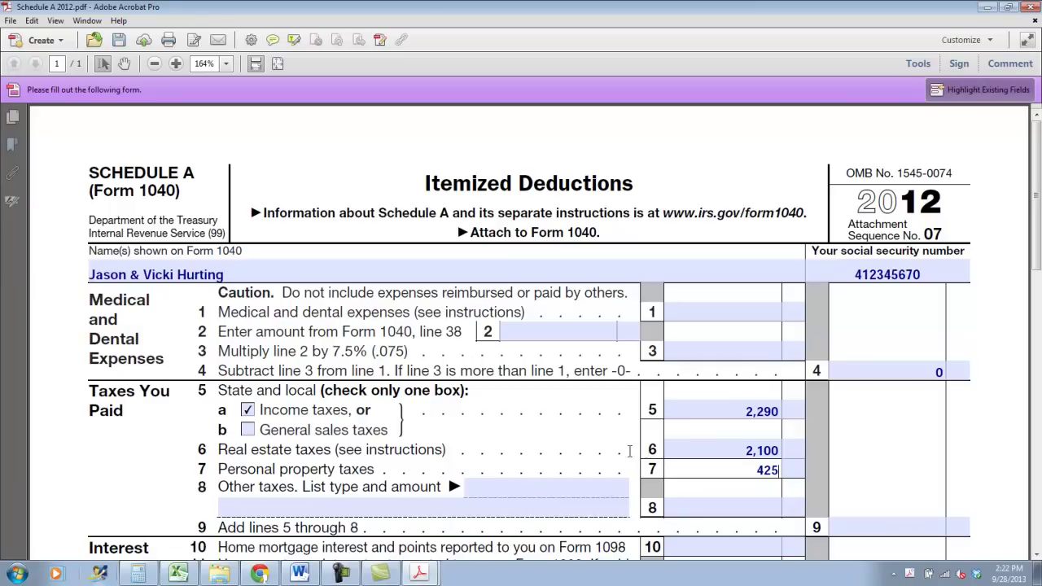
pyautogui.click(944, 528)
pyautogui.write('4,815')
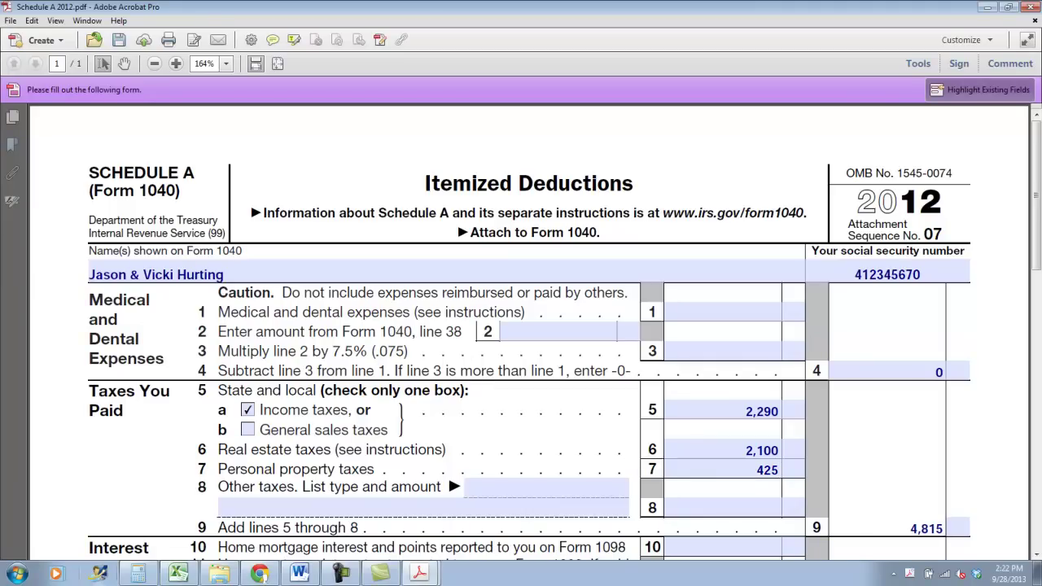
# Enter 8,300 mortgage interest on lines 10 and 15 and 2,400 gifts on lines 16 and 19
pyautogui.scroll(-6, 254, 397)
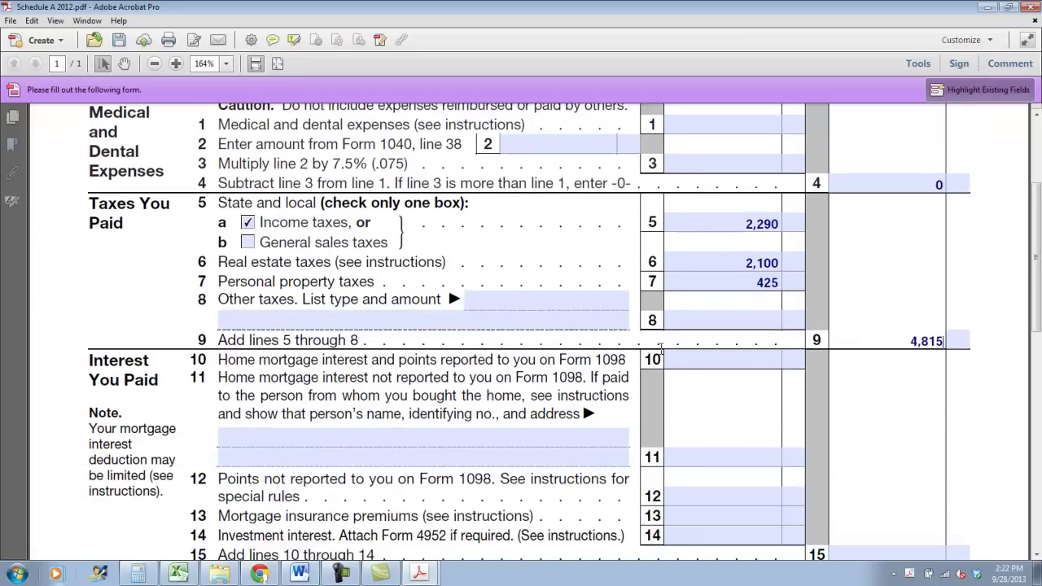
pyautogui.click(677, 358)
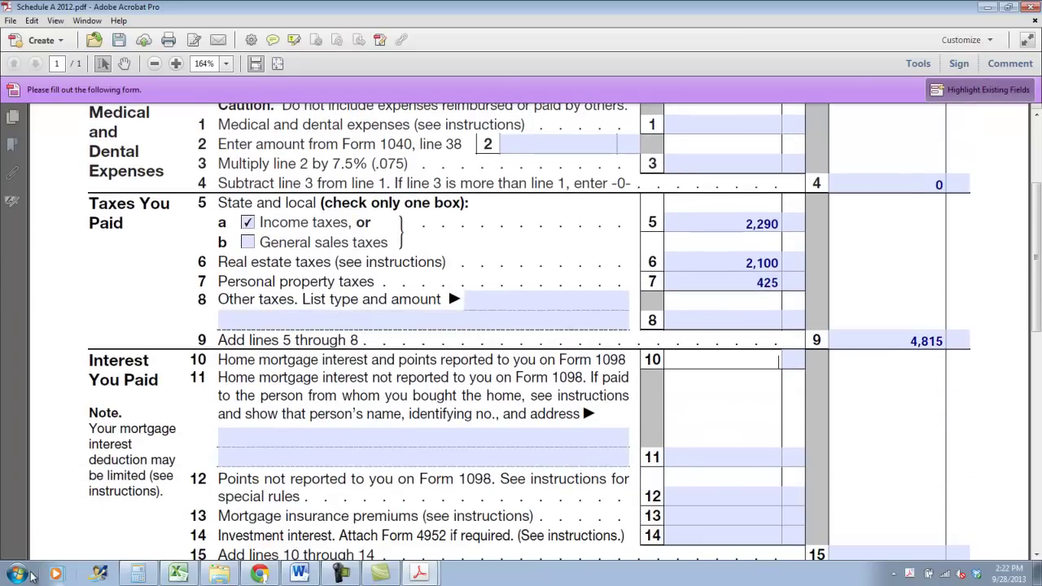
pyautogui.write('8,300')
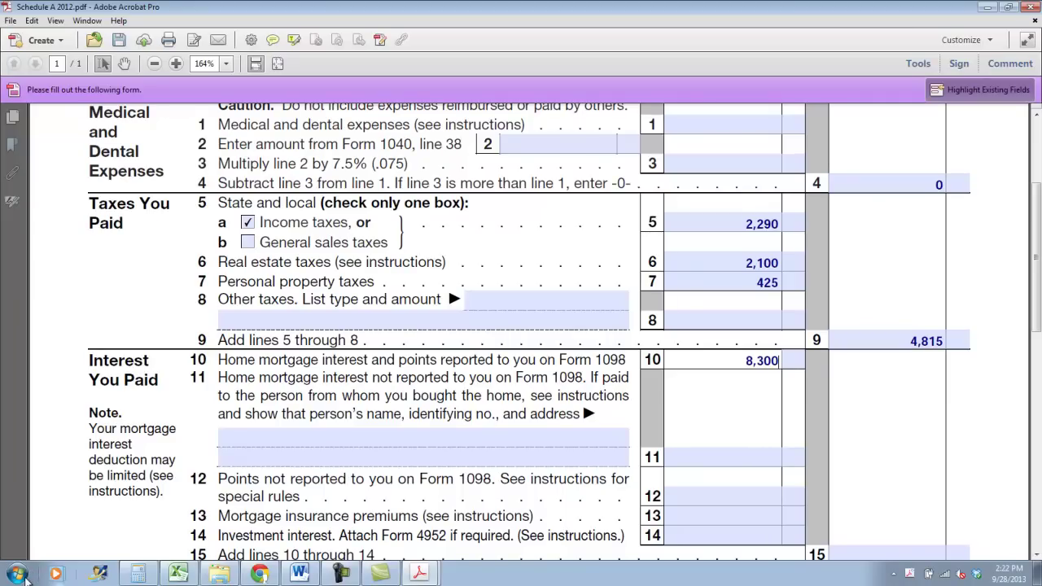
pyautogui.scroll(-3, 884, 460)
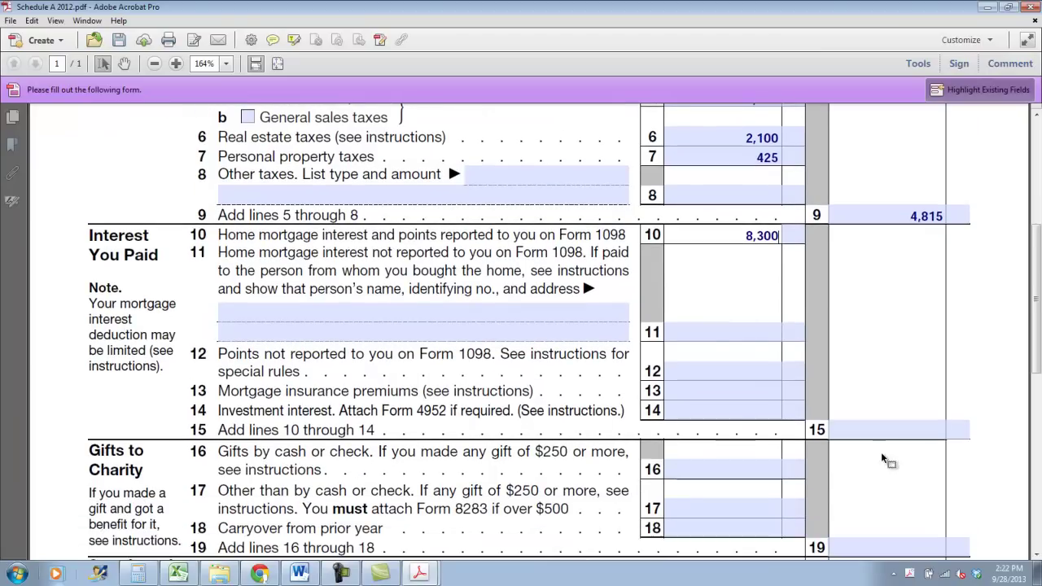
pyautogui.click(887, 430)
pyautogui.write('8,300')
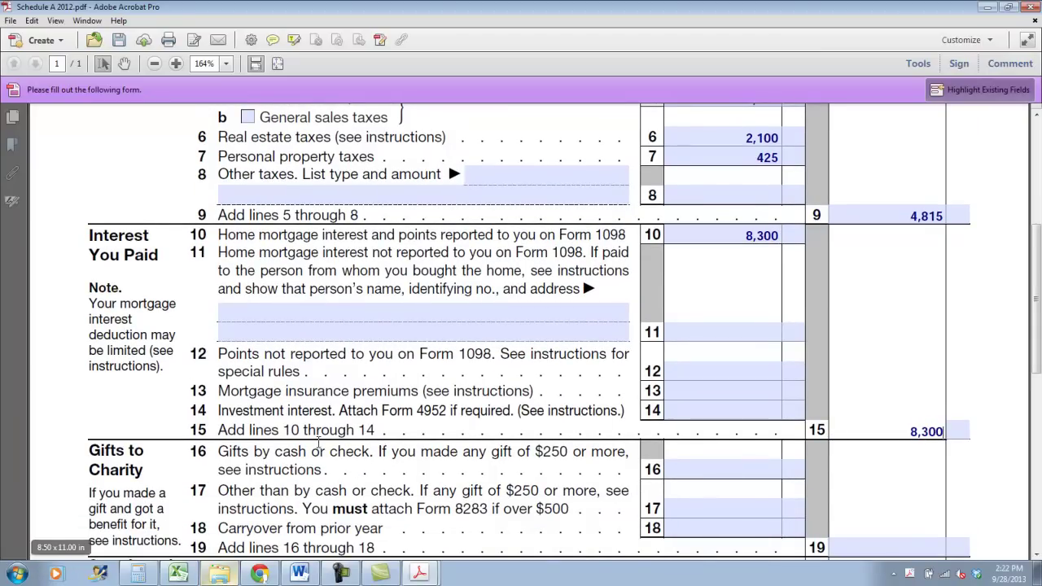
pyautogui.click(691, 465)
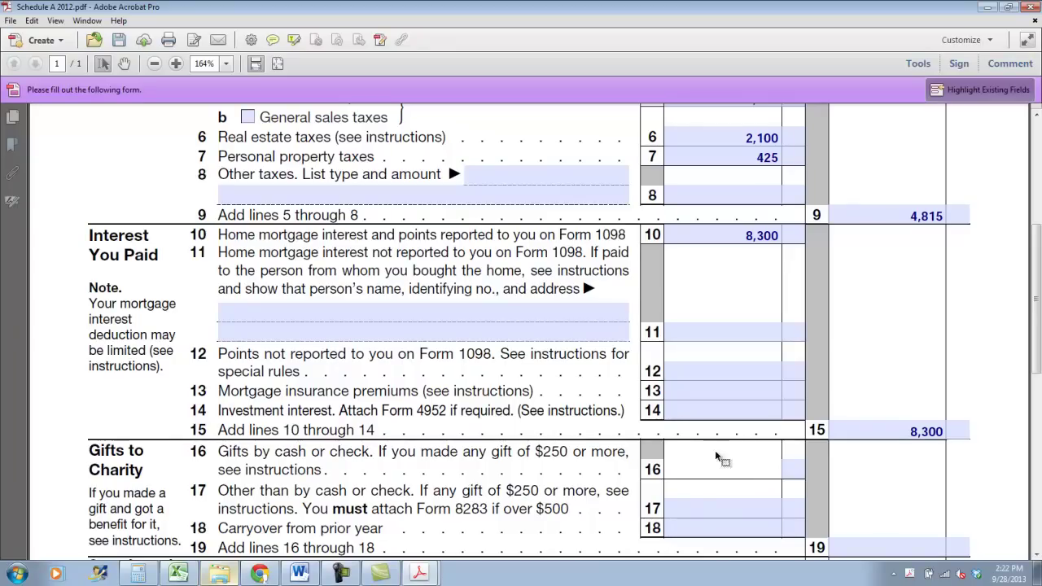
pyautogui.write('2,400')
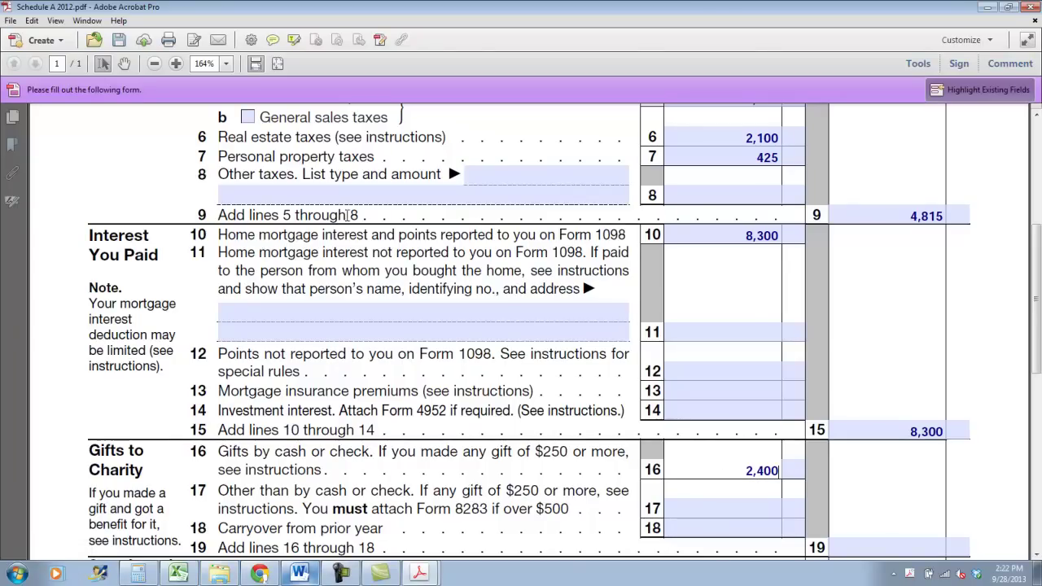
pyautogui.scroll(-4, 703, 446)
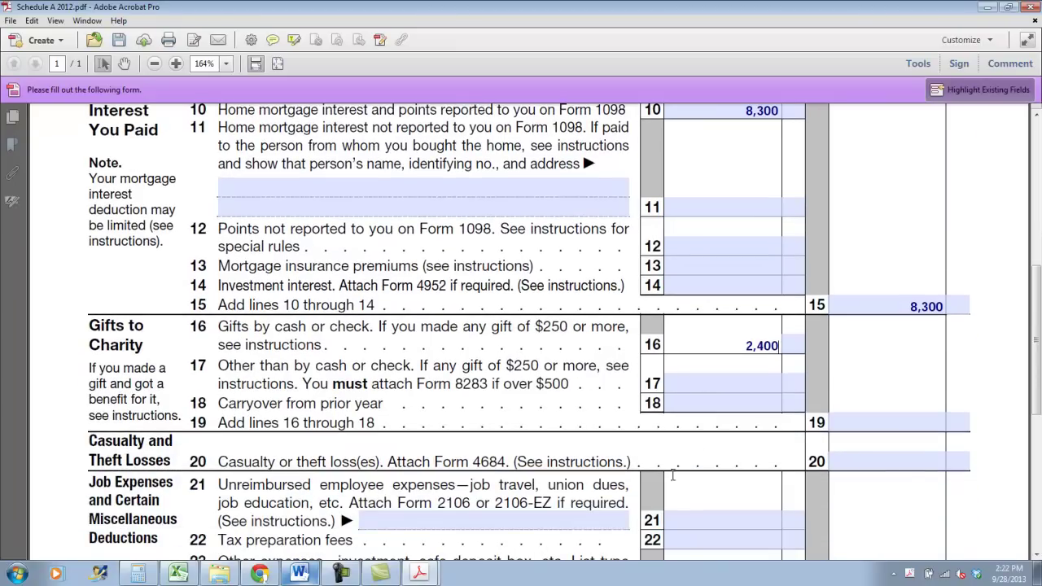
pyautogui.click(918, 416)
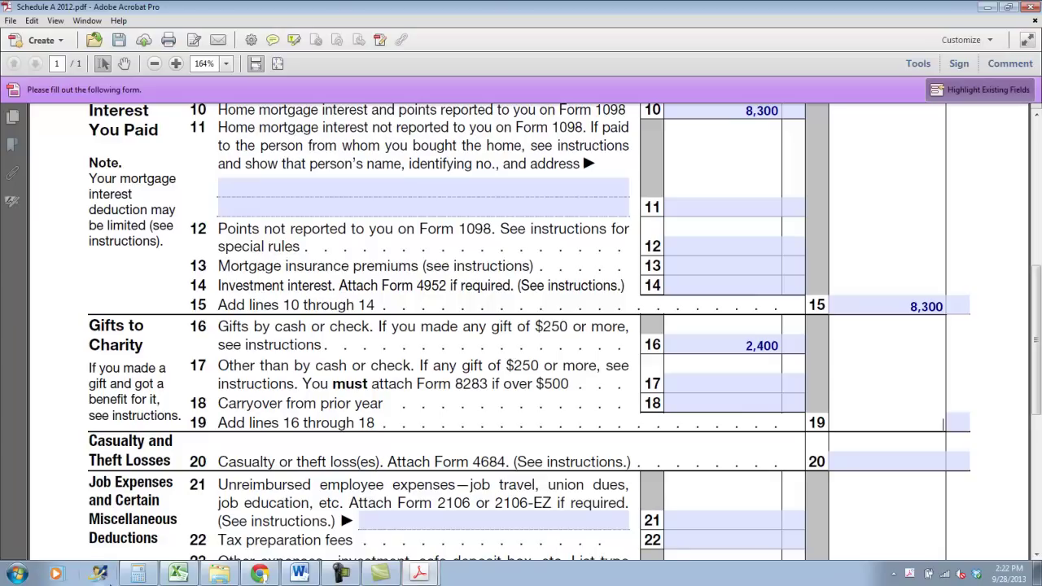
pyautogui.write('2,400')
pyautogui.click(894, 468)
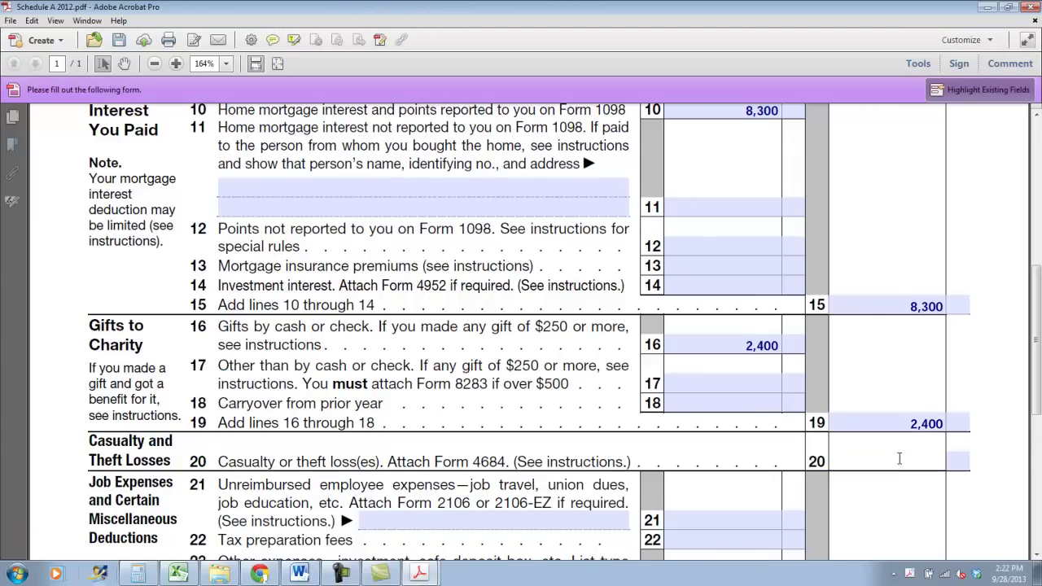
# Fill lines 20, 27 and 28 with 0 and line 29 with the 15,515 itemized total
pyautogui.write('0')
pyautogui.scroll(-5, 895, 459)
pyautogui.click(890, 432)
pyautogui.write('0')
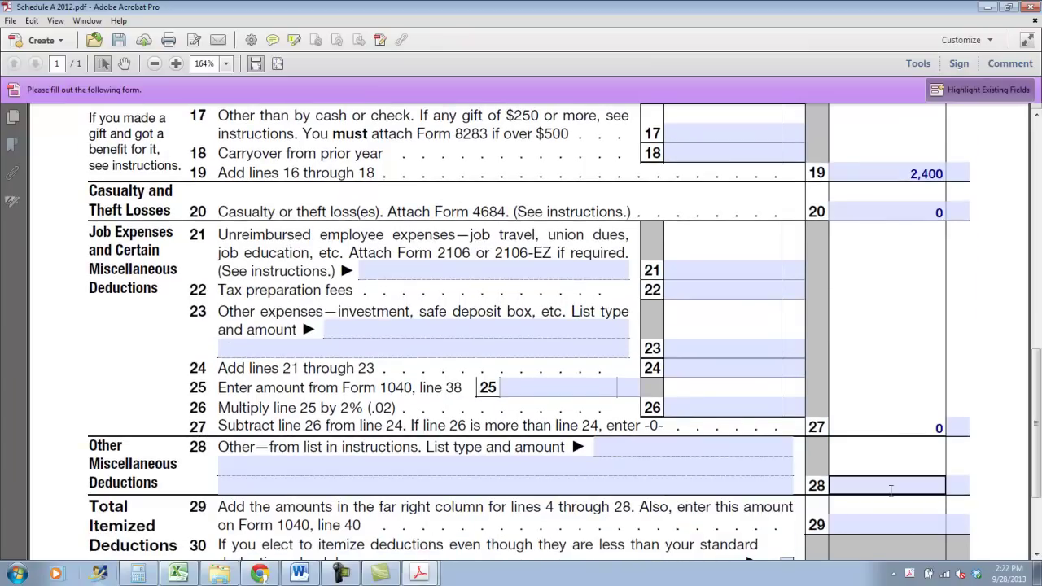
pyautogui.click(890, 487)
pyautogui.write('0')
pyautogui.click(944, 526)
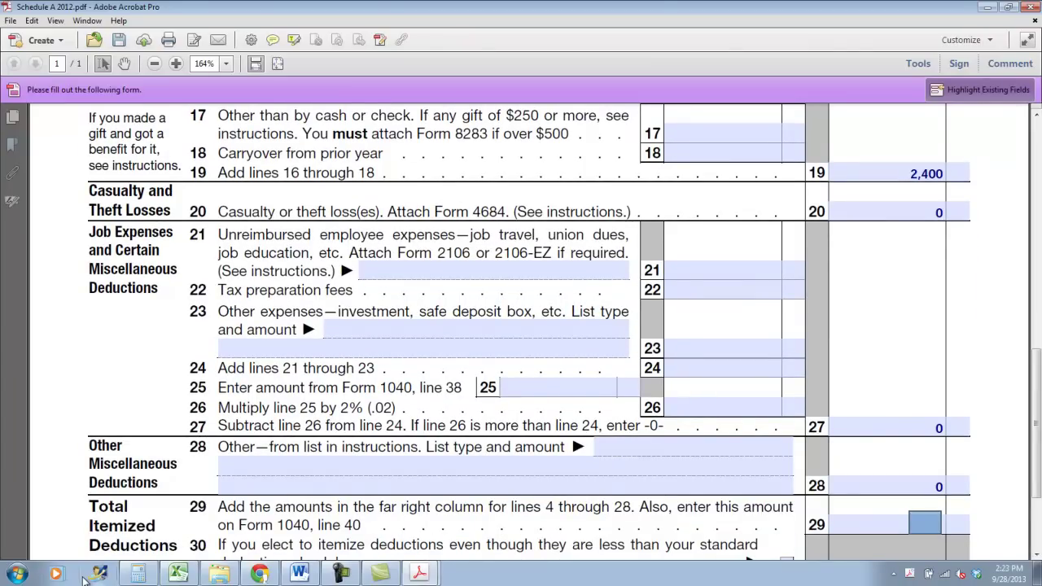
pyautogui.click(928, 485)
pyautogui.click(923, 528)
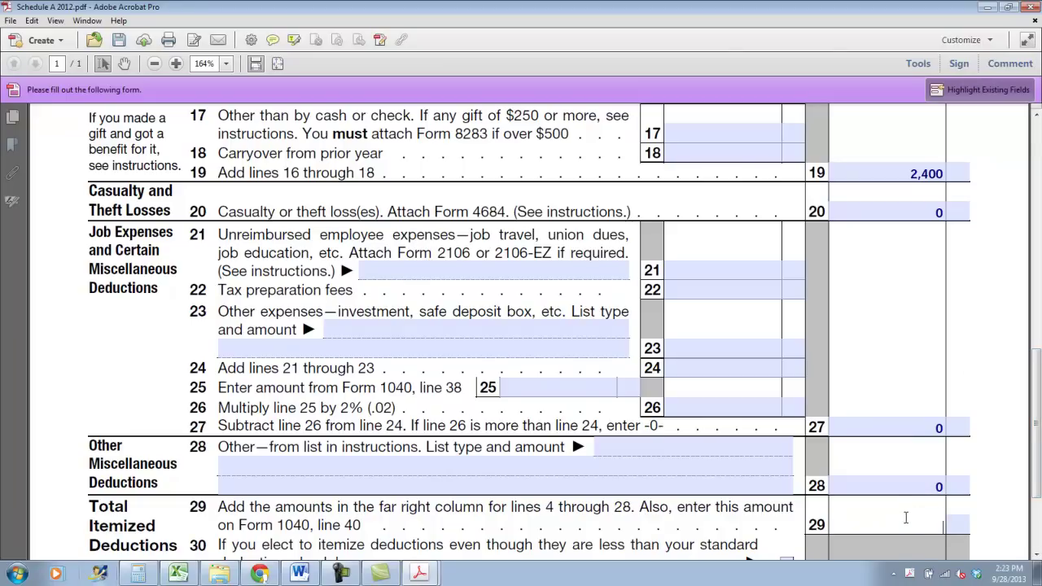
pyautogui.write('15,515')
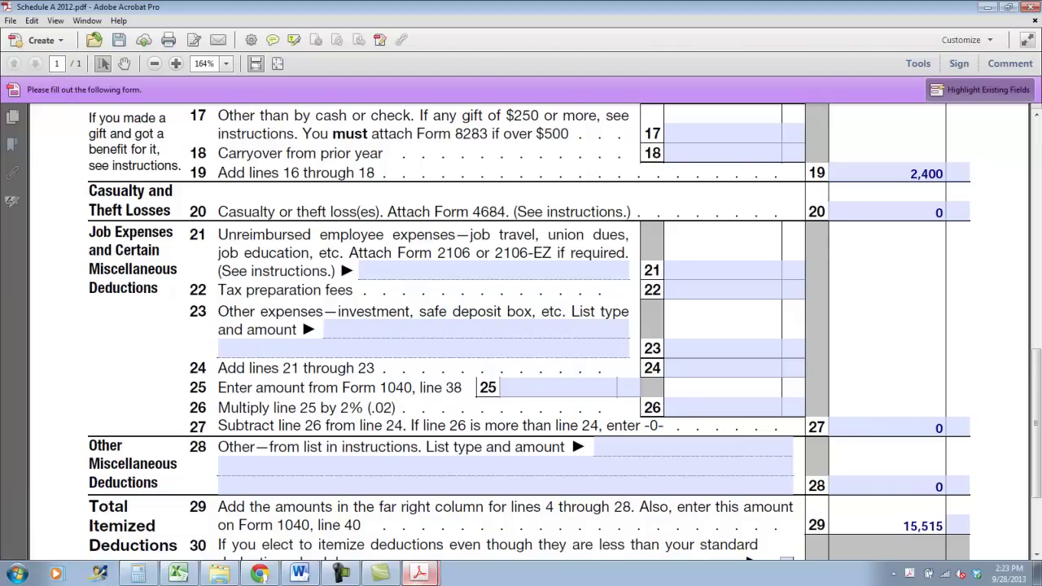
# Save Schedule A into Personal Taxes Fall 13 > Ch 6 as 'CH 6 Tax Return 3 Schedule A'
pyautogui.click(11, 20)
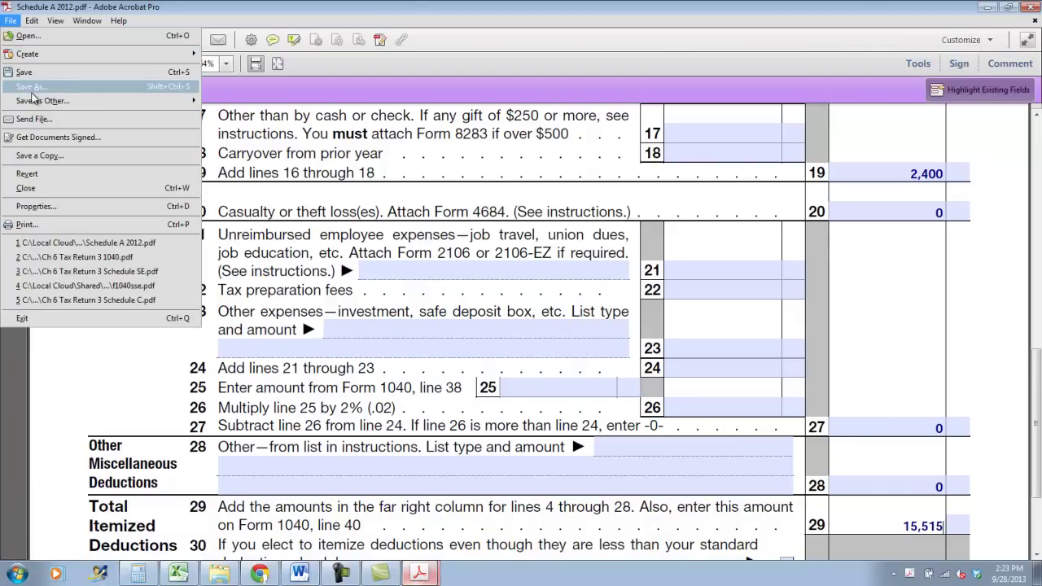
pyautogui.click(31, 88)
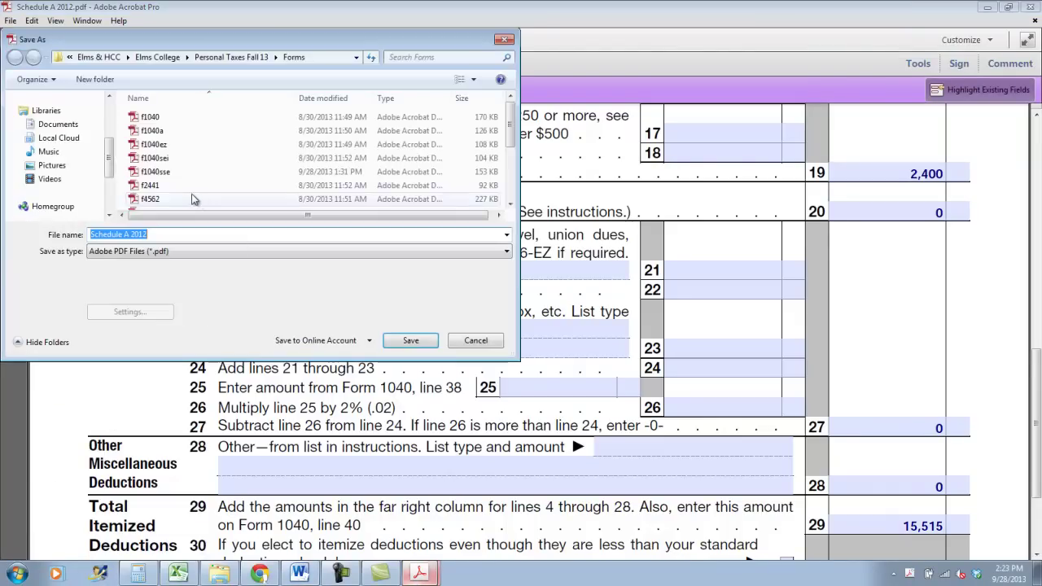
pyautogui.click(200, 58)
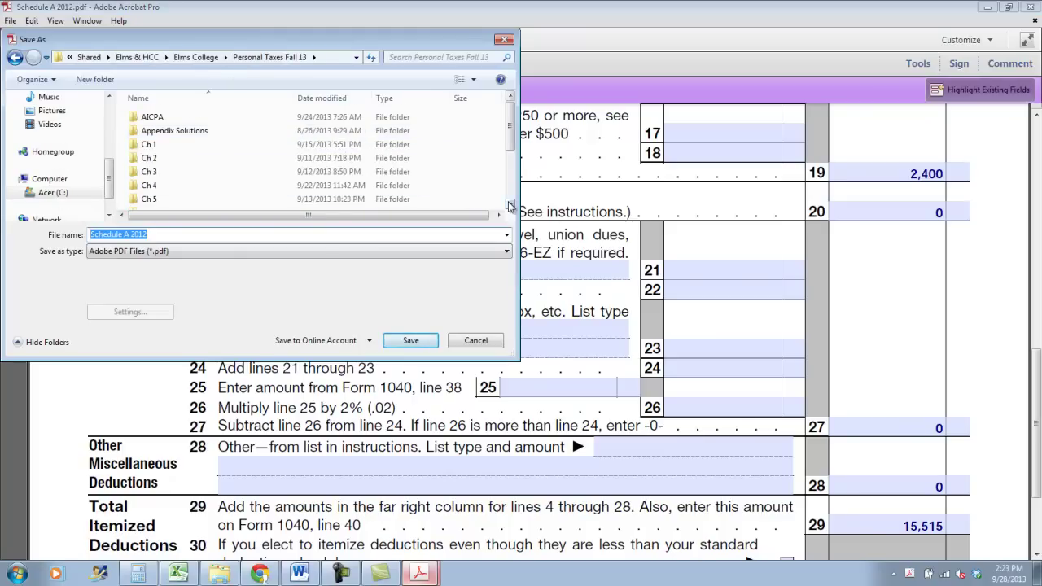
pyautogui.doubleClick(270, 203)
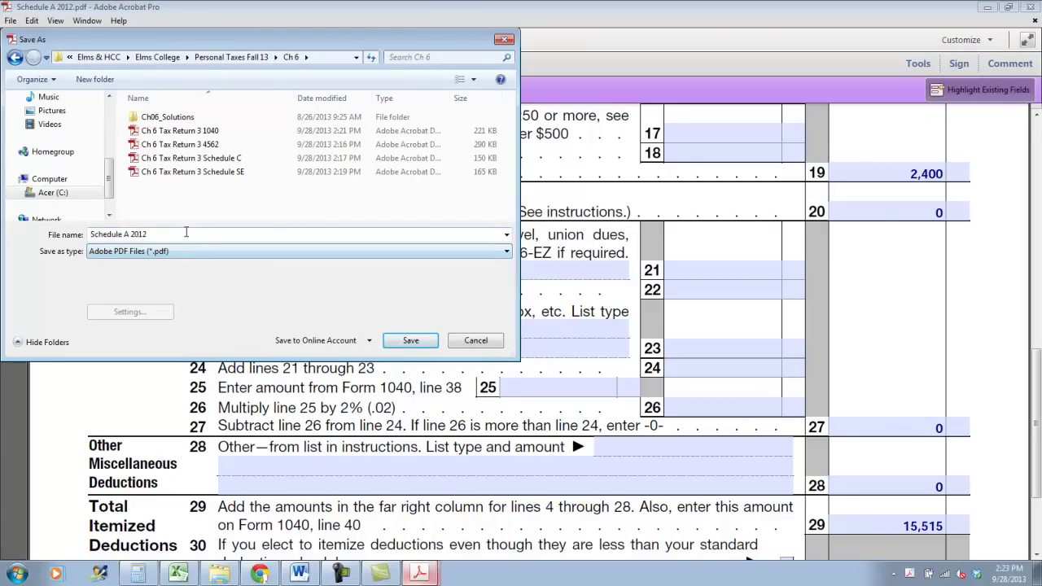
pyautogui.write('CH')
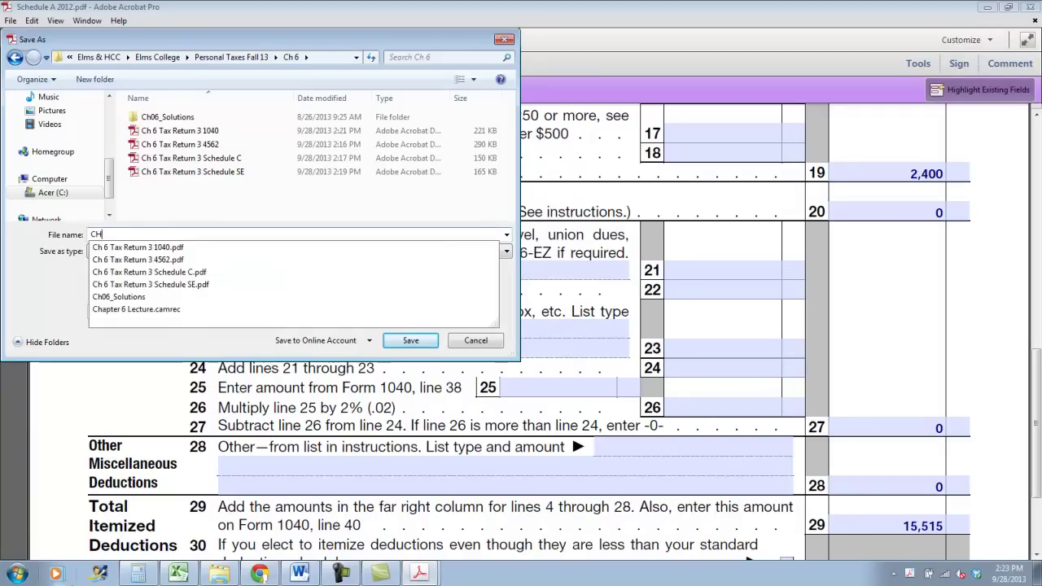
pyautogui.write(' 6 ')
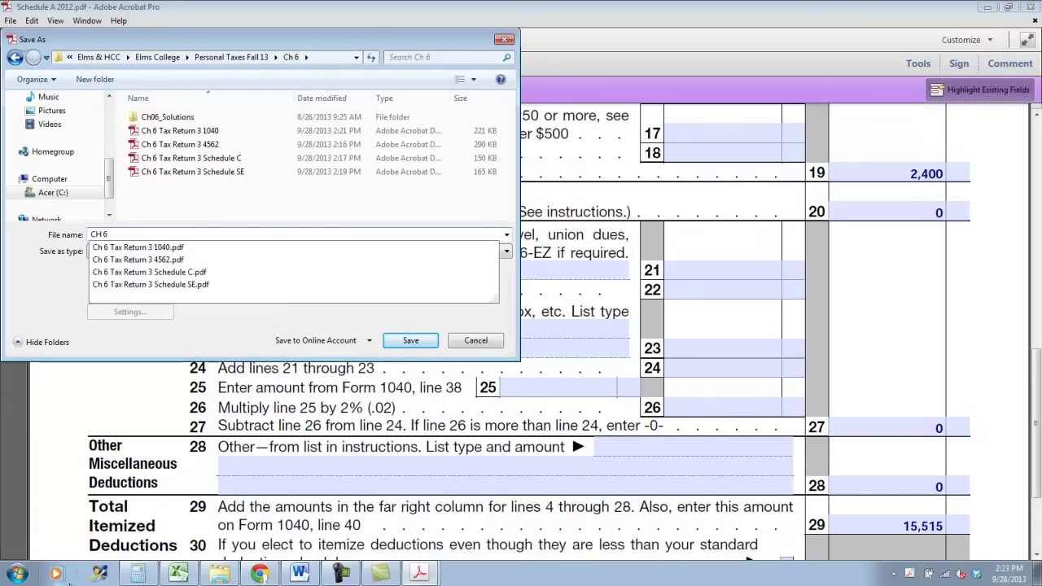
pyautogui.write('Tax Return 3 Schdu')
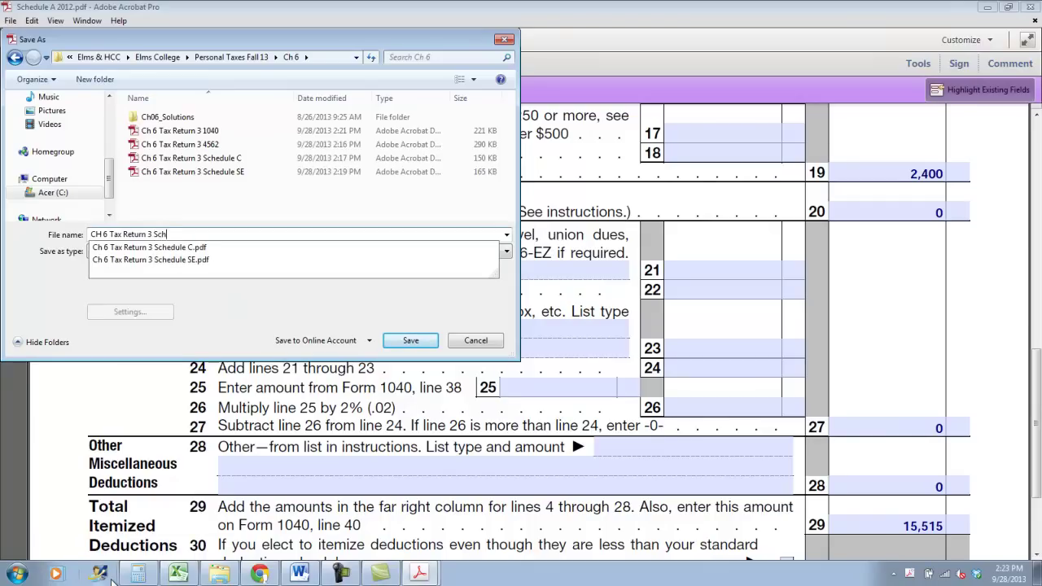
pyautogui.press('BackSpace')
pyautogui.press('BackSpace')
pyautogui.write('edule A')
pyautogui.press('Return')
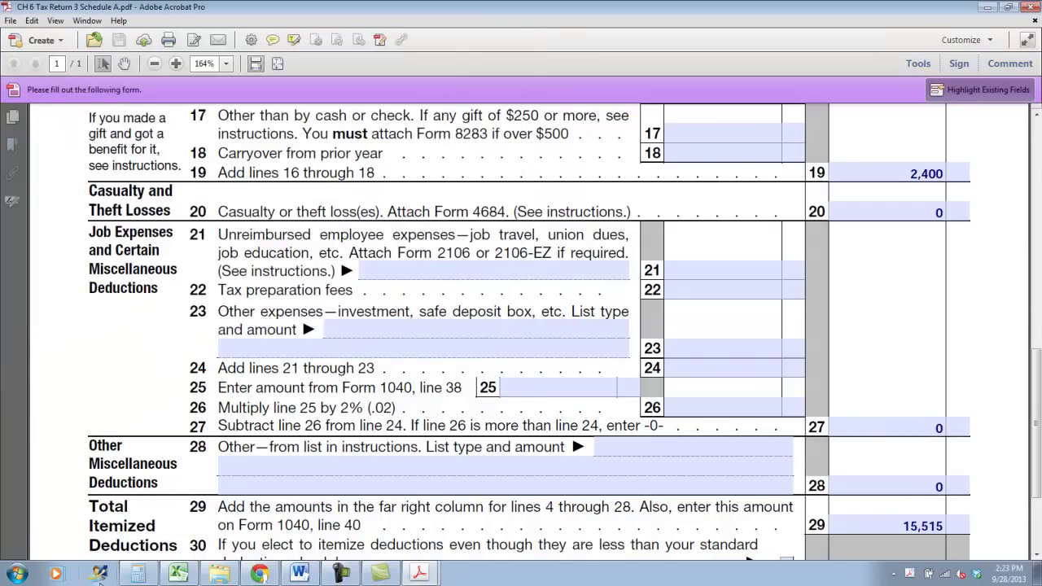
# Switch to Ch 6 Tax Return 3 1040.pdf and put 15,515 itemized deductions on line 40
pyautogui.scroll(-1, 302, 317)
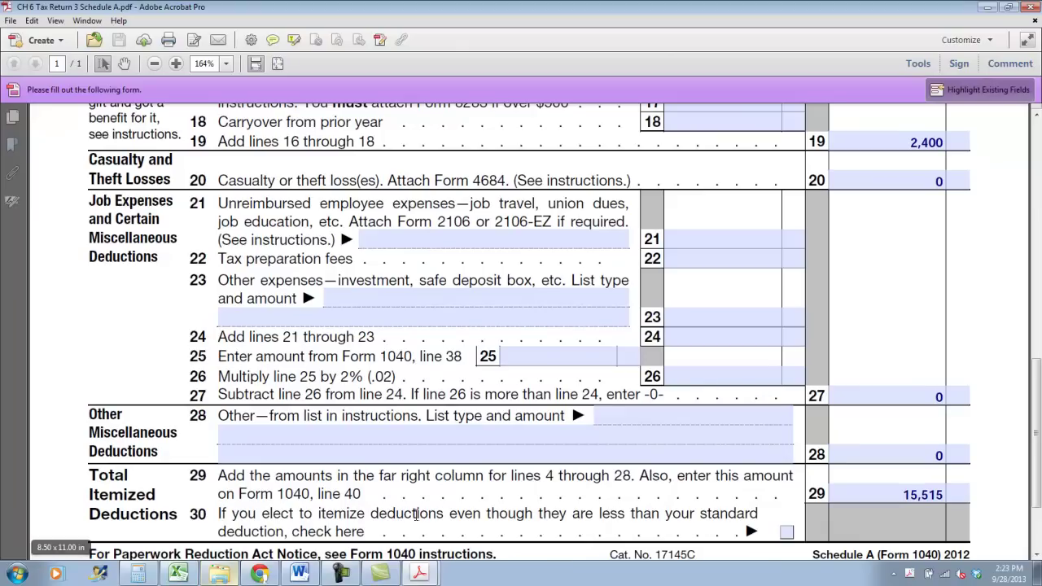
pyautogui.click(419, 573)
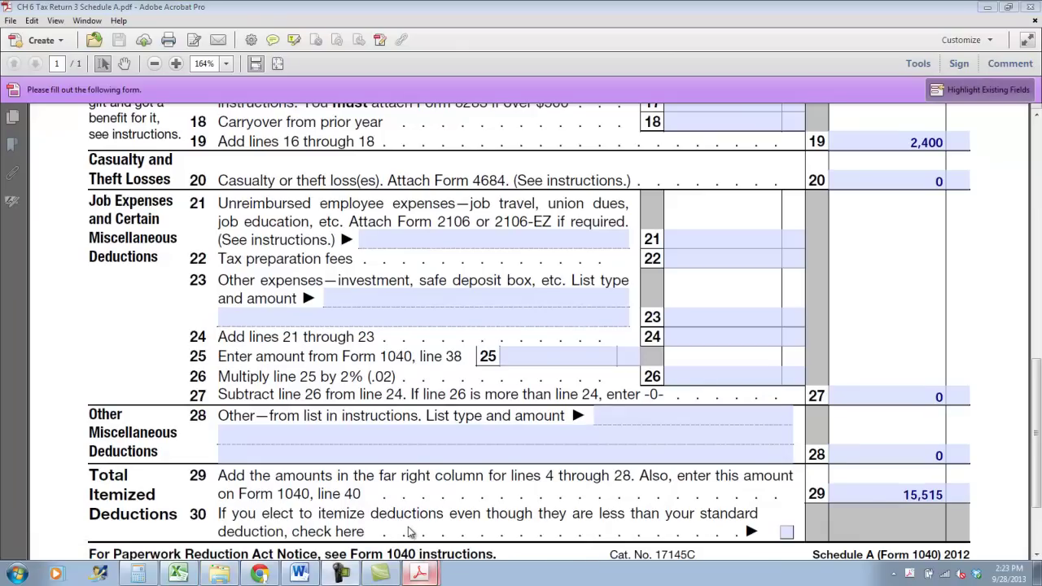
pyautogui.click(413, 534)
pyautogui.click(896, 270)
pyautogui.write('15,515')
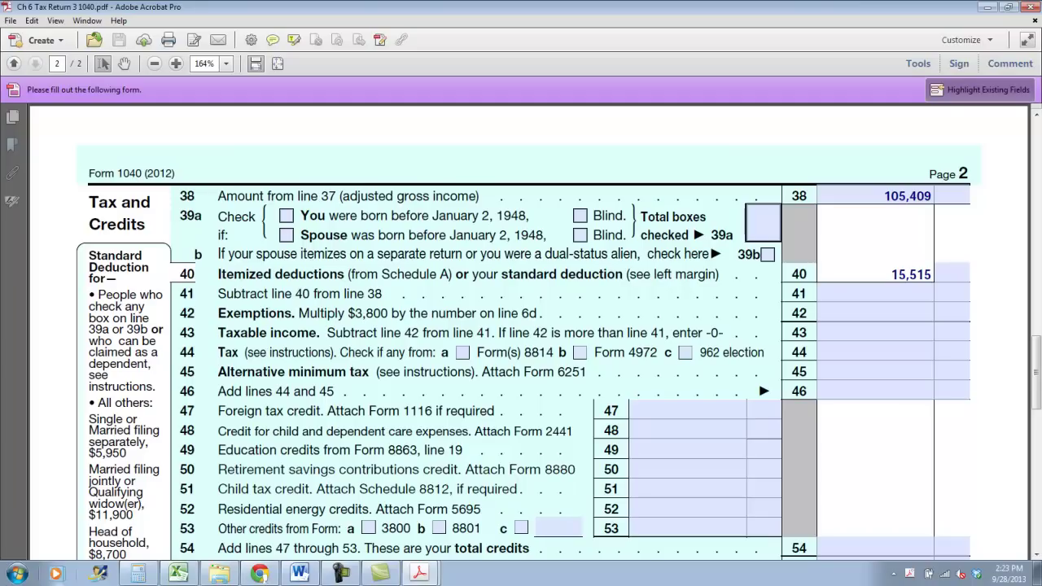
# Enter 89,894, 15,200 and 74,694 on lines 41–43, then open Tax Tables 2012.pdf
pyautogui.click(875, 292)
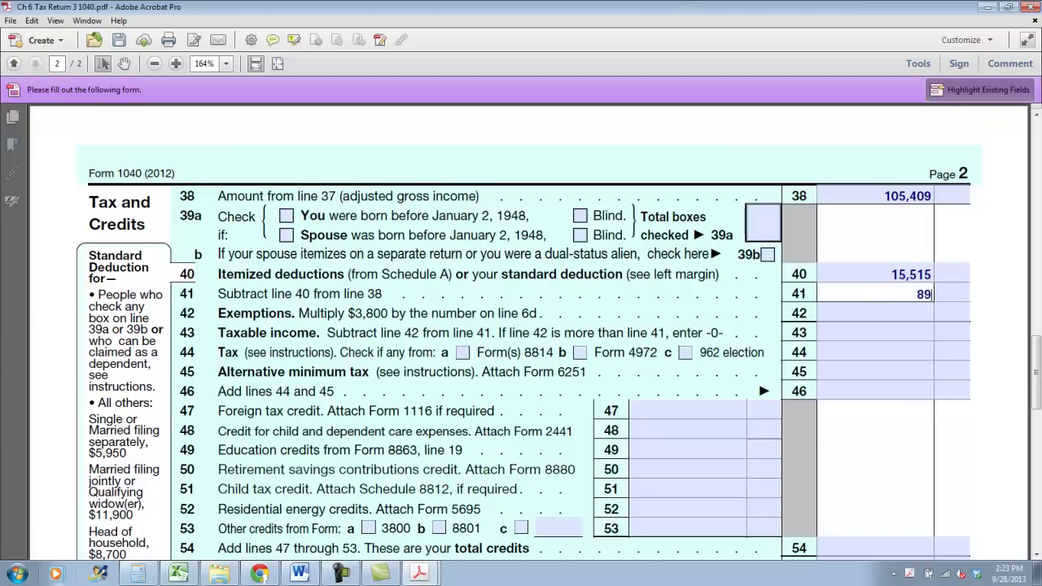
pyautogui.write('89,894')
pyautogui.click(874, 313)
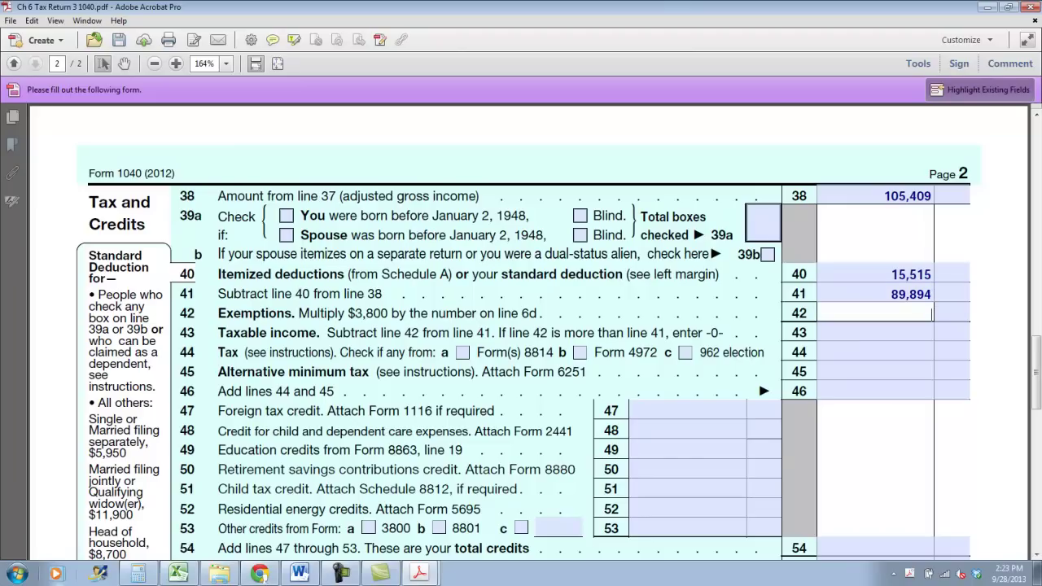
pyautogui.write('15,200')
pyautogui.click(952, 313)
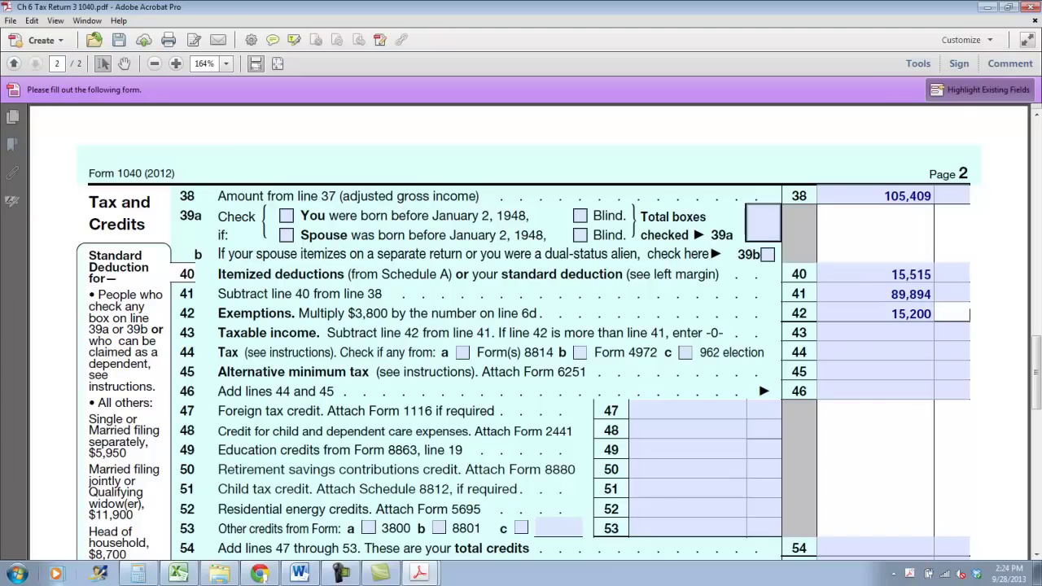
pyautogui.click(874, 332)
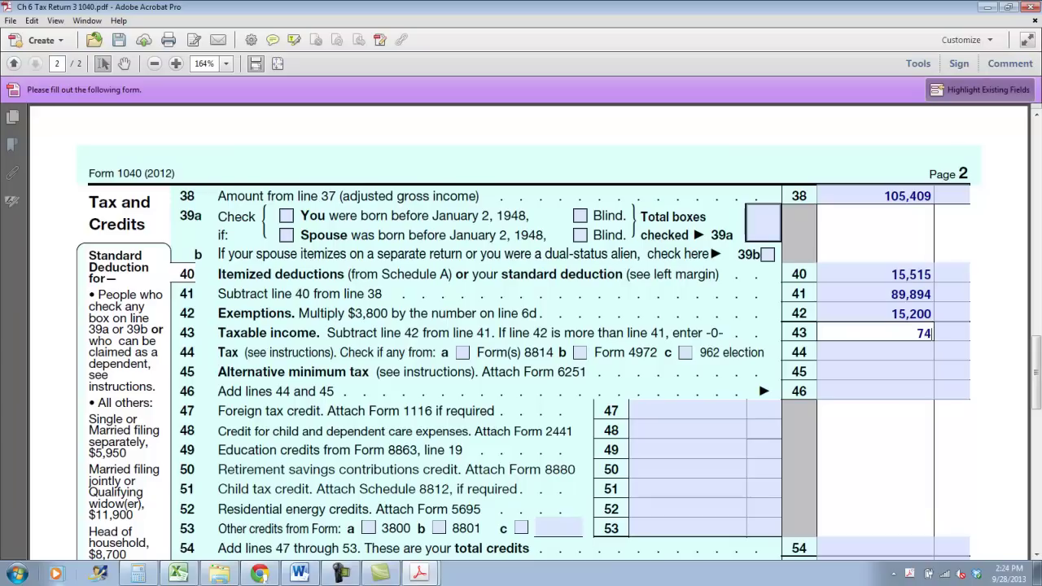
pyautogui.write('74,694')
pyautogui.press('Tab')
pyautogui.press('Tab')
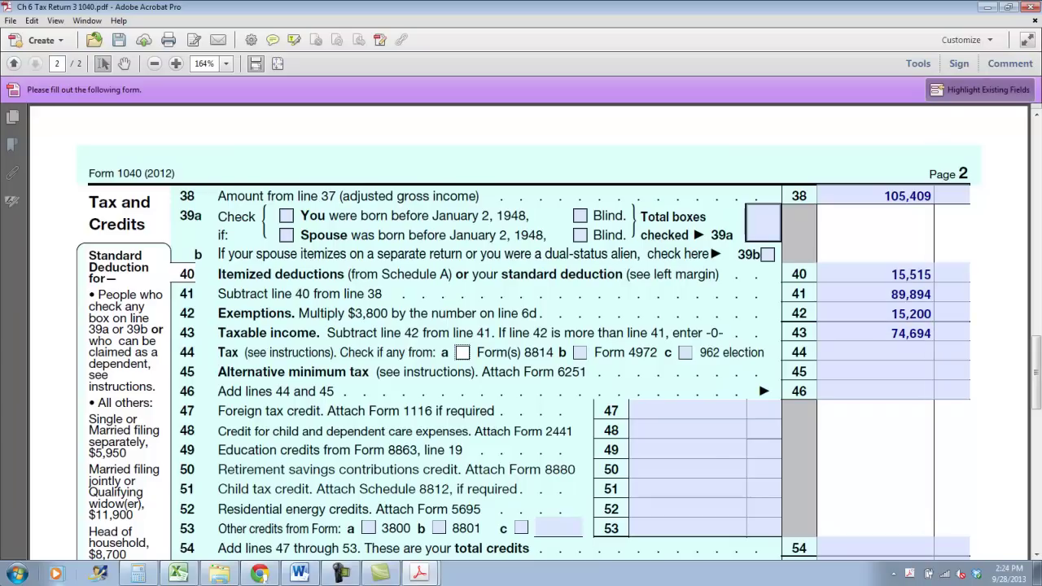
pyautogui.click(215, 575)
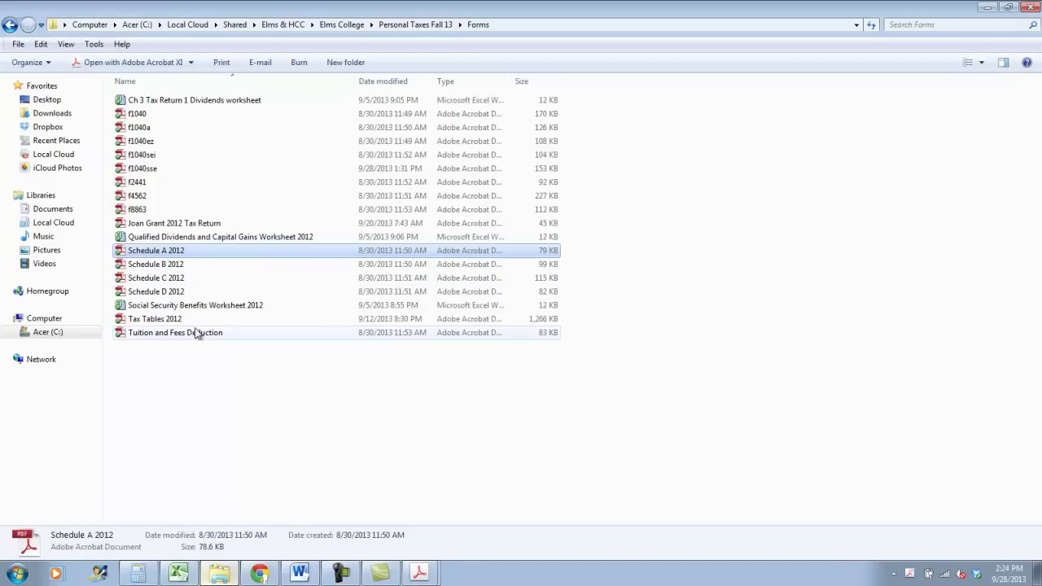
pyautogui.doubleClick(196, 319)
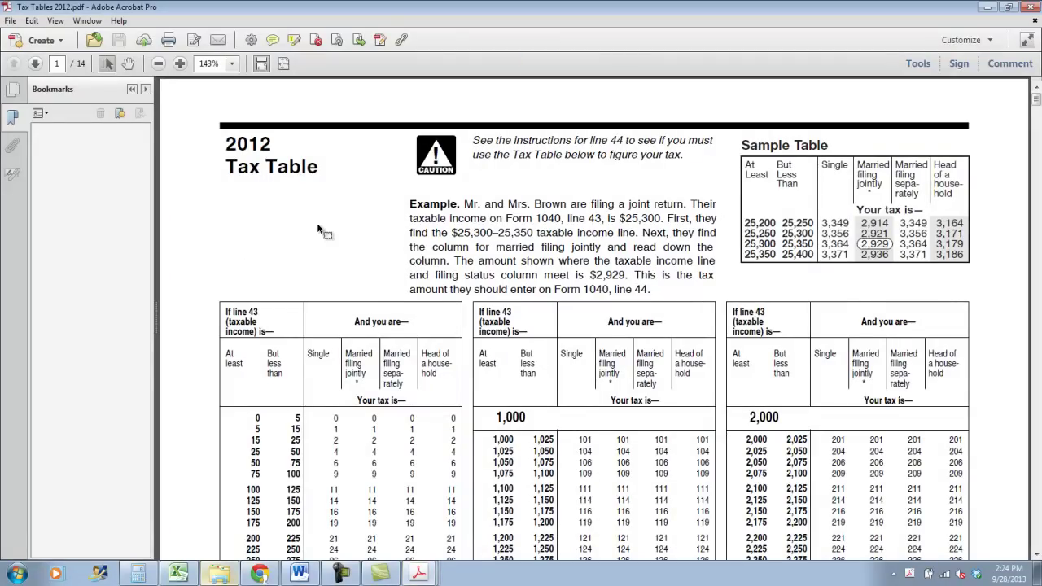
# Mark the 10,729 married-filing-jointly tax in the 74,650–74,700 tax table row, then return to Form 1040
pyautogui.scroll(-4, 756, 143)
pyautogui.scroll(-20, 755, 143)
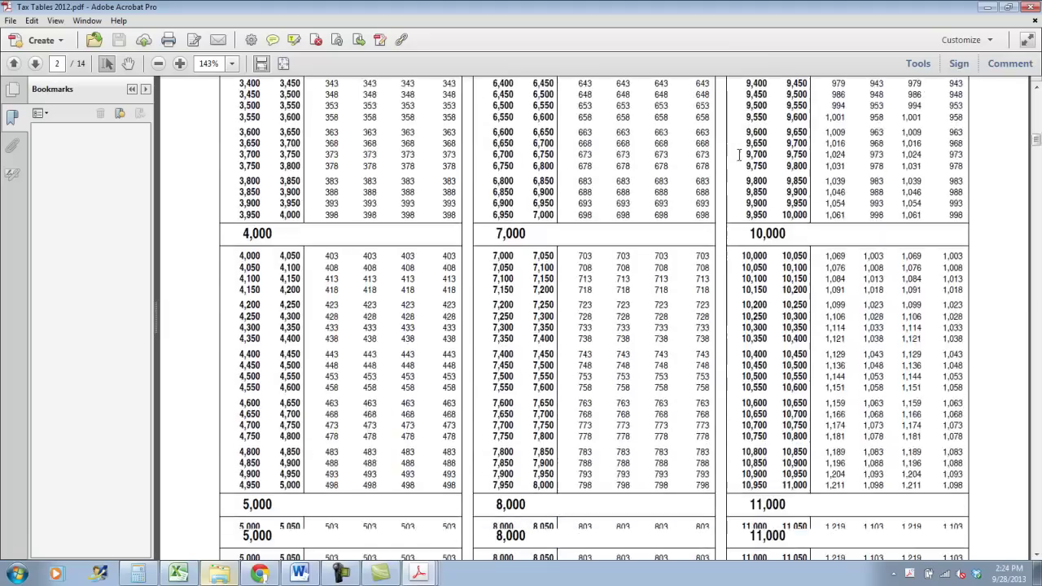
pyautogui.scroll(-20, 1039, 526)
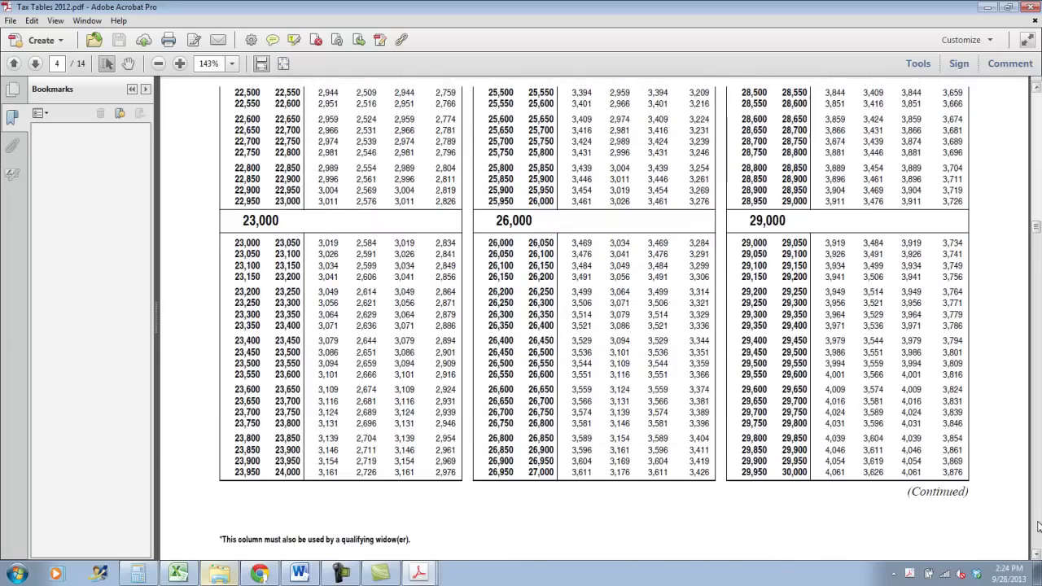
pyautogui.scroll(-20, 1034, 532)
pyautogui.scroll(-20, 1034, 532)
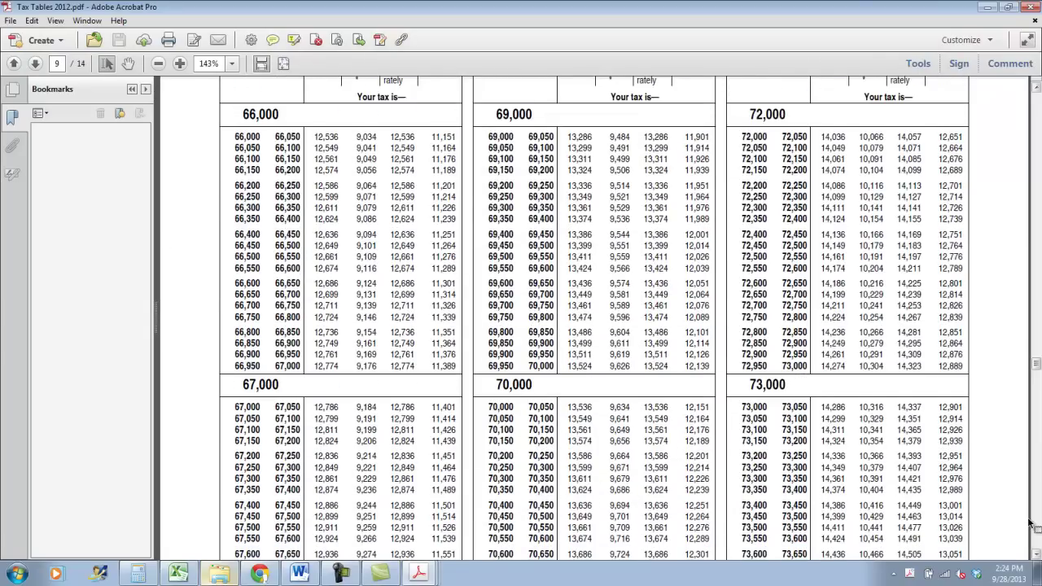
pyautogui.scroll(-5, 1026, 519)
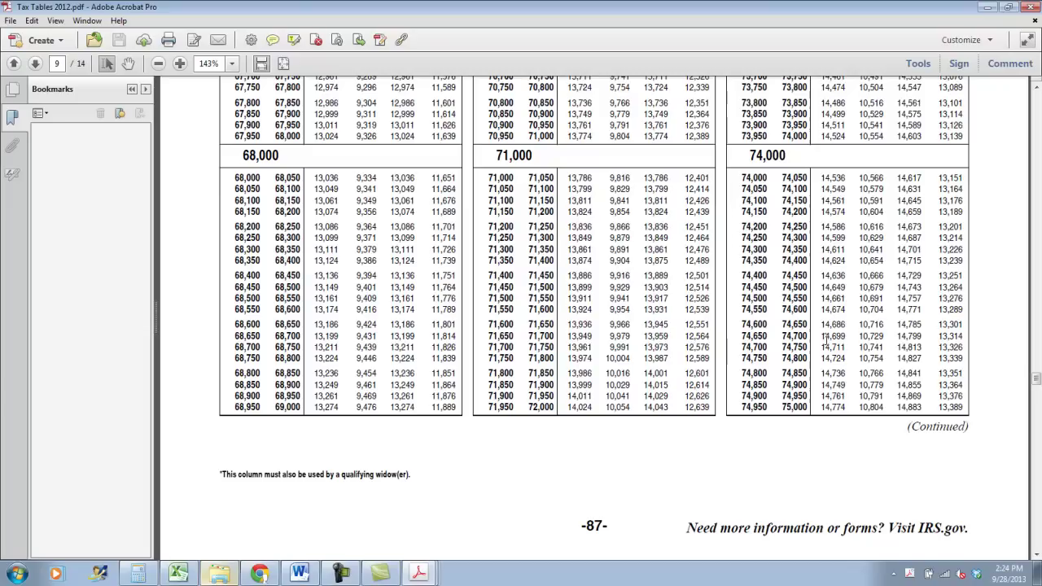
pyautogui.moveTo(886, 342); pyautogui.dragTo(862, 328)
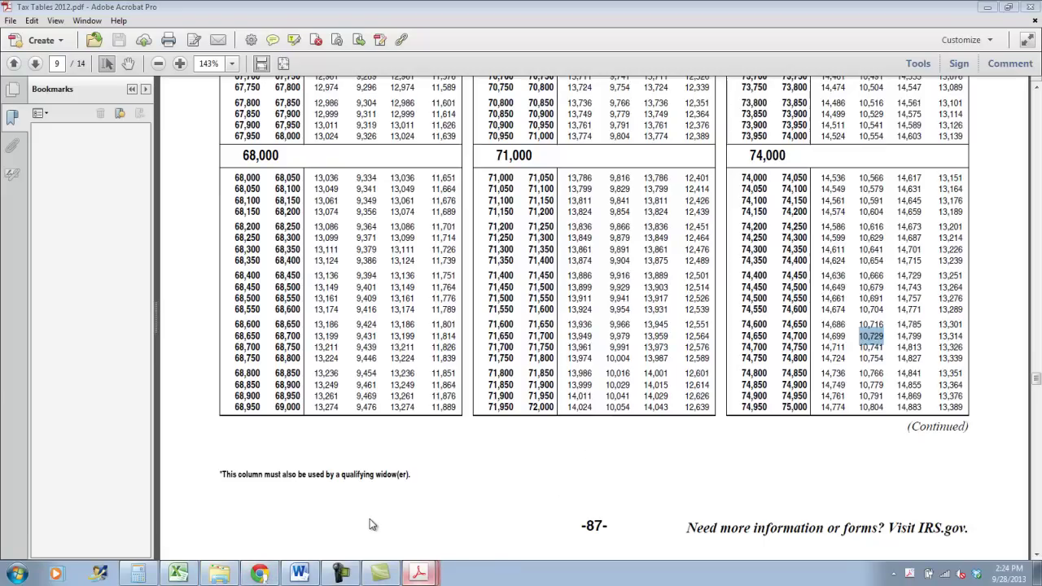
pyautogui.hotkey('ctrl', 'Tab')
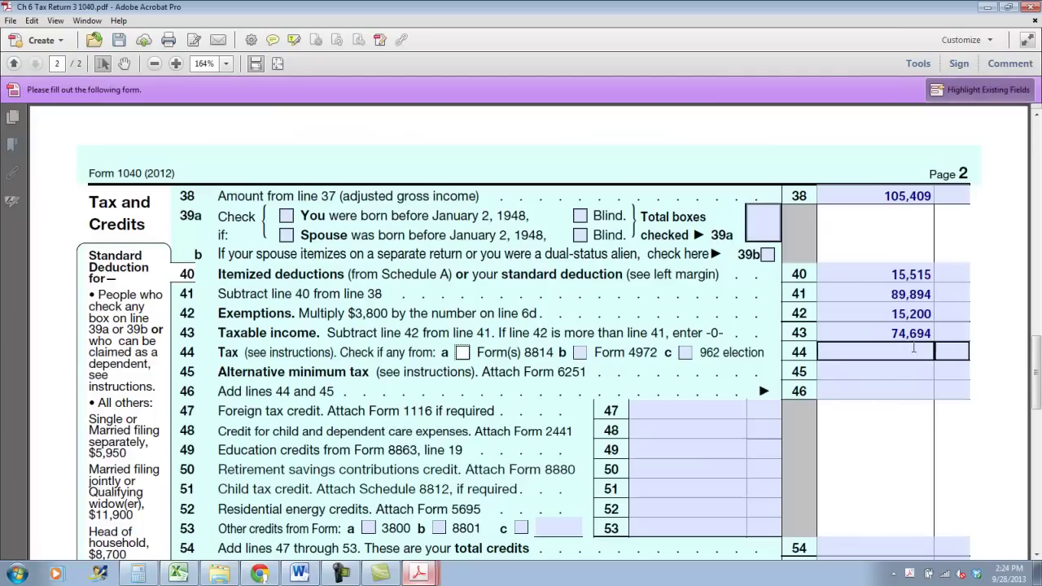
# Enter 10,729 as the line 44 tax
pyautogui.click(913, 347)
pyautogui.write('10,729')
pyautogui.press('Tab')
pyautogui.press('Tab')
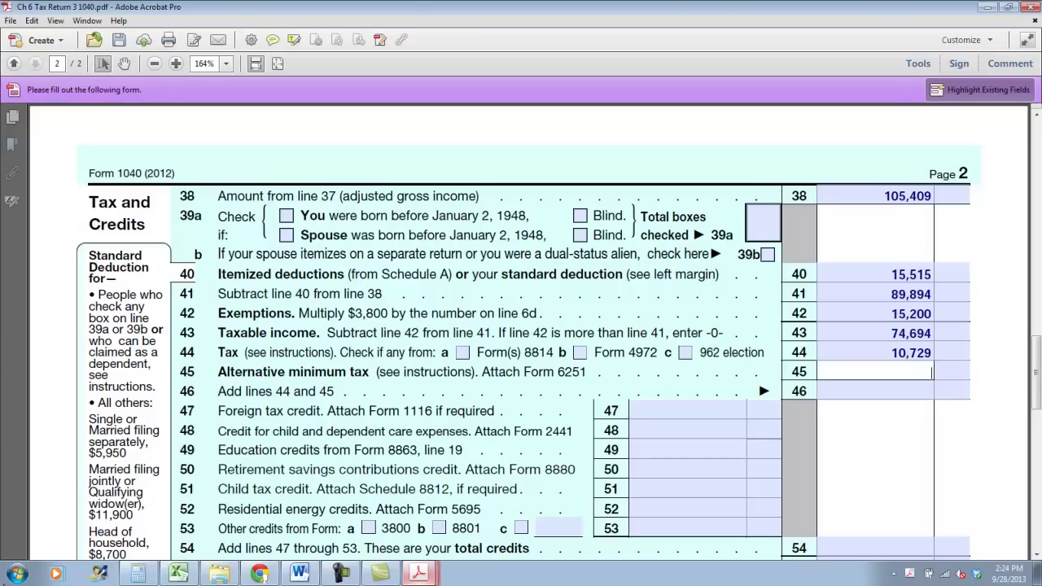
pyautogui.write('10,729')
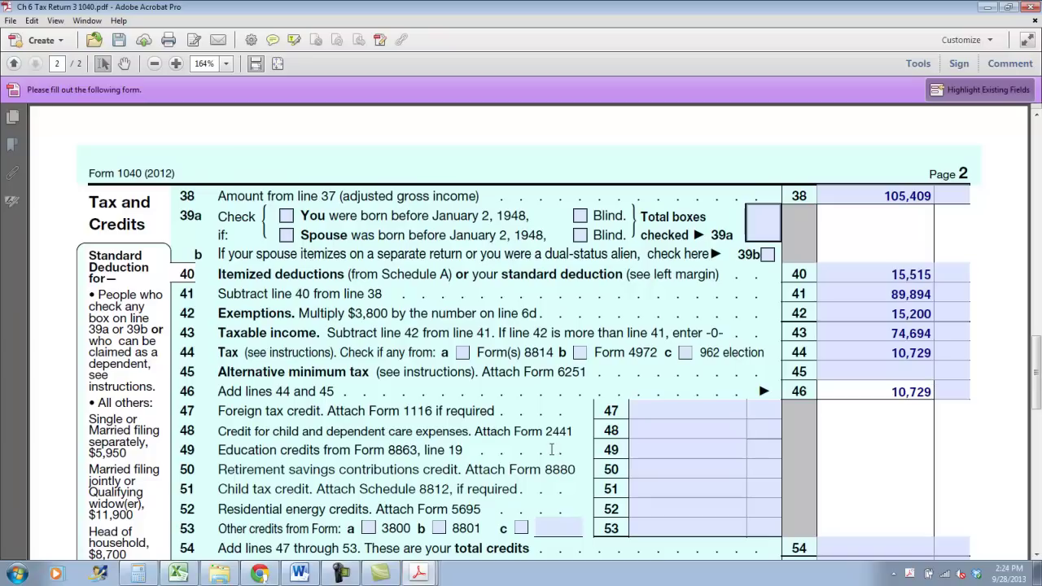
# Enter 2,000 on lines 51 and 54 and 8,729 on line 55
pyautogui.click(655, 490)
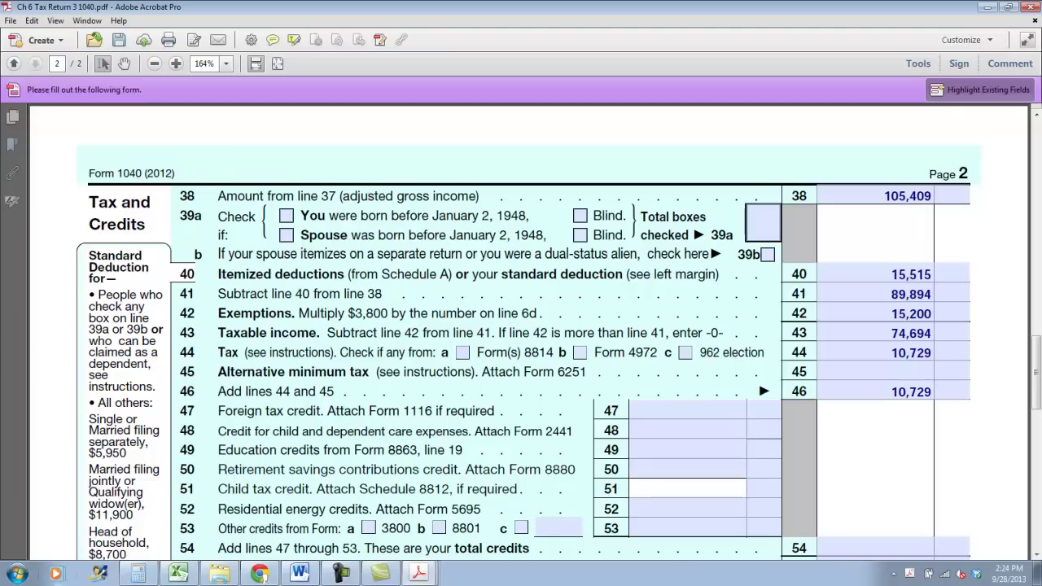
pyautogui.write('2,000')
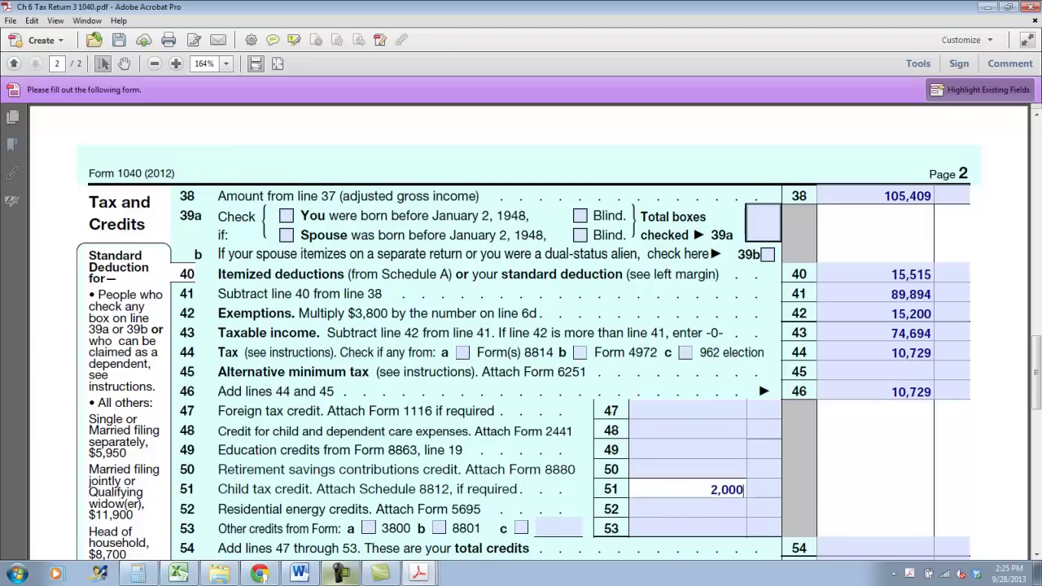
pyautogui.press('Tab')
pyautogui.scroll(-3, 940, 38)
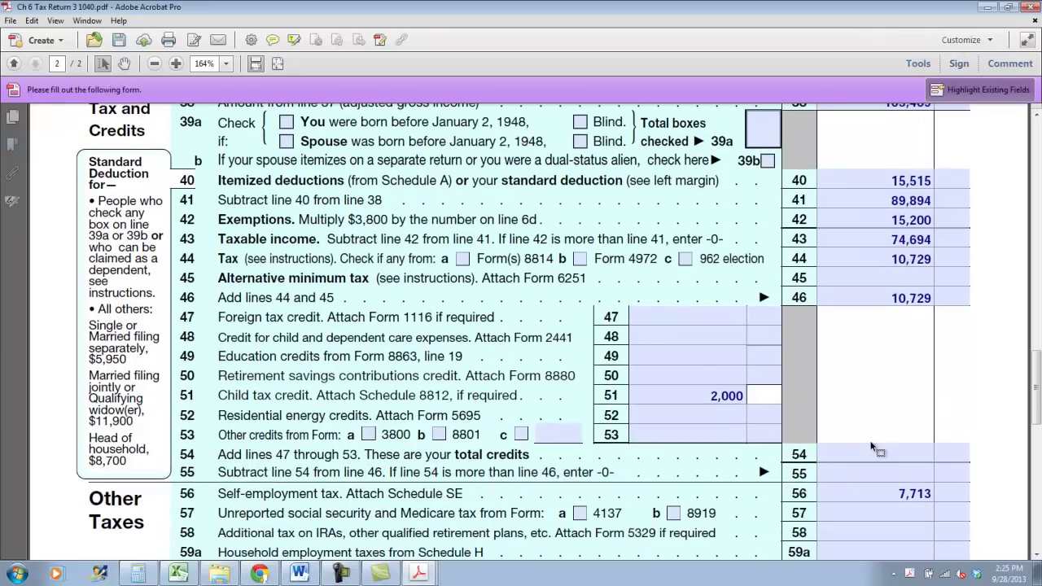
pyautogui.click(846, 470)
pyautogui.click(844, 452)
pyautogui.click(727, 415)
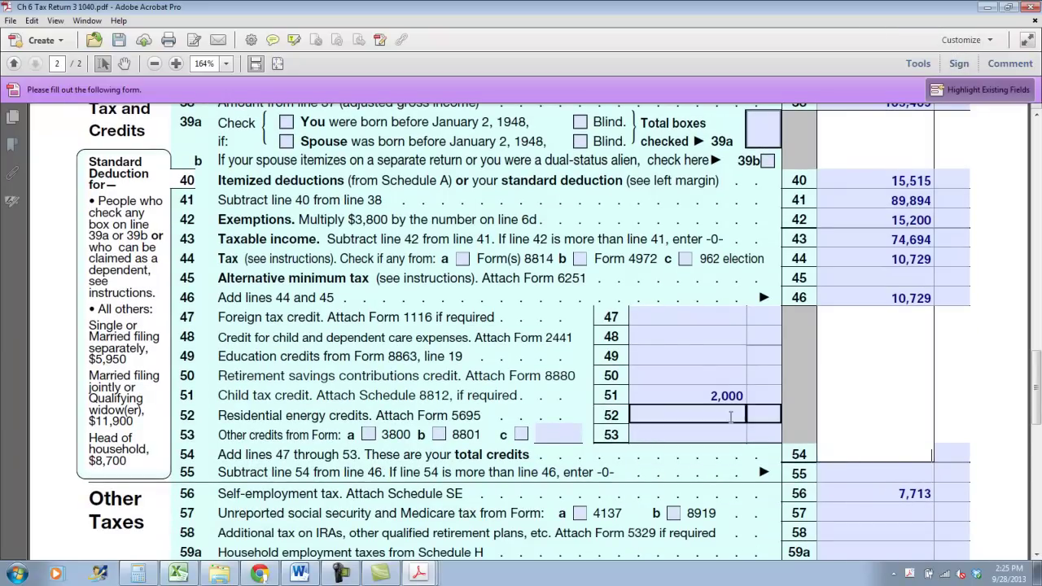
pyautogui.write('2,000')
pyautogui.click(723, 424)
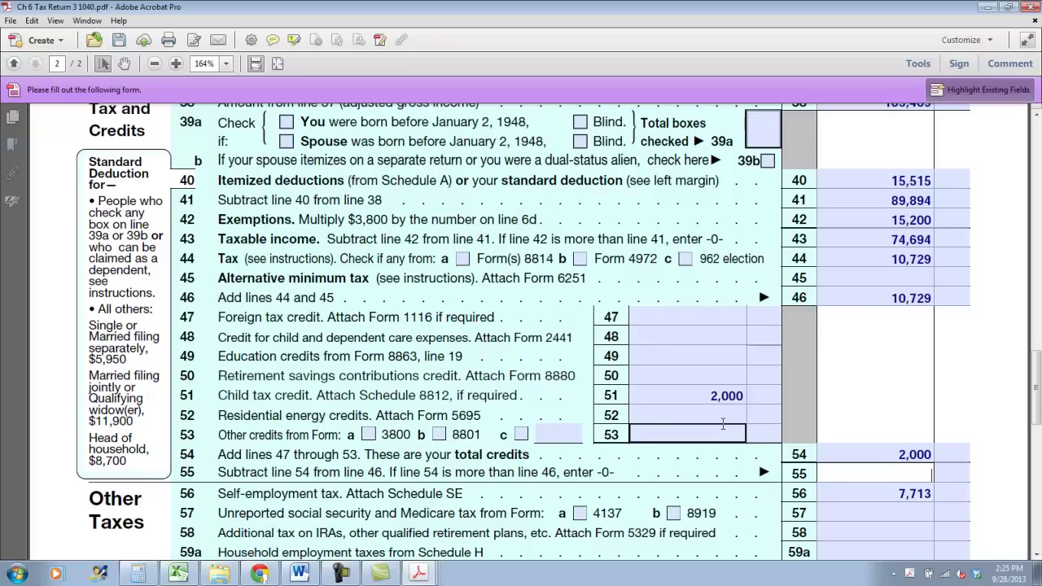
pyautogui.write('8,729')
# Add 8729+7713 in Calculator and enter the 16,442 total tax on line 61
pyautogui.scroll(-4, 887, 407)
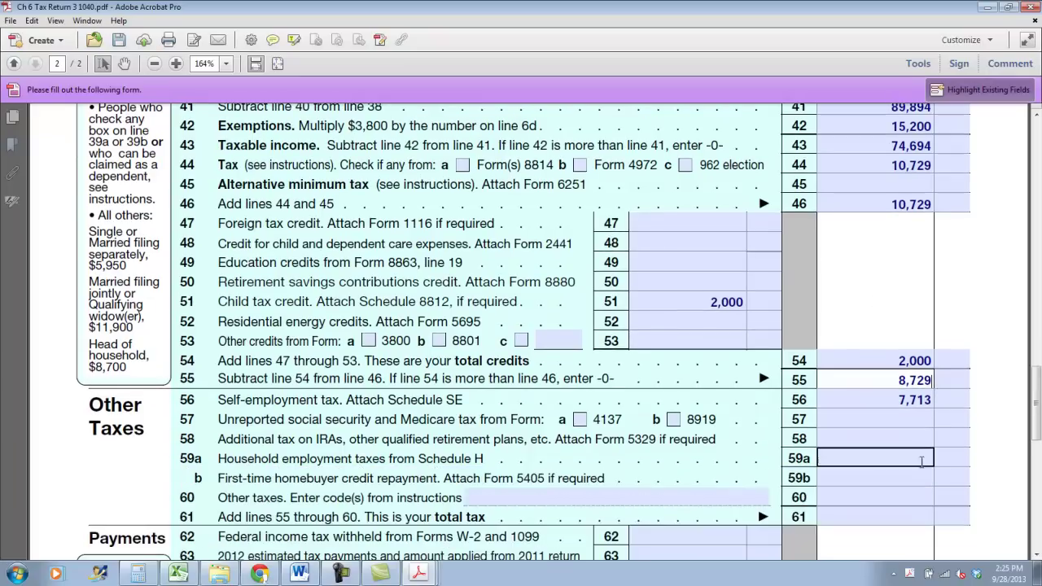
pyautogui.click(895, 420)
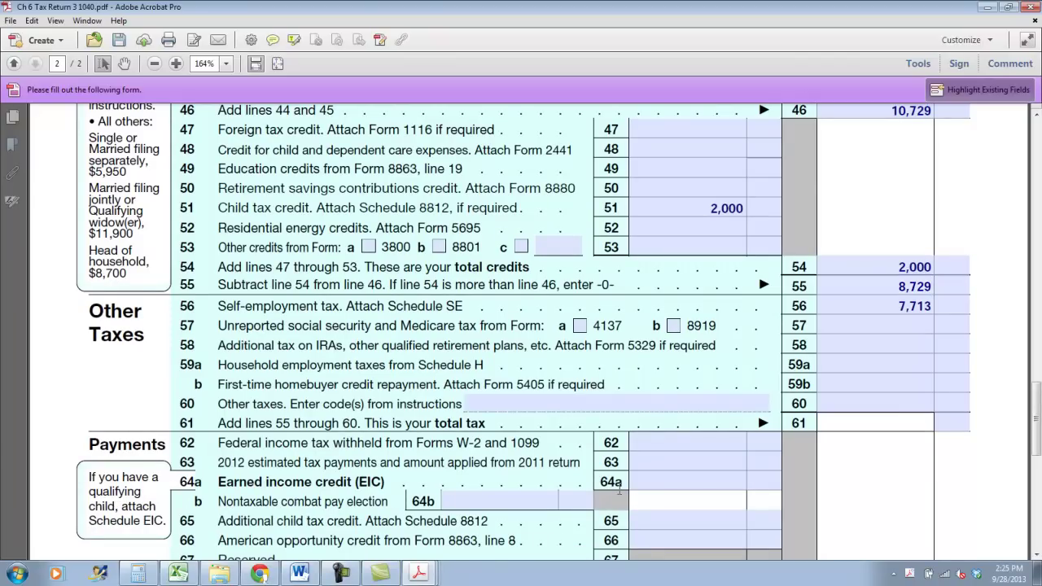
pyautogui.click(138, 573)
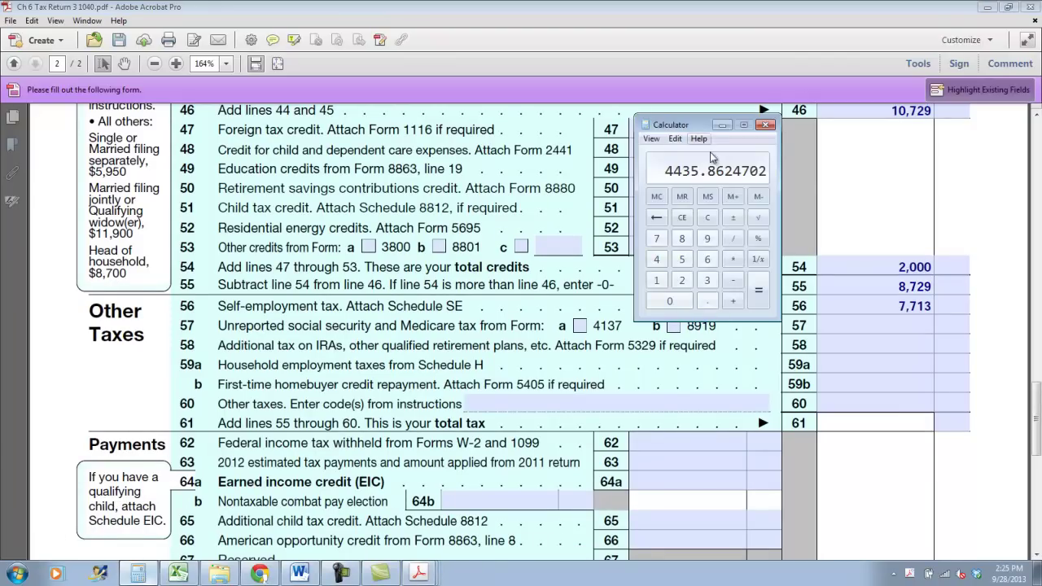
pyautogui.click(707, 218)
pyautogui.write('8729+7713')
pyautogui.press('Return')
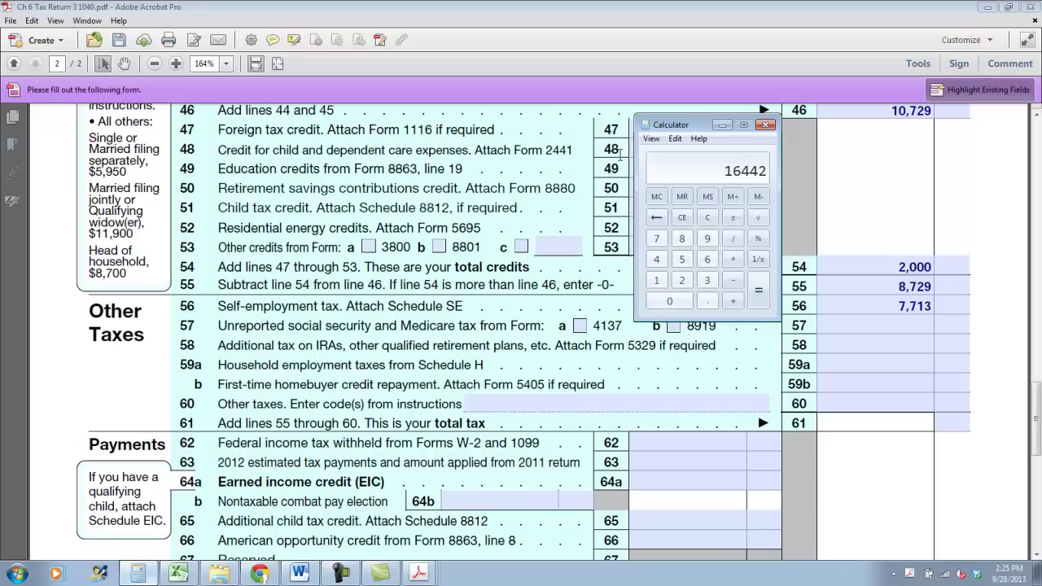
pyautogui.click(869, 422)
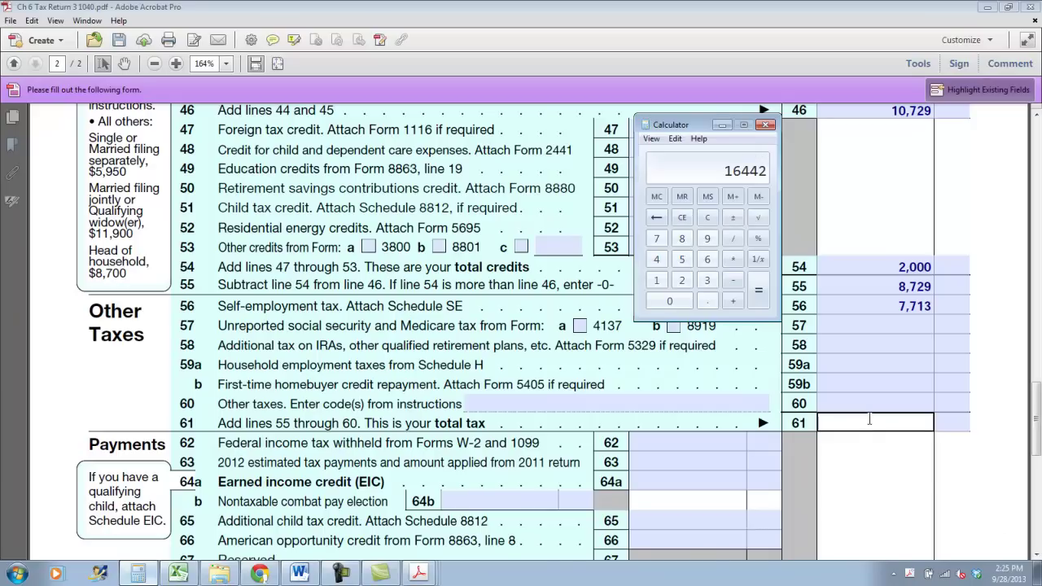
pyautogui.write('16,442')
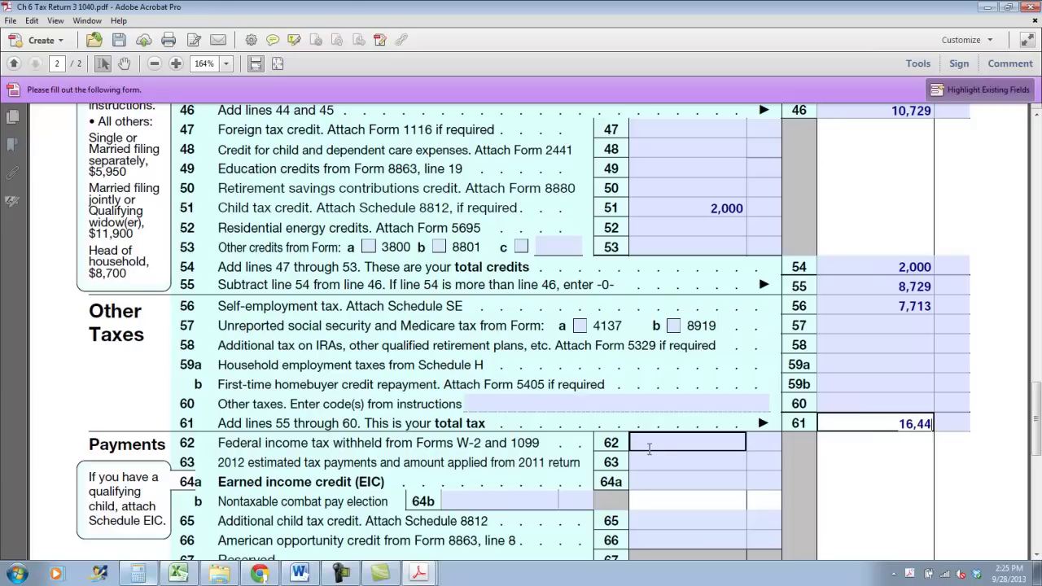
# Enter withholding 6,870 on line 62, 12,000 on line 63, and total payments 18,870 on line 72
pyautogui.click(651, 446)
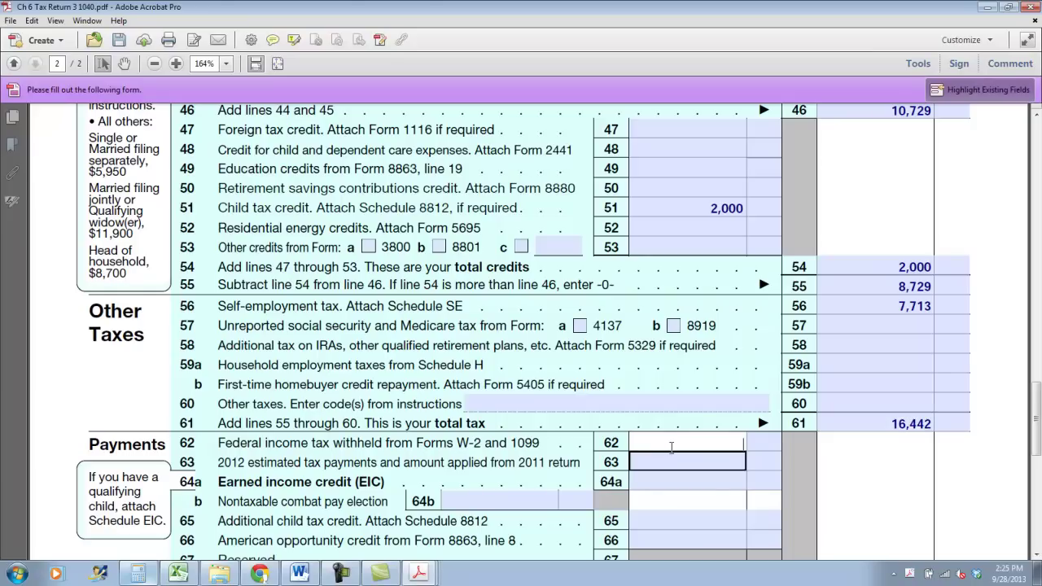
pyautogui.write('6,870')
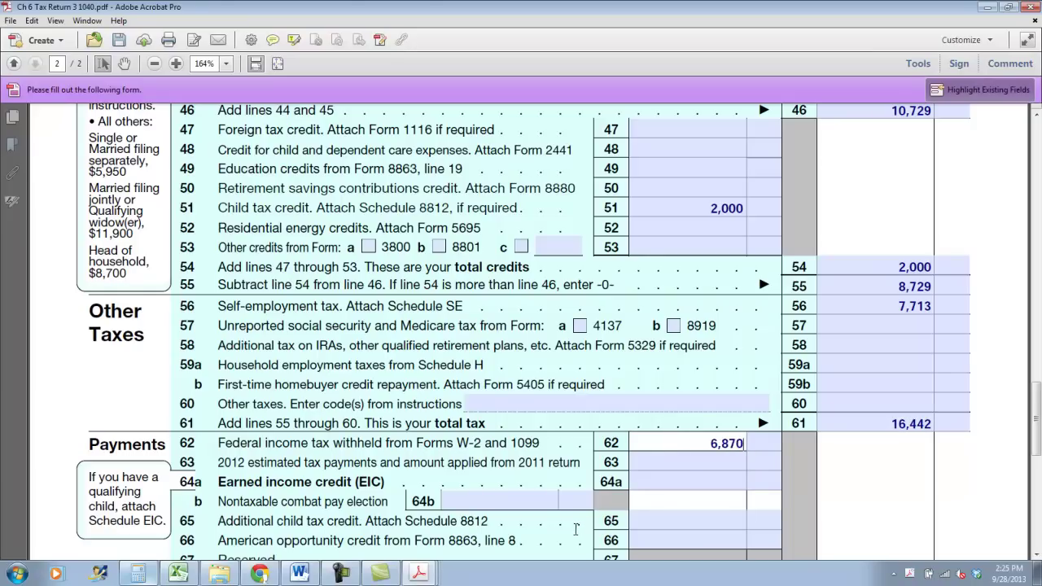
pyautogui.press('Tab')
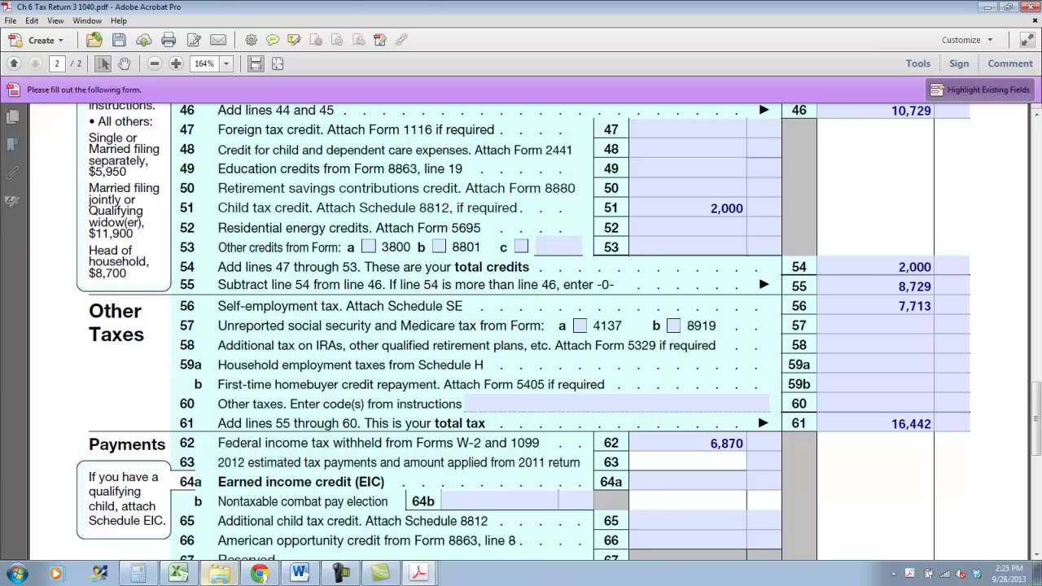
pyautogui.scroll(-3, 475, 514)
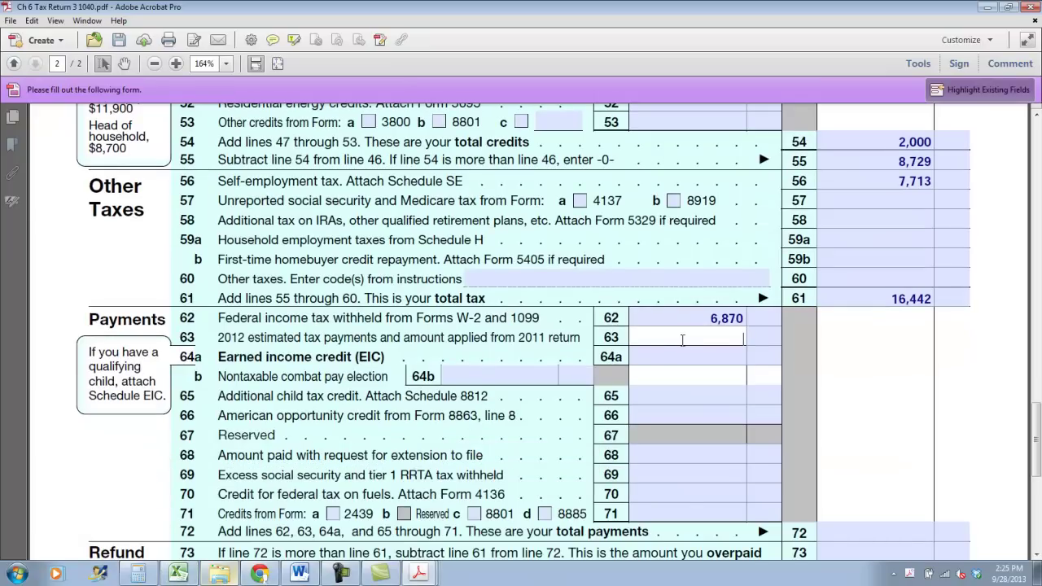
pyautogui.write('12,000')
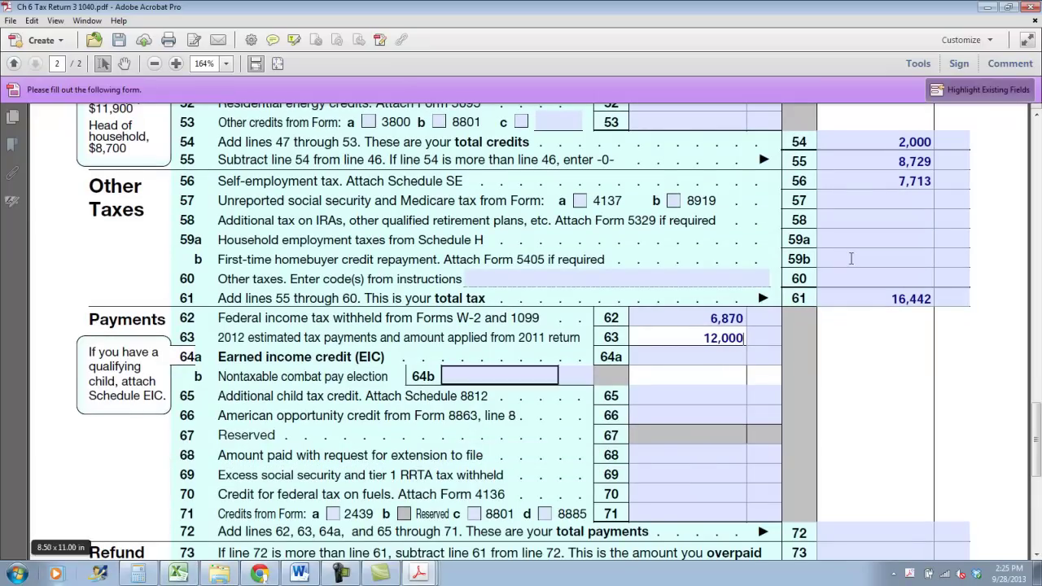
pyautogui.scroll(-2, 880, 377)
pyautogui.click(901, 468)
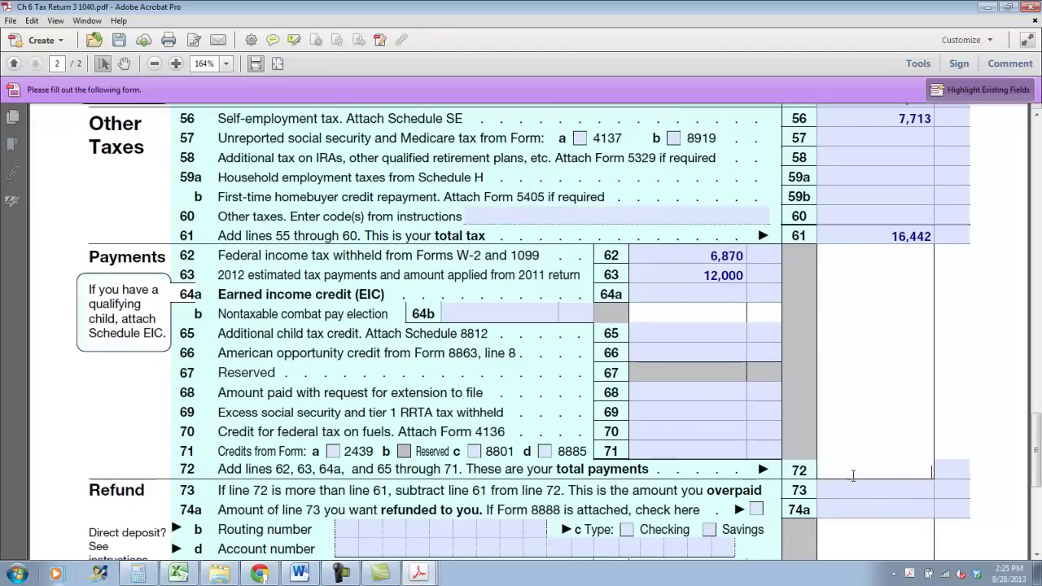
pyautogui.write('18,870')
pyautogui.press('Tab')
pyautogui.press('Tab')
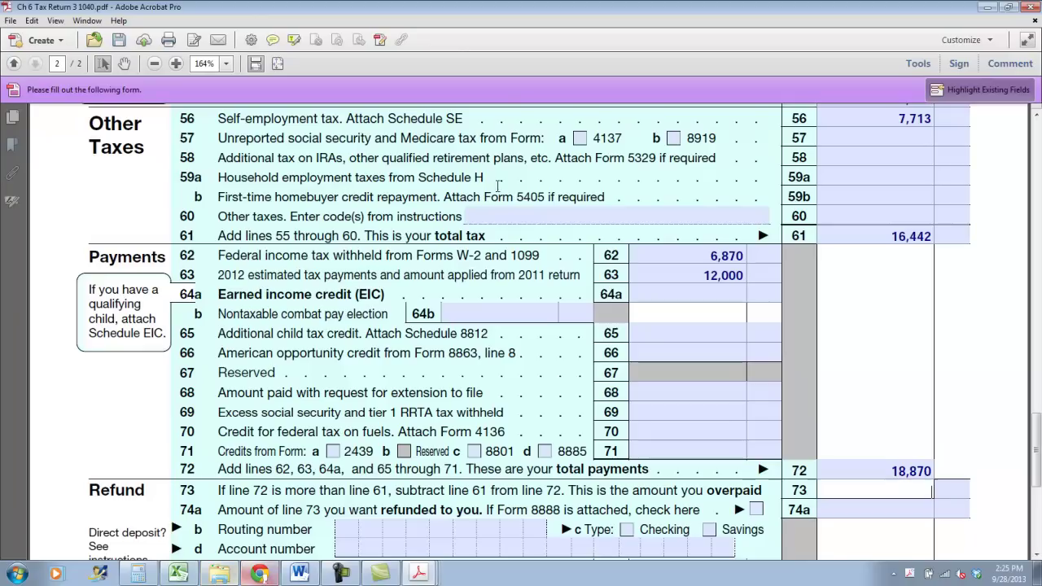
pyautogui.click(138, 574)
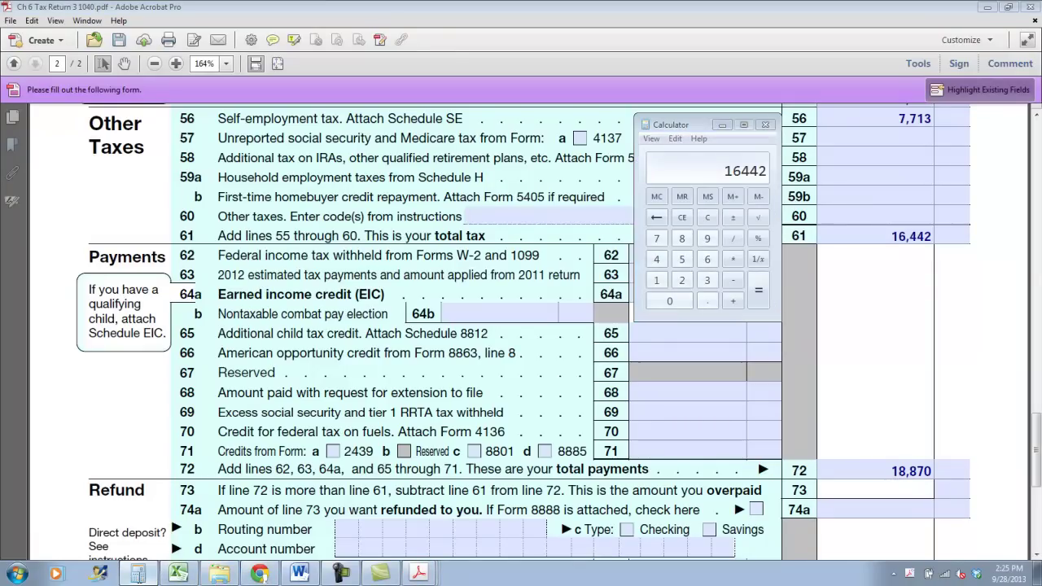
pyautogui.click(138, 574)
pyautogui.click(138, 573)
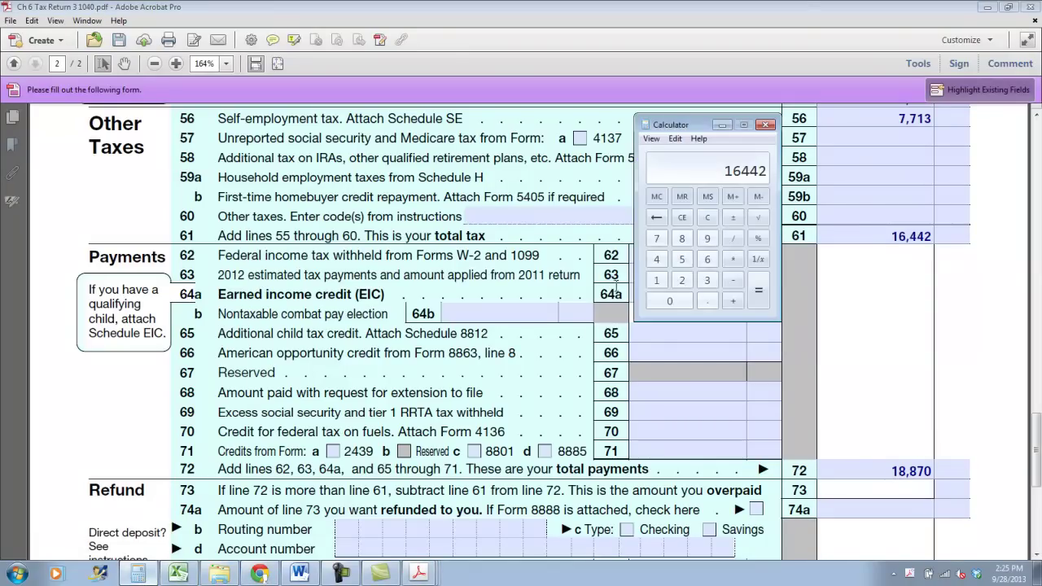
pyautogui.click(707, 217)
pyautogui.write('18870-1')
pyautogui.write('6442')
pyautogui.press('Return')
# Enter 2,428 on line 73 and as the line 74a refund
pyautogui.click(722, 124)
pyautogui.write('2,428')
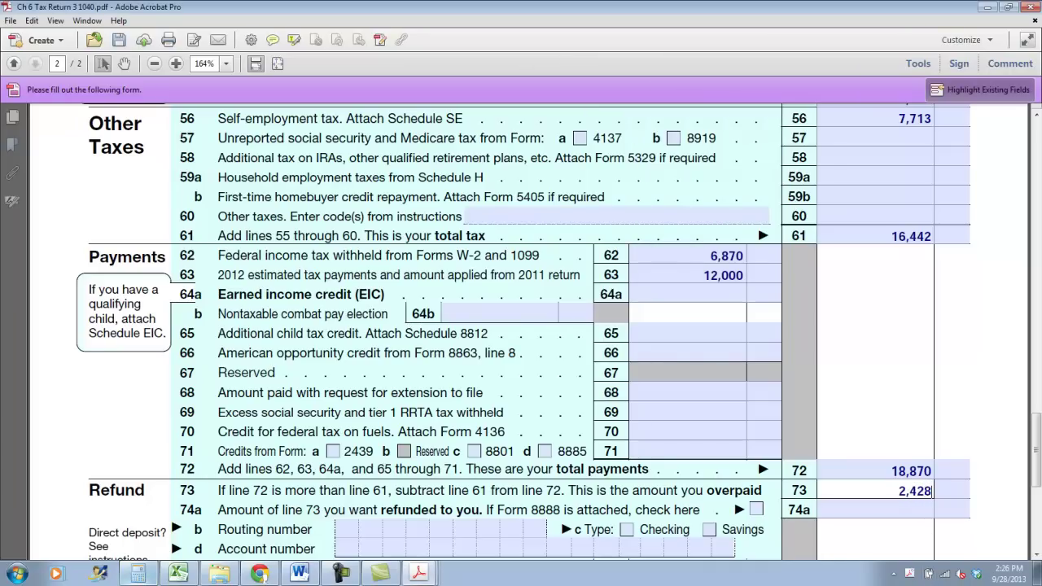
pyautogui.press('Tab')
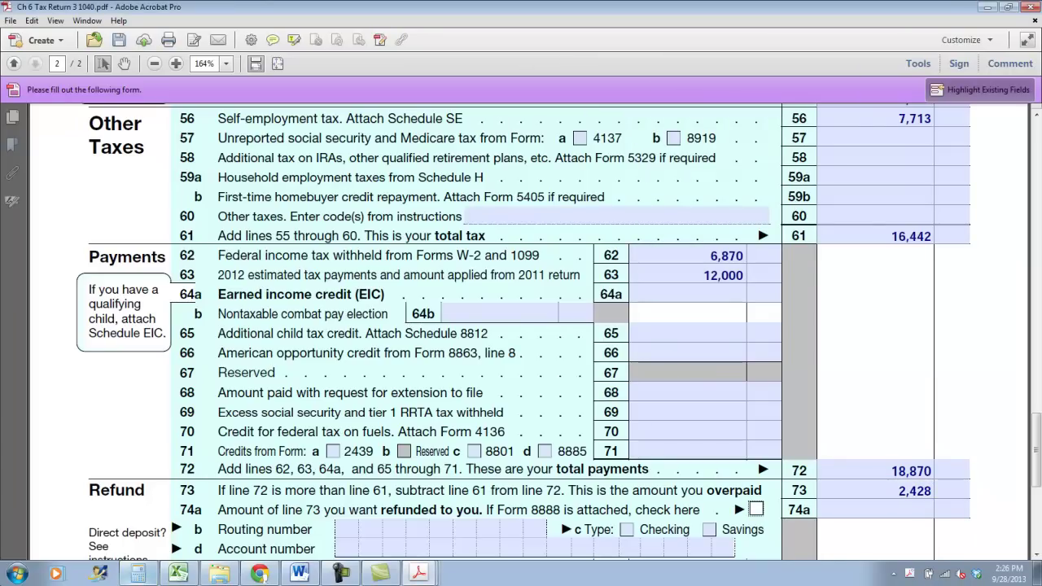
pyautogui.press('Tab')
pyautogui.write('2,428')
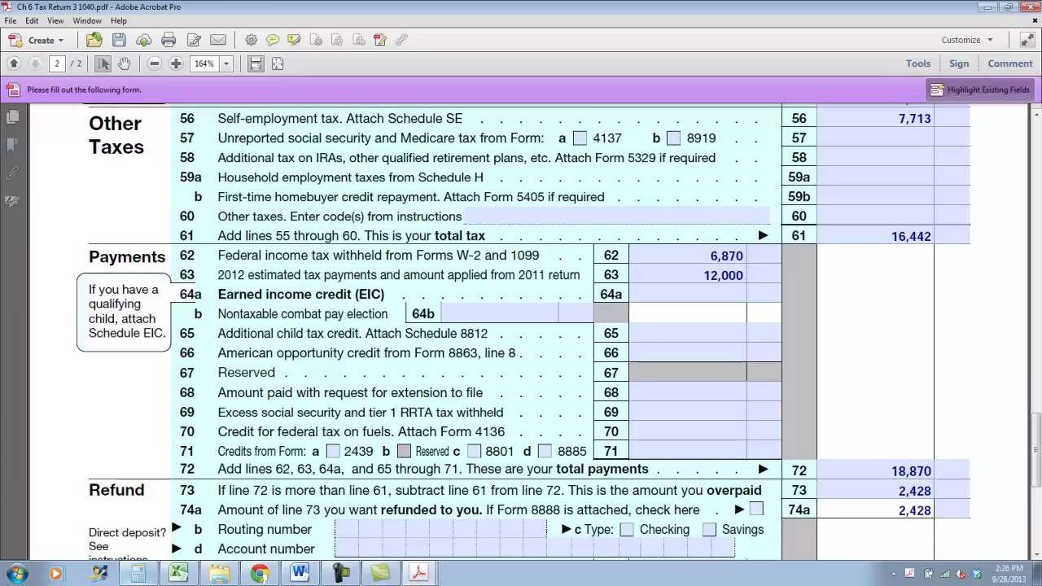
pyautogui.press('Return')
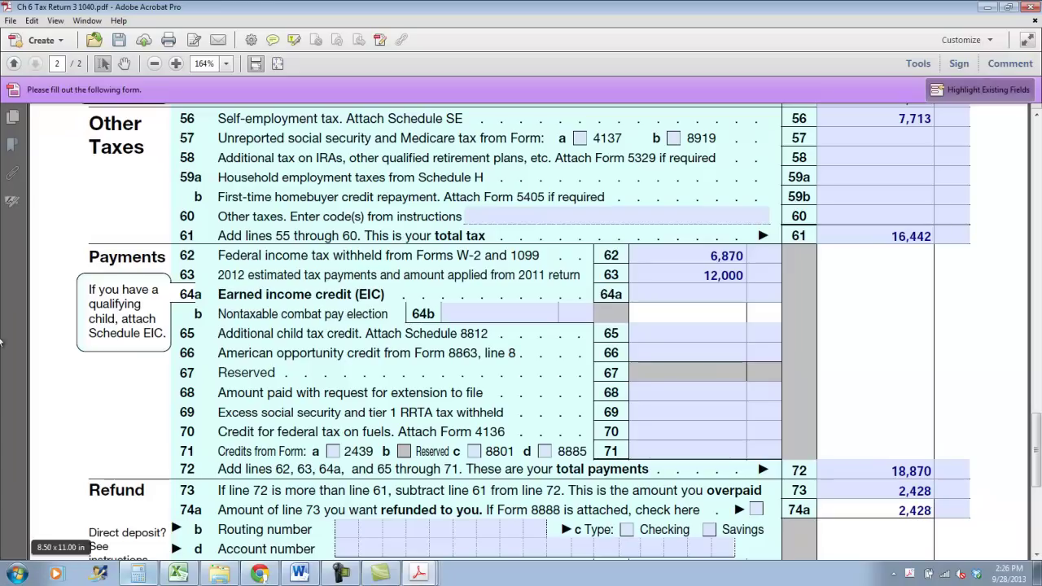
pyautogui.scroll(-2, 732, 6)
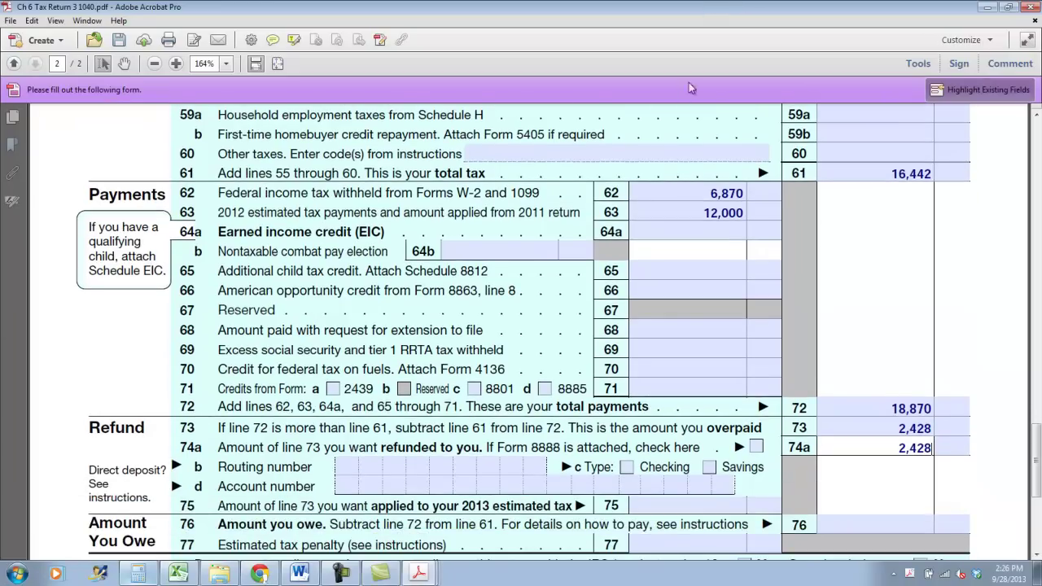
pyautogui.click(11, 20)
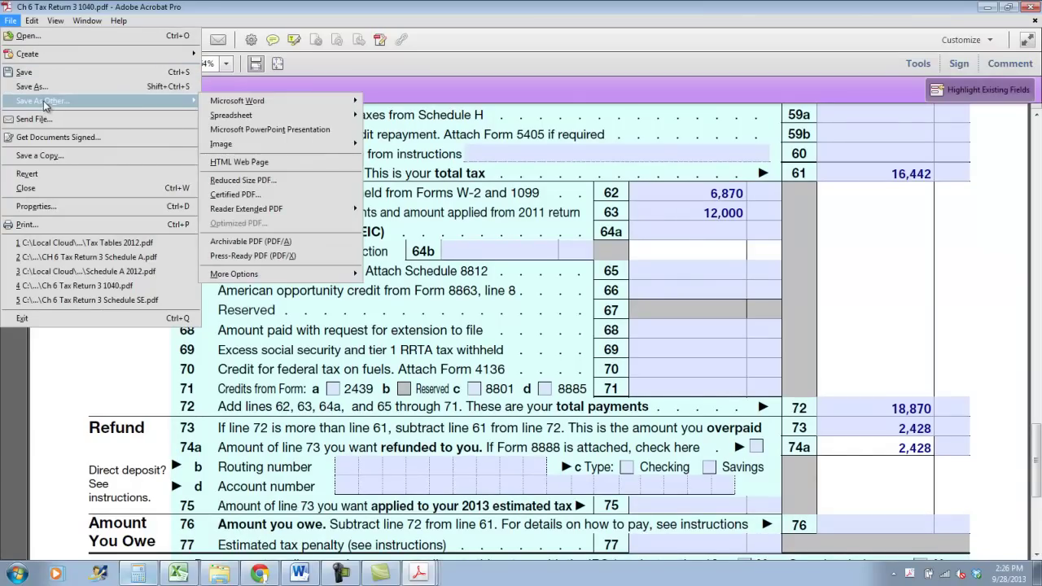
pyautogui.moveTo(110, 103)
pyautogui.click(178, 94)
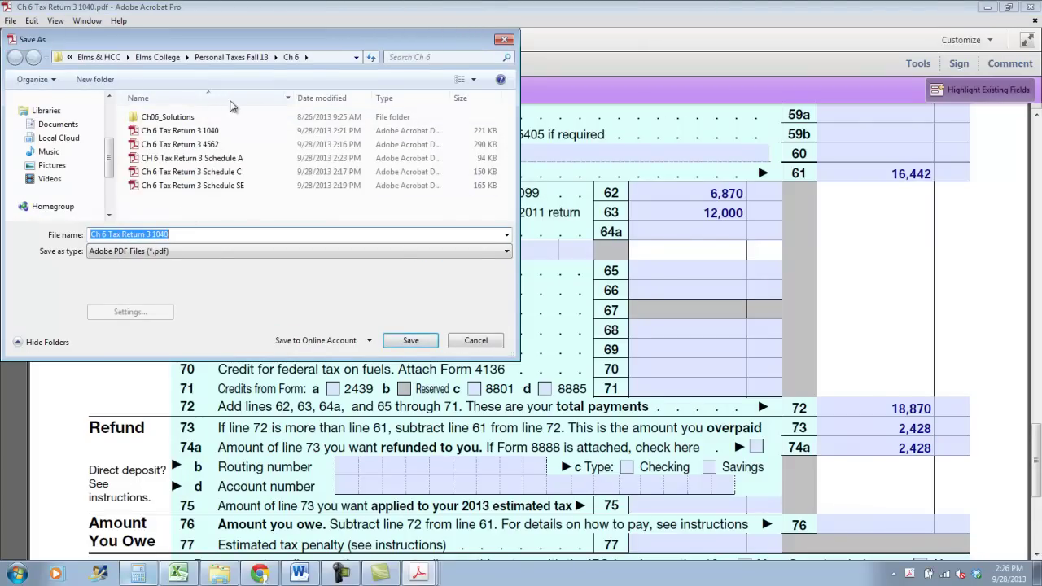
pyautogui.click(474, 341)
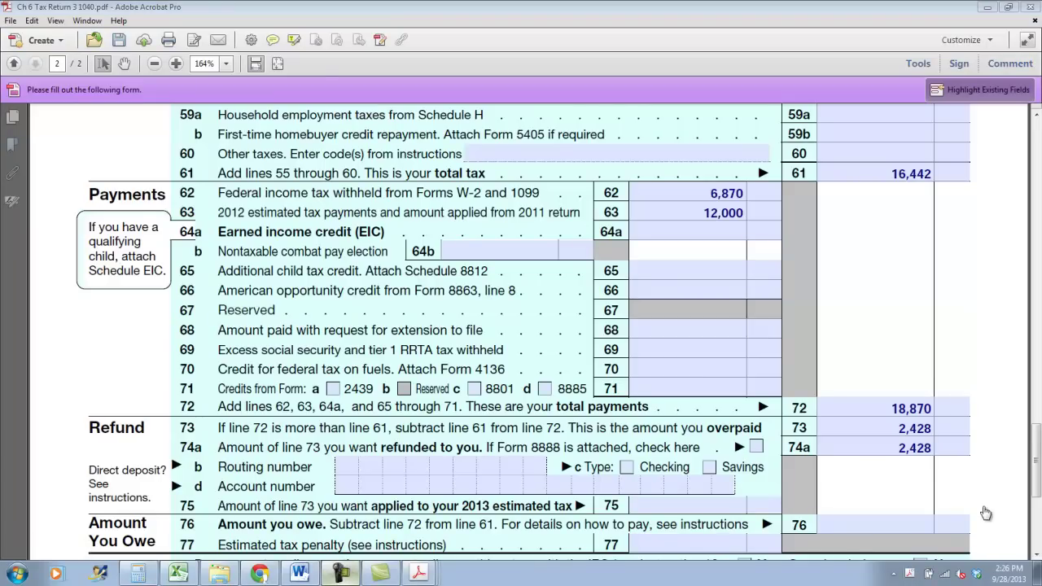
# Scroll back to line 43, select its 74,694 taxable income, and bring up a cleared Calculator
pyautogui.scroll(5, 860, 295)
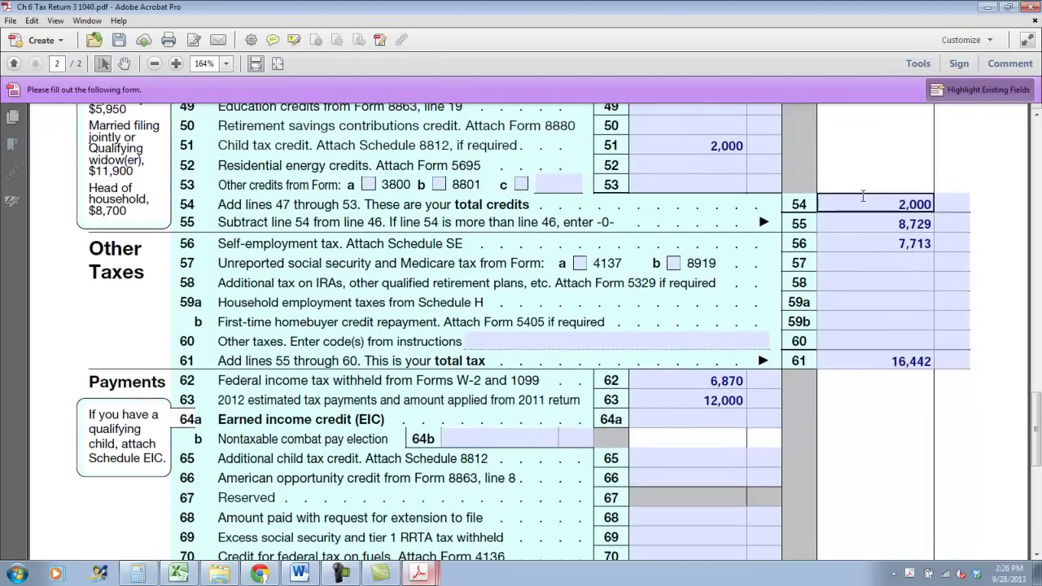
pyautogui.scroll(5, 860, 245)
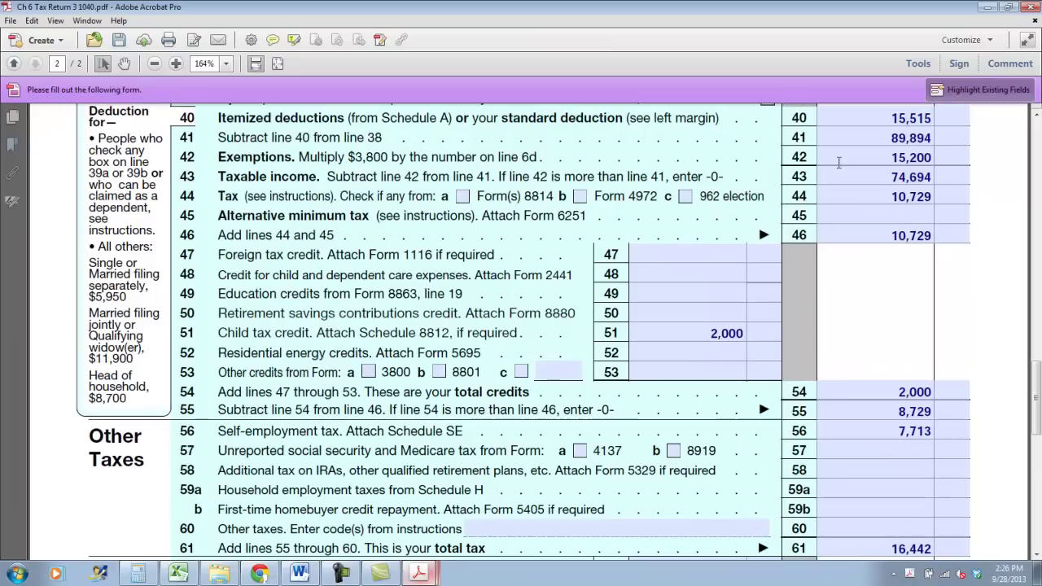
pyautogui.scroll(2, 846, 255)
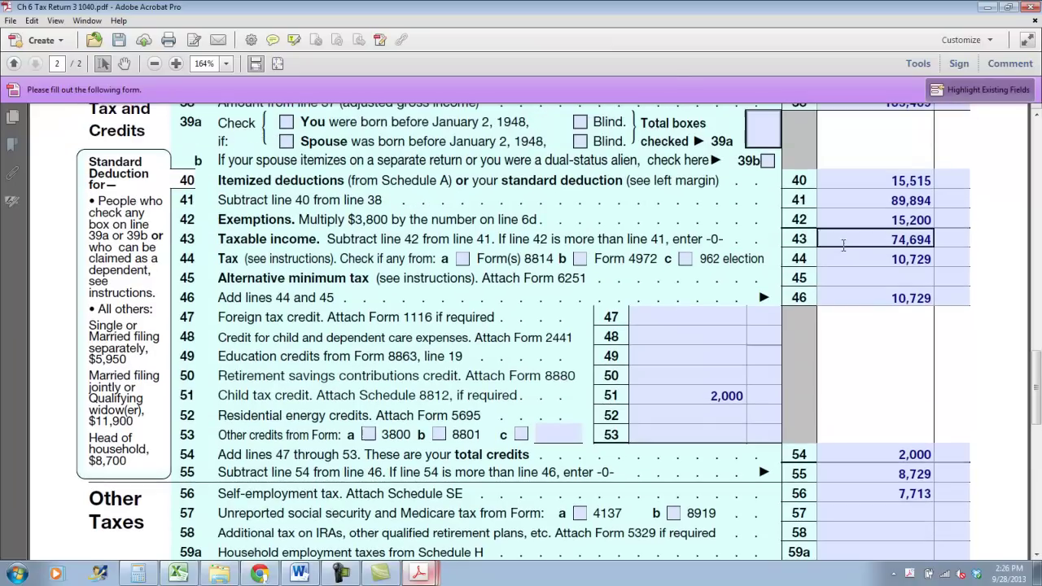
pyautogui.click(875, 207)
pyautogui.keyDown('shift'); pyautogui.click(930, 209); pyautogui.keyUp('shift')
pyautogui.moveTo(889, 239); pyautogui.dragTo(941, 239)
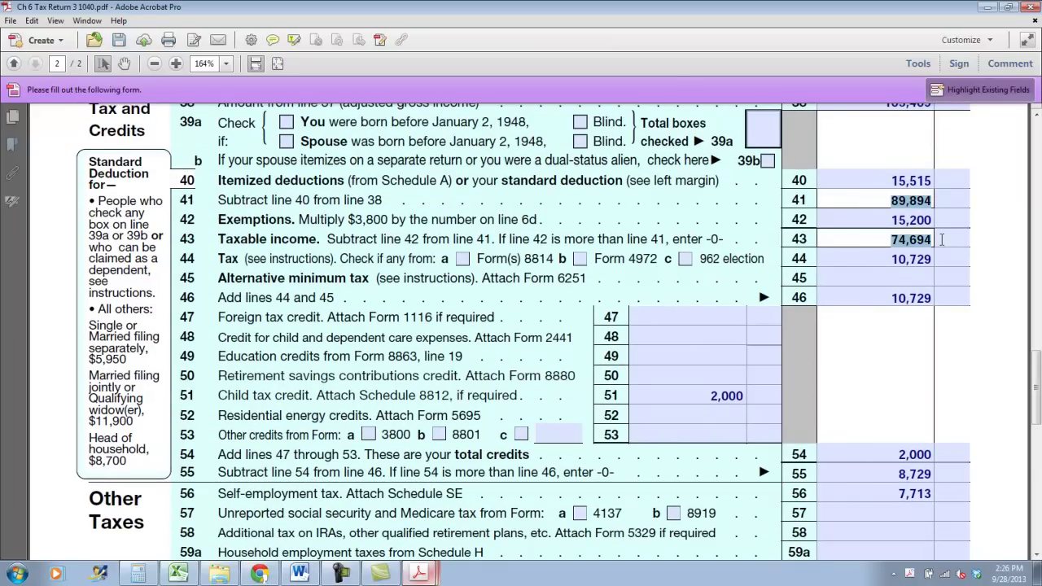
pyautogui.click(140, 574)
pyautogui.press('Escape')
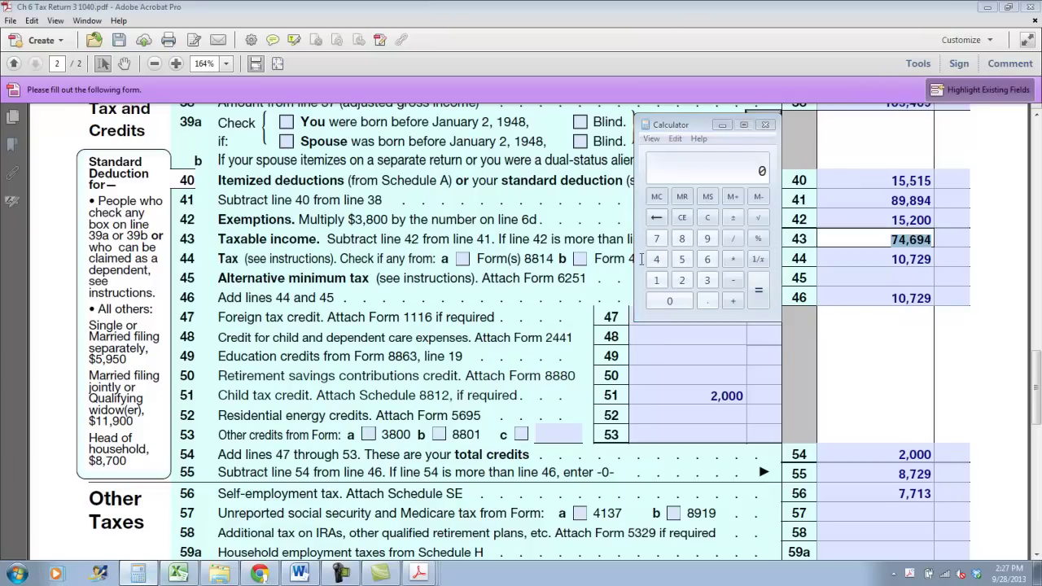
# Compute 74694 - 125 in Calculator to get 74,569
pyautogui.click(140, 574)
pyautogui.click(138, 574)
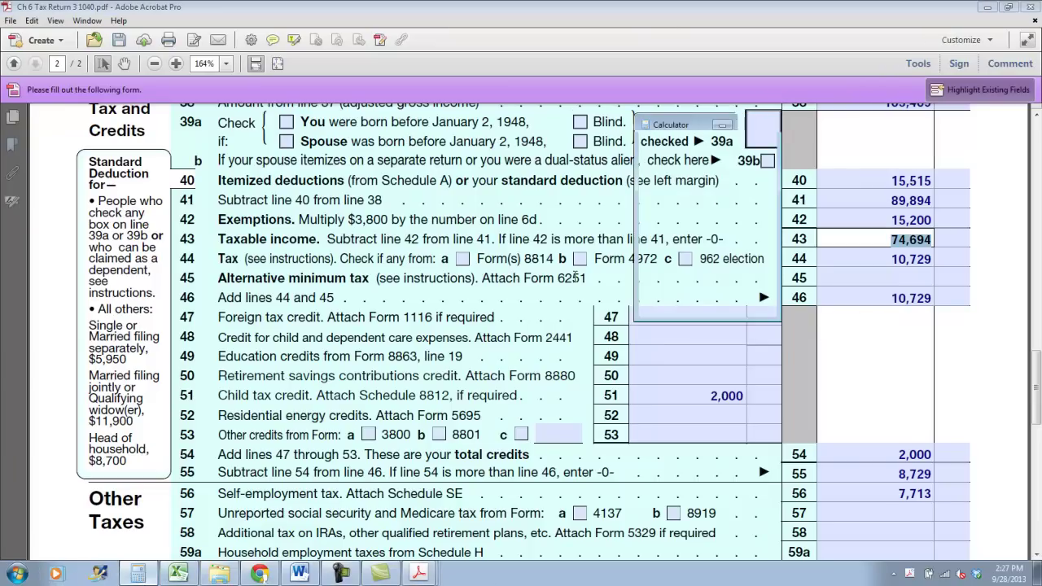
pyautogui.write('746')
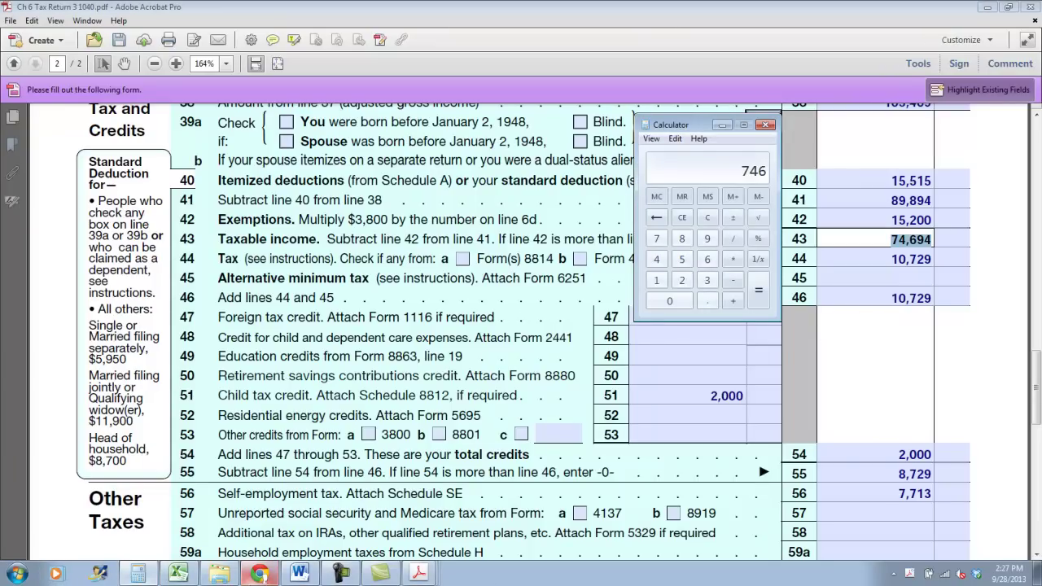
pyautogui.write('94 - 125')
pyautogui.press('Return')
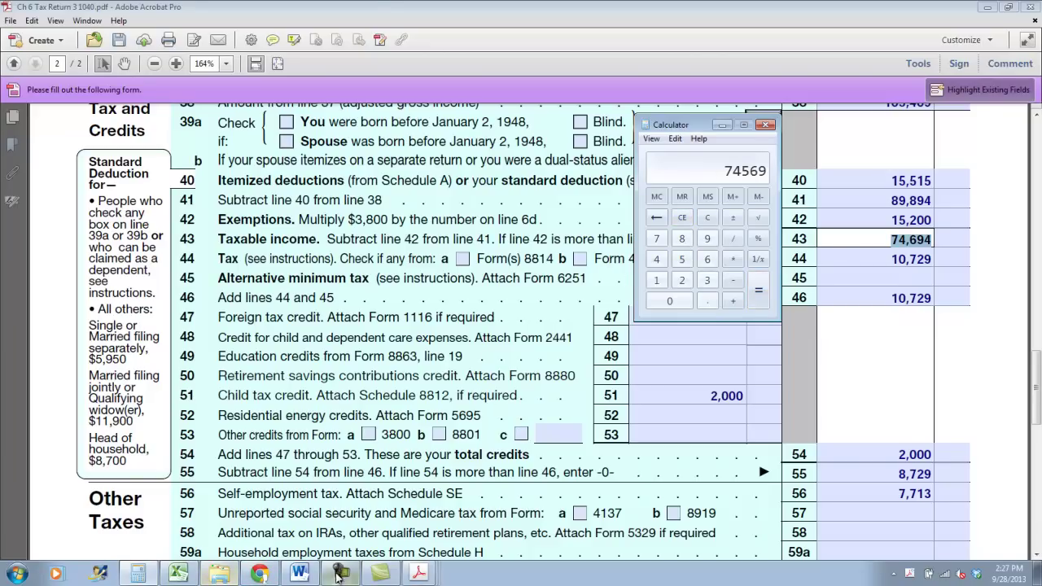
# Highlight 10,704 in the 74,550 row of the 2012 tax tables, then return to Form 1040
pyautogui.click(420, 573)
pyautogui.hotkey('ctrl', 'Tab')
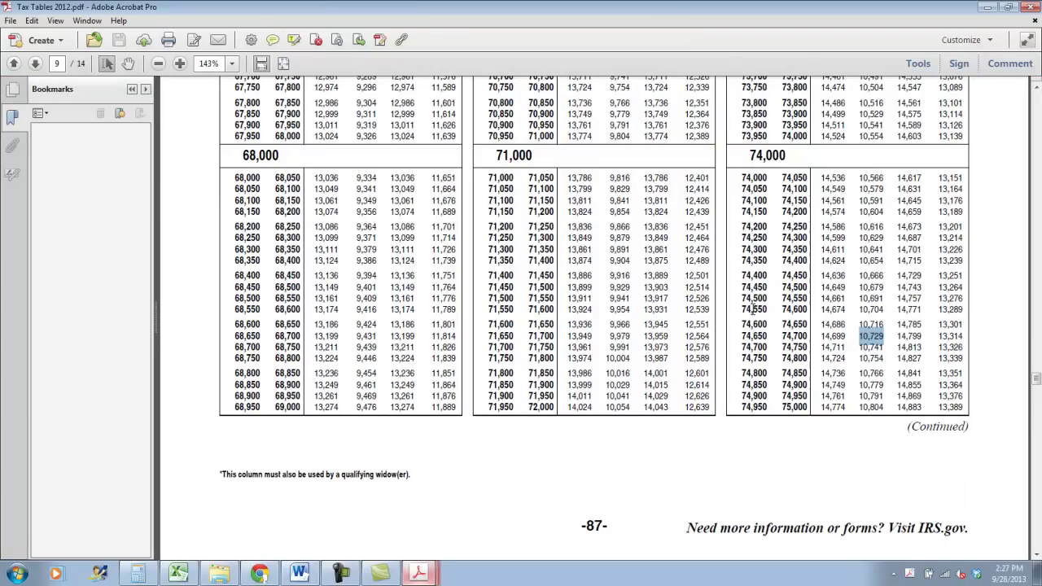
pyautogui.click(746, 299)
pyautogui.moveTo(860, 309); pyautogui.dragTo(885, 314)
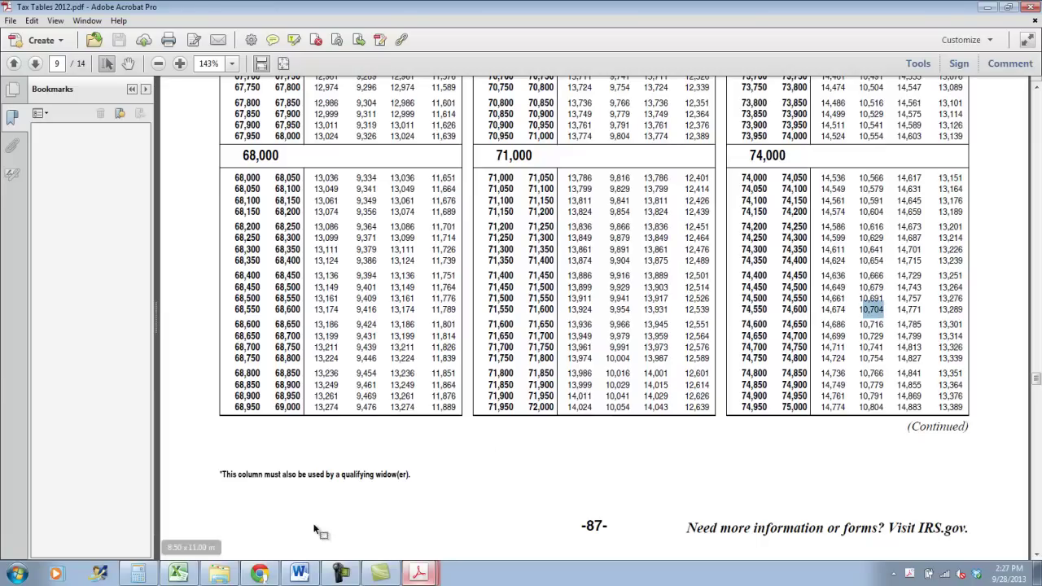
pyautogui.click(178, 574)
pyautogui.click(454, 579)
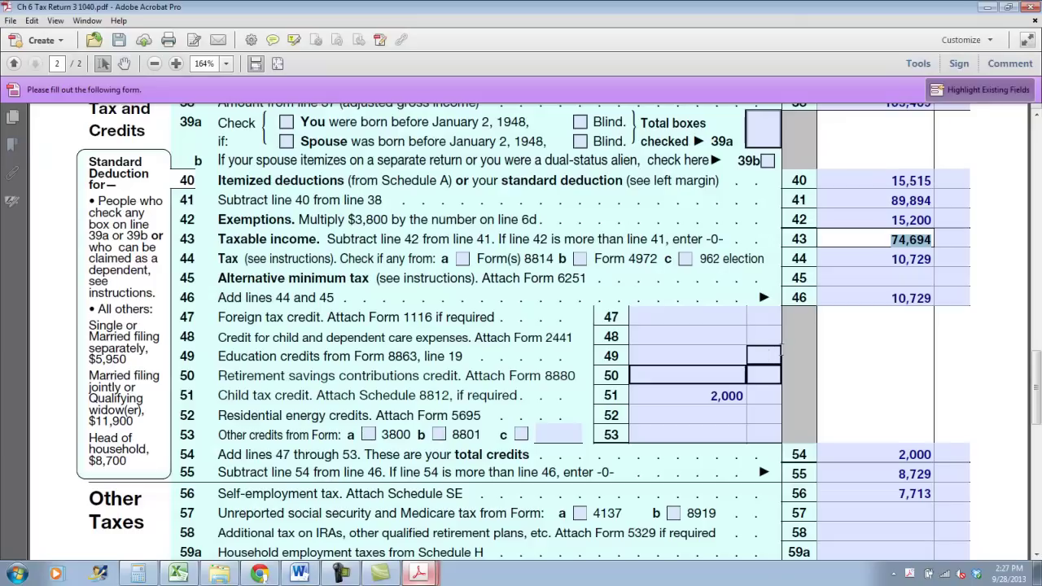
# Place a comment note on line 44 and start it with the tax on 74,569
pyautogui.click(275, 40)
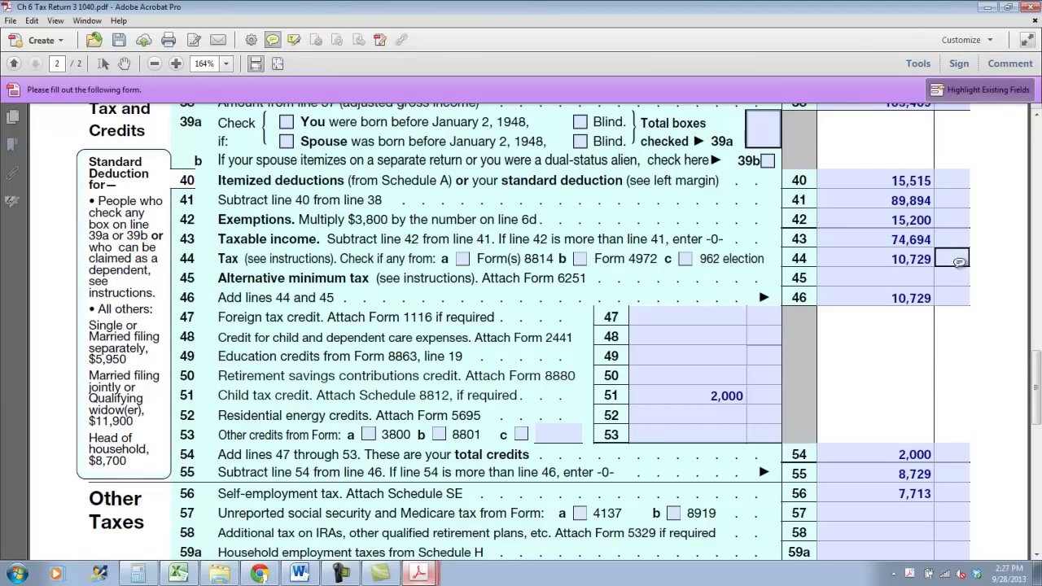
pyautogui.click(944, 258)
pyautogui.write('Tax of $')
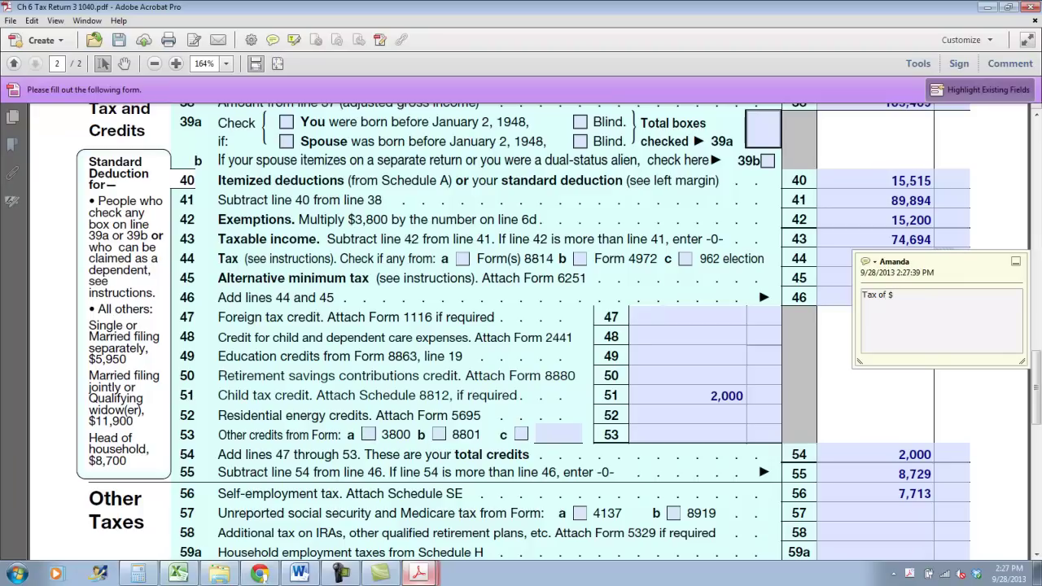
pyautogui.click(146, 577)
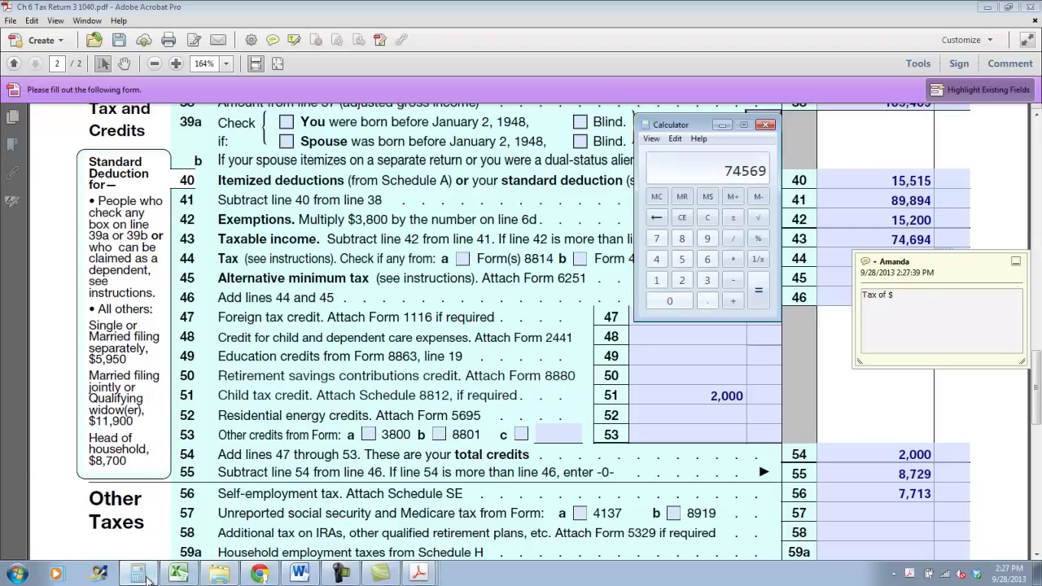
pyautogui.click(140, 576)
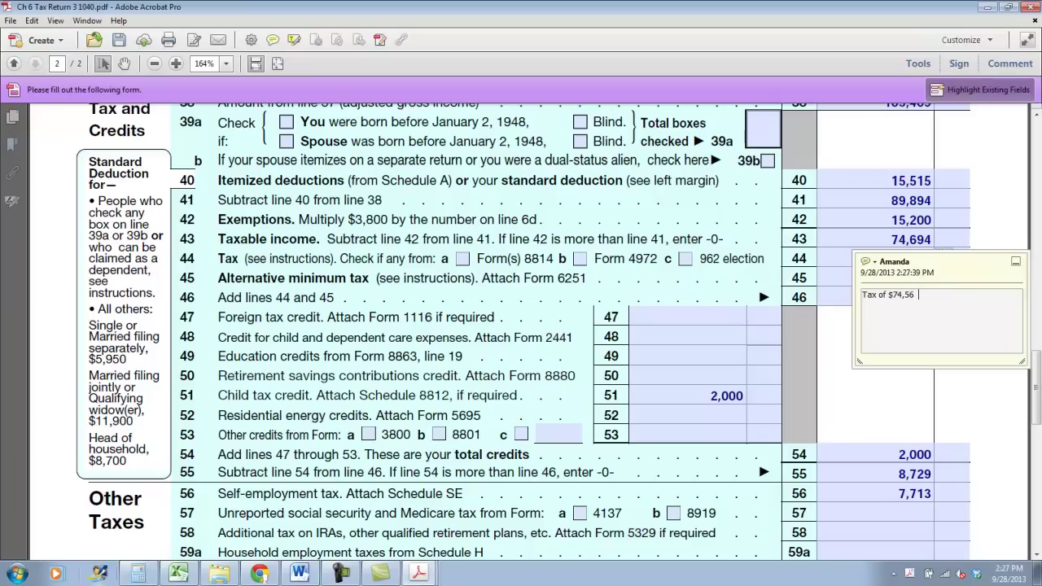
pyautogui.write('is $10,704')
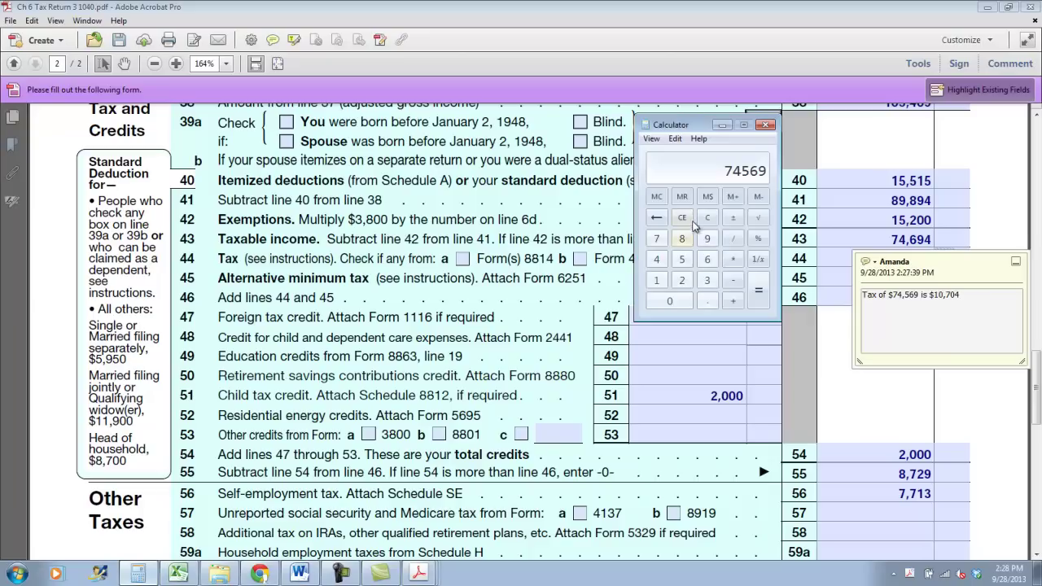
# Compute 125*.15 and add 19 for 15% of dividends and the $10,704 total to the note
pyautogui.click(707, 217)
pyautogui.write('125*.15')
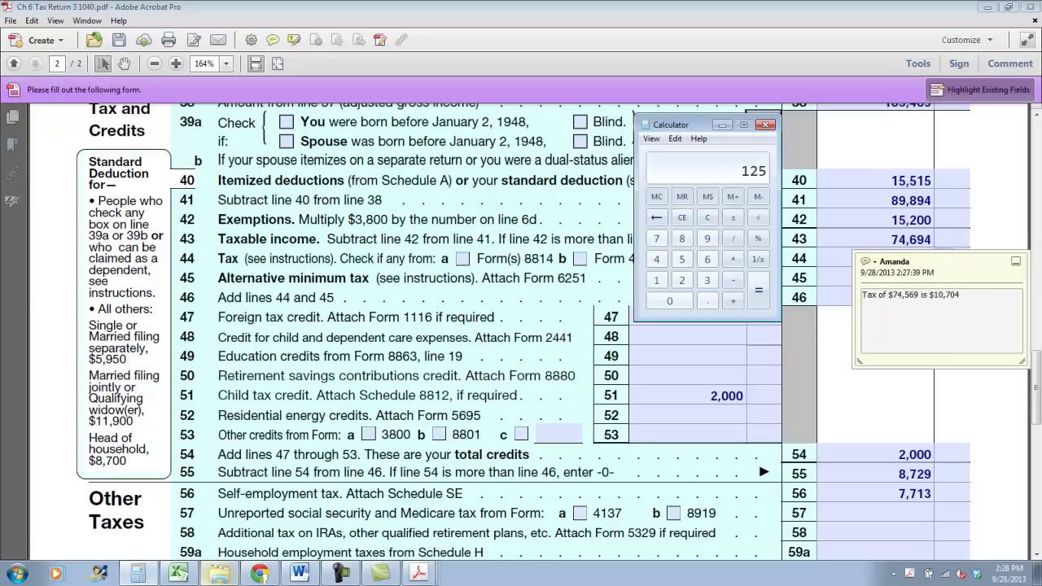
pyautogui.press('Return')
pyautogui.click(722, 125)
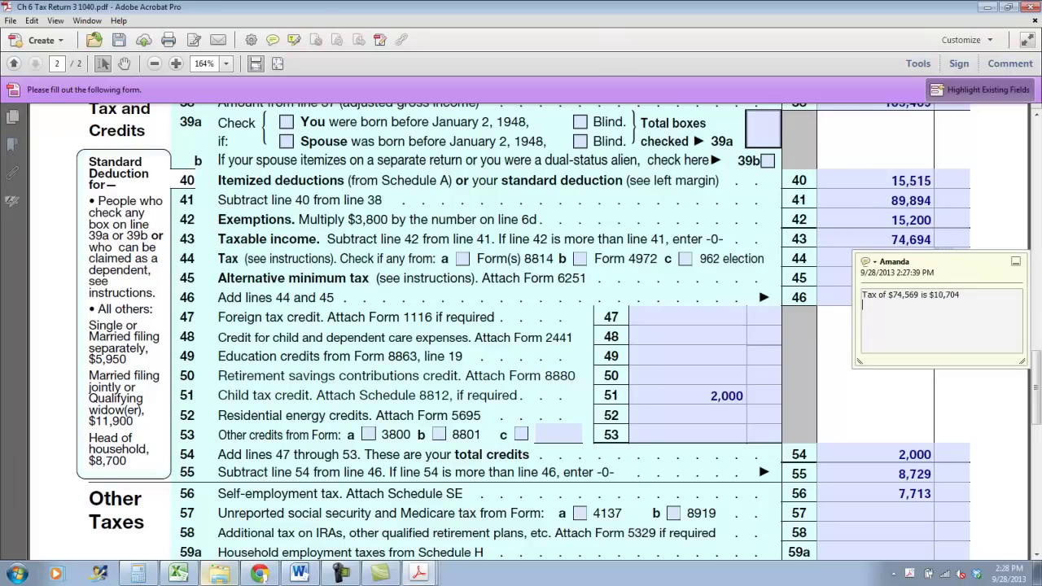
pyautogui.write('19')
pyautogui.write(' for 15% o')
pyautogui.write('f divice')
pyautogui.write('ts')
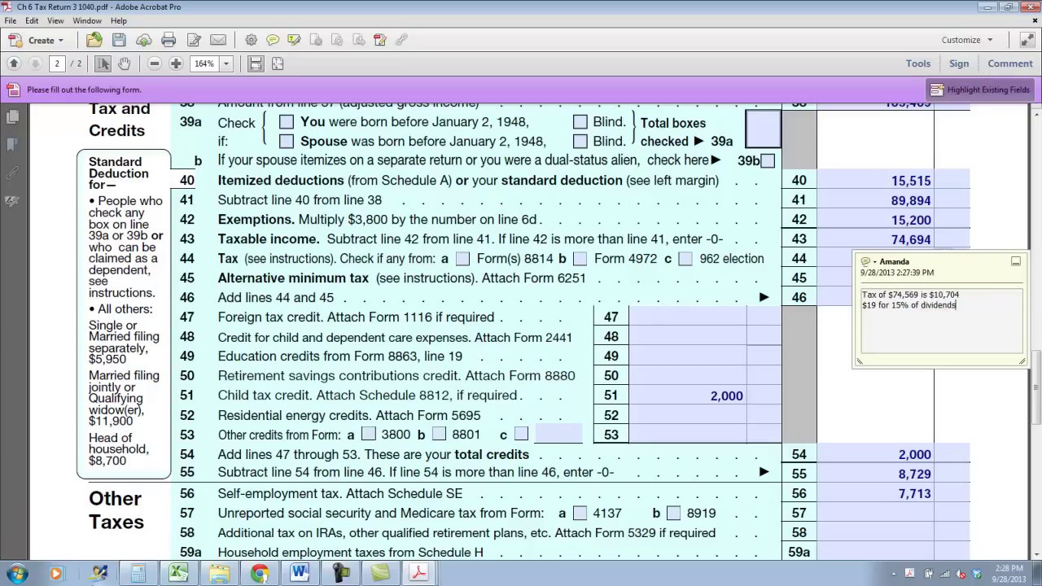
pyautogui.press('Return')
pyautogui.write('Total')
pyautogui.write('Tax $10,704 + $19 =$10,723')
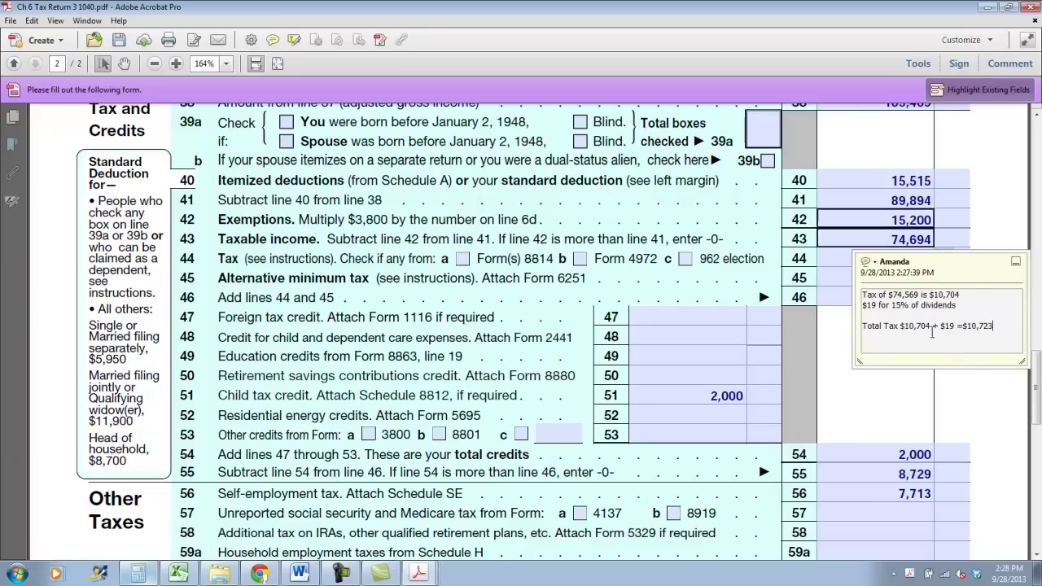
pyautogui.click(1014, 267)
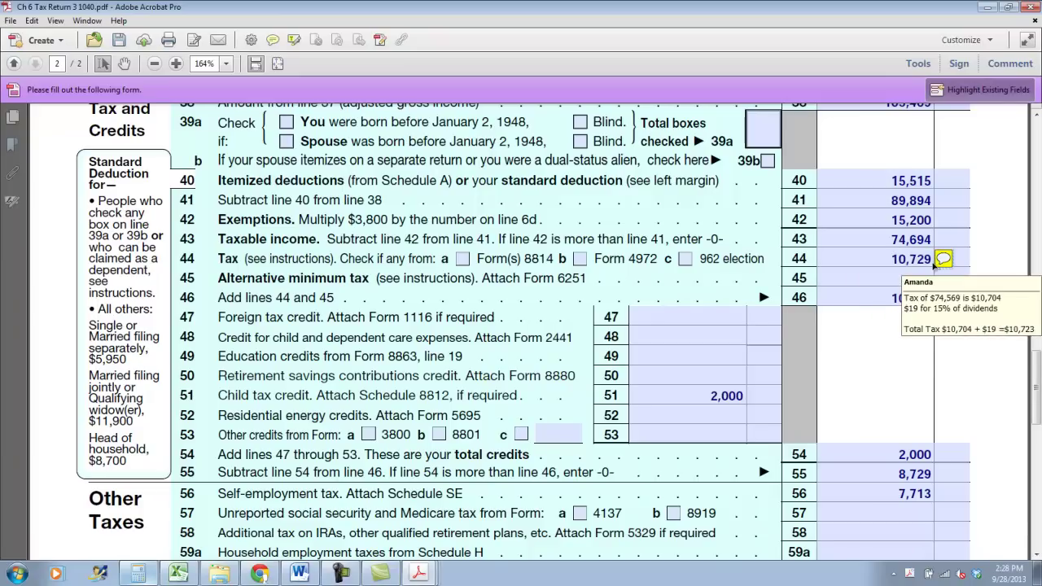
# Change line 44 to 10,723 and correct the line 46 and line 55 amounts
pyautogui.click(942, 258)
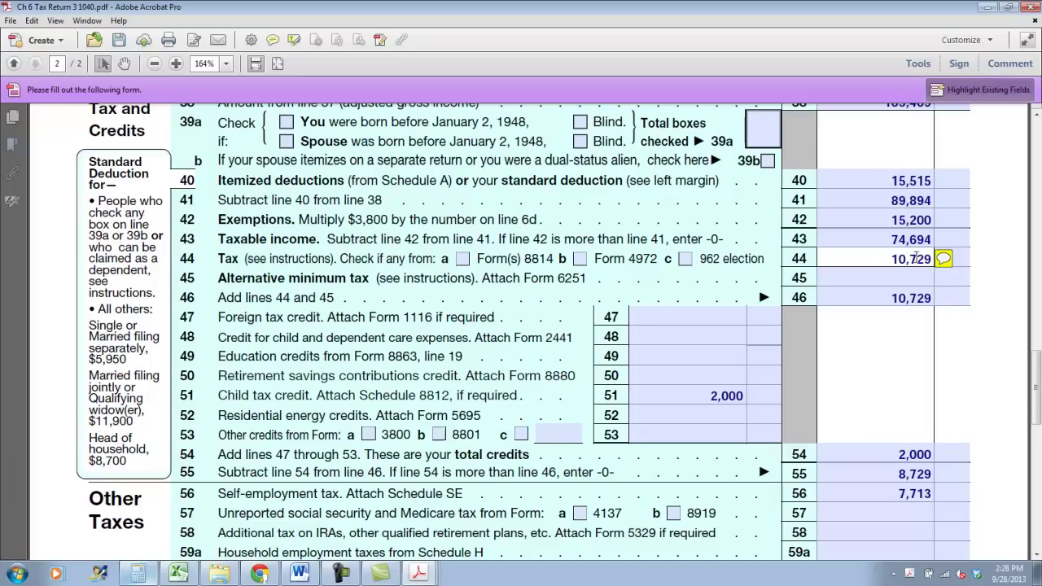
pyautogui.press('BackSpace')
pyautogui.write('6')
pyautogui.press('BackSpace')
pyautogui.write('3')
pyautogui.click(918, 298)
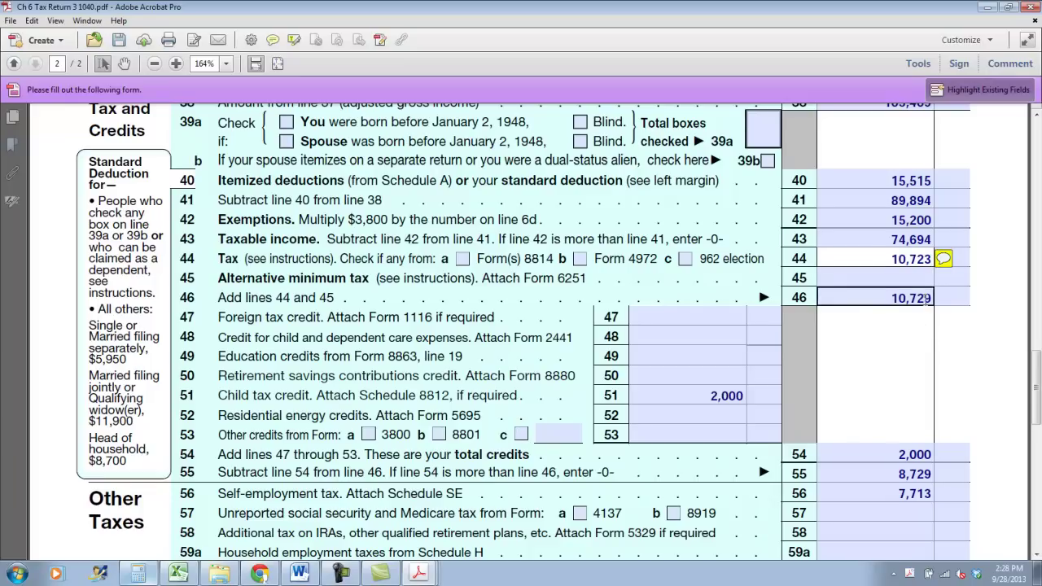
pyautogui.click(919, 472)
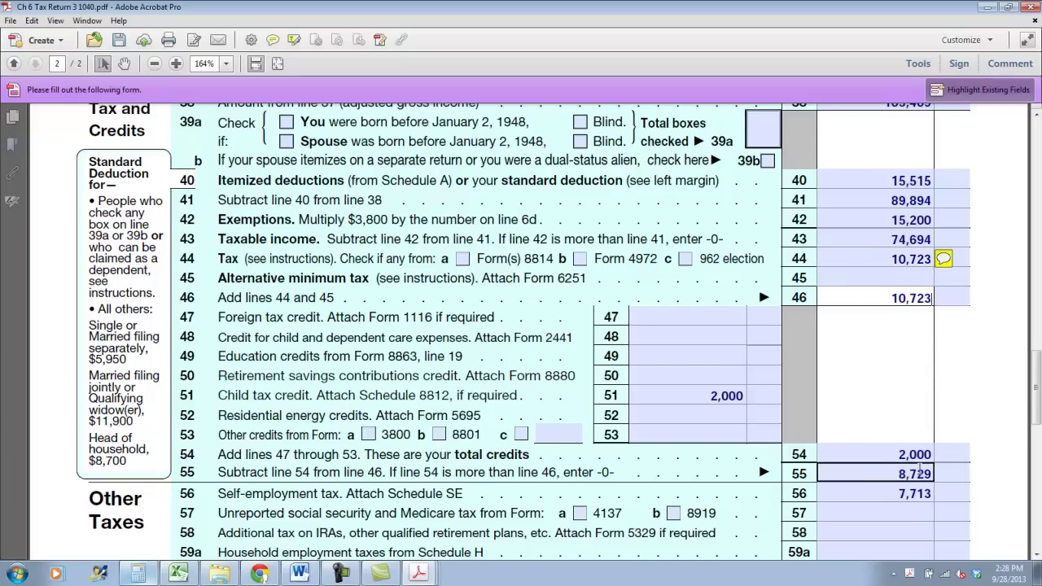
pyautogui.click(957, 452)
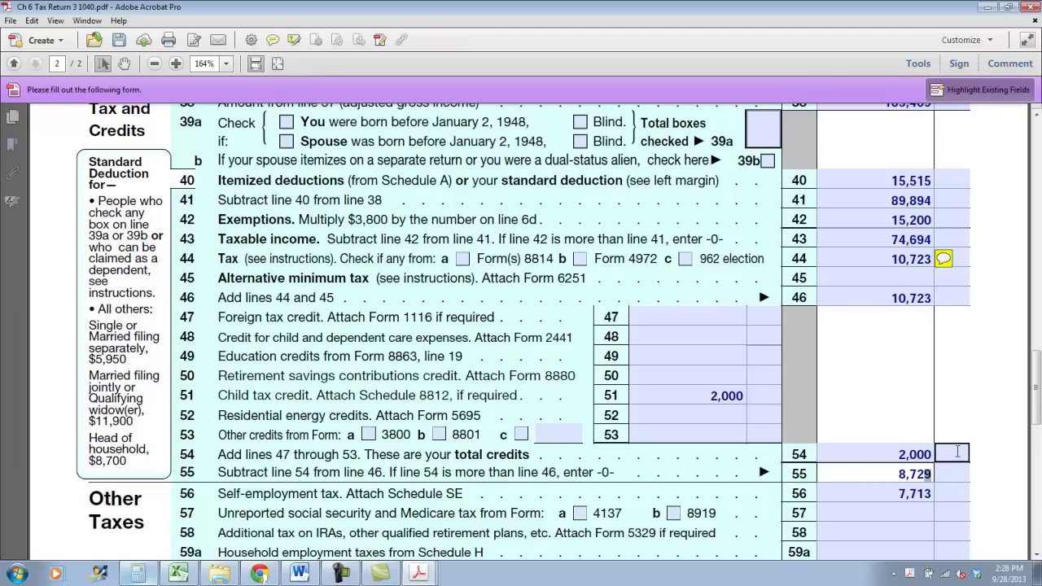
pyautogui.scroll(-4, 938, 484)
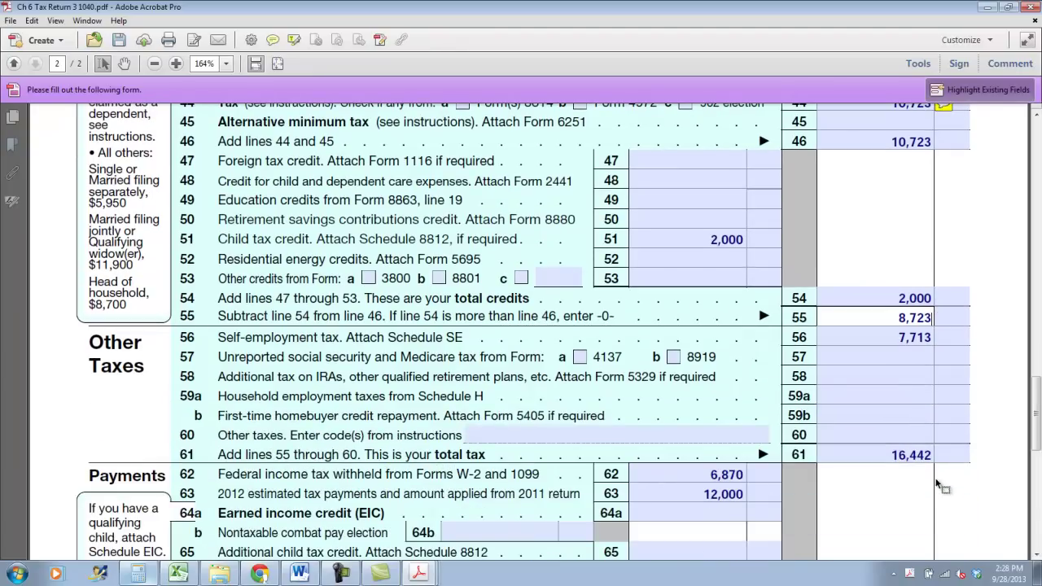
# Add 8723 + 7713 in Calculator and enter 16436 as the line 61 total tax
pyautogui.click(183, 579)
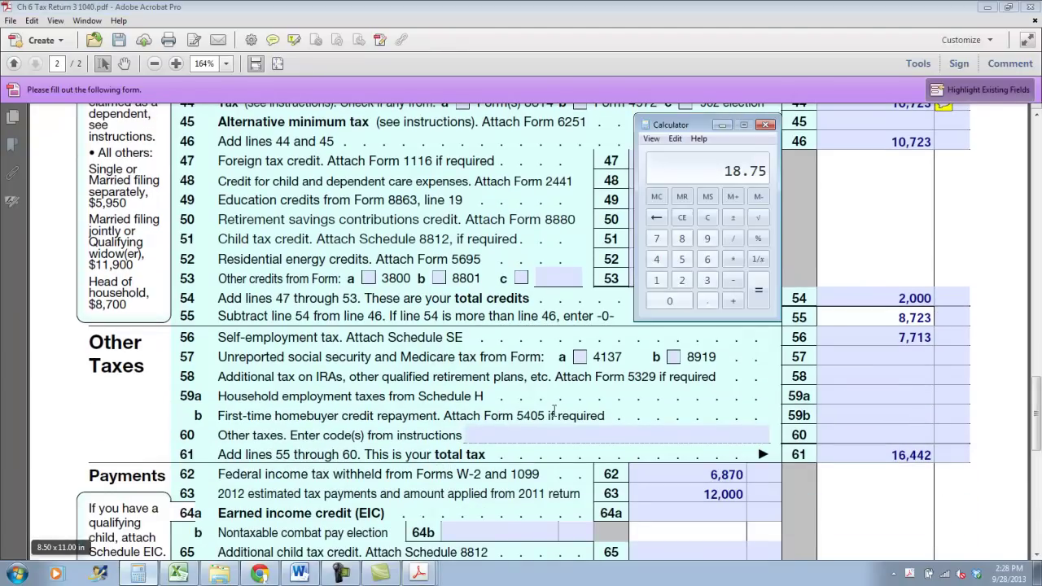
pyautogui.click(706, 217)
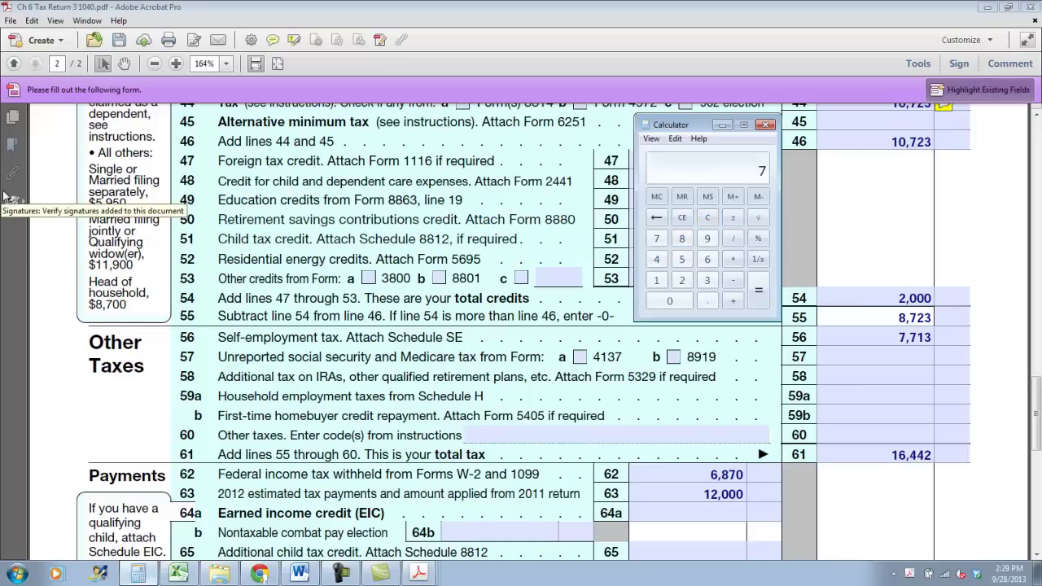
pyautogui.write('8723 + 7713')
pyautogui.press('Return')
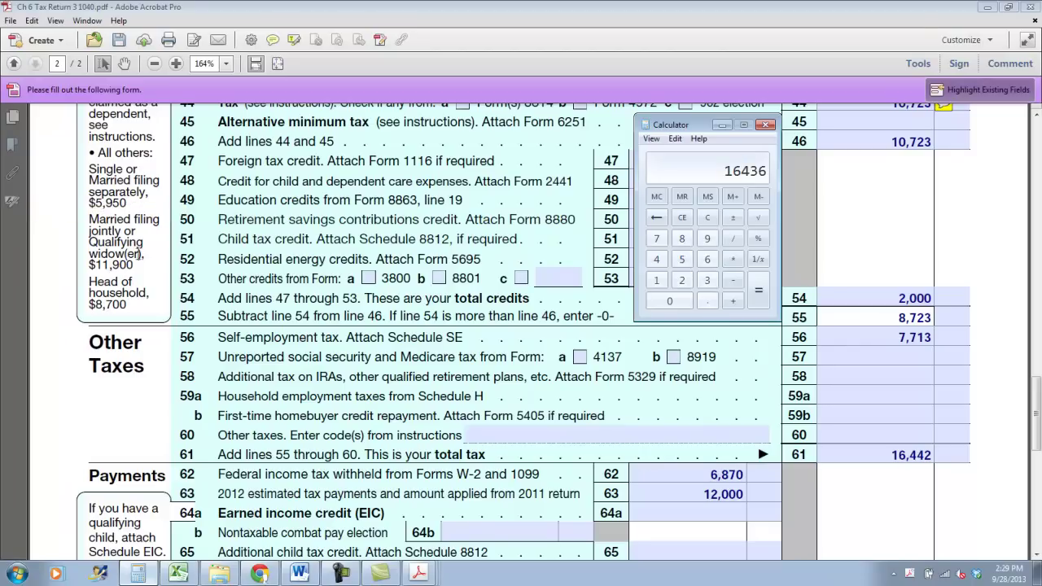
pyautogui.click(934, 461)
pyautogui.write('16436')
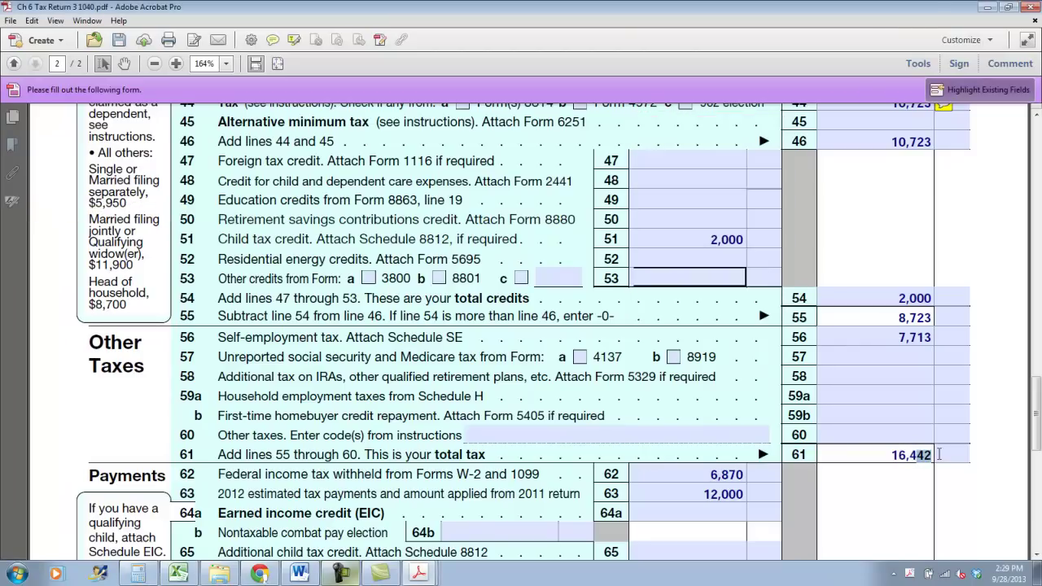
pyautogui.click(840, 357)
pyautogui.scroll(-1, 841, 358)
# Delete the old 2,428 amounts from lines 73 and 74a
pyautogui.scroll(-8, 907, 431)
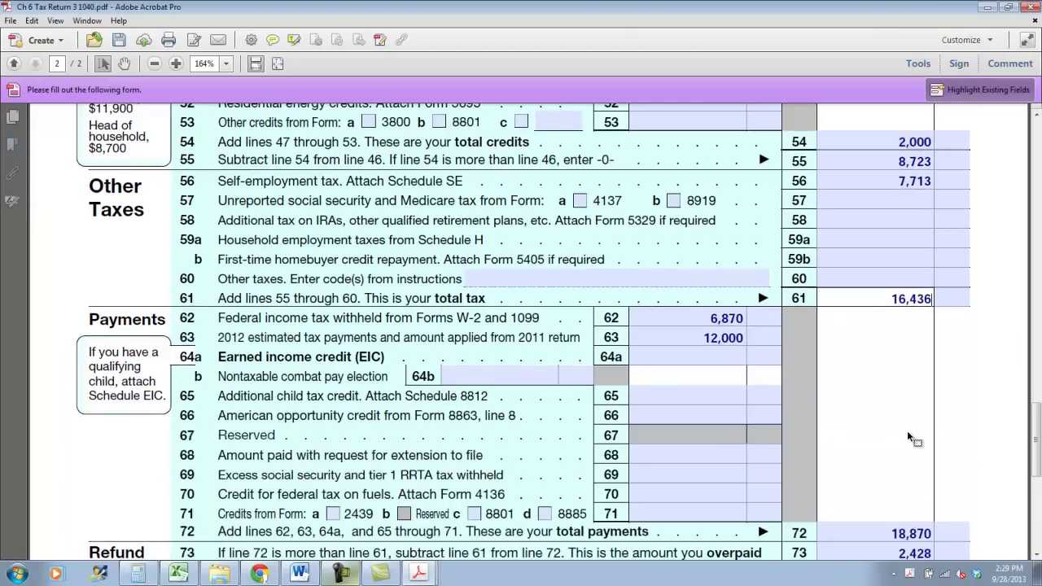
pyautogui.moveTo(924, 428); pyautogui.dragTo(934, 431)
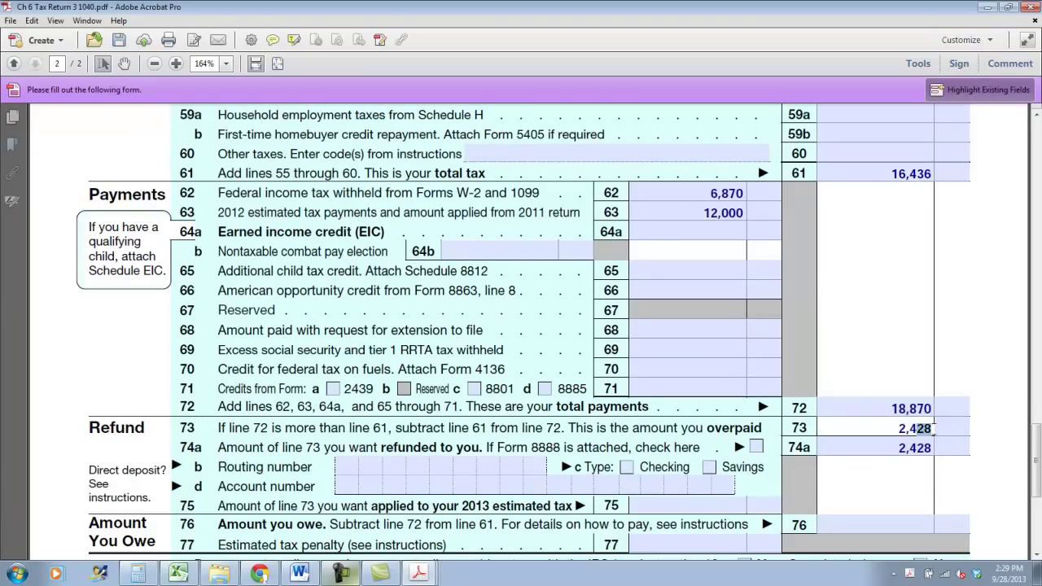
pyautogui.doubleClick(913, 428)
pyautogui.press('Delete')
pyautogui.click(911, 452)
pyautogui.doubleClick(908, 449)
pyautogui.press('Delete')
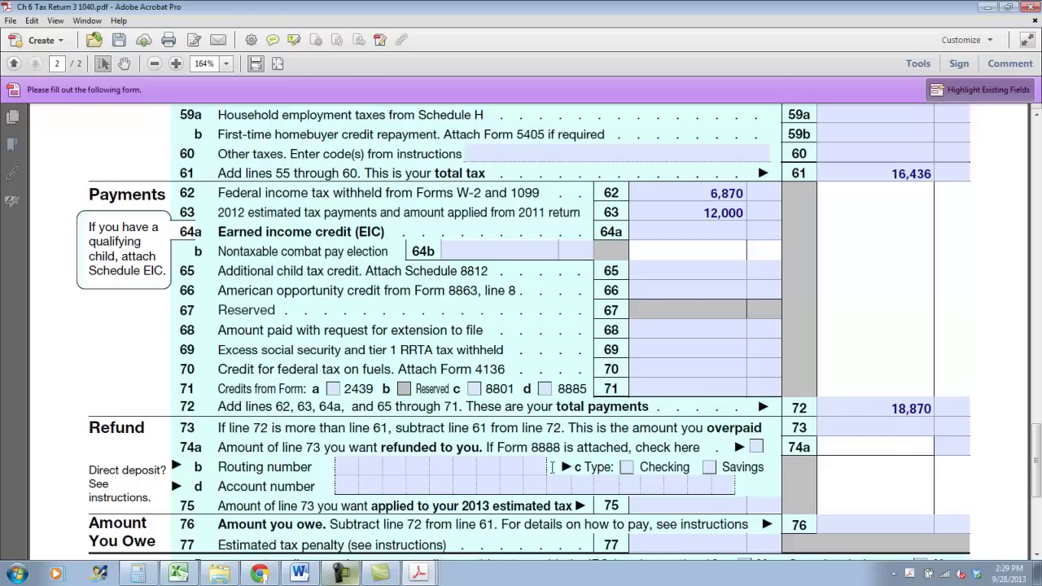
pyautogui.click(137, 573)
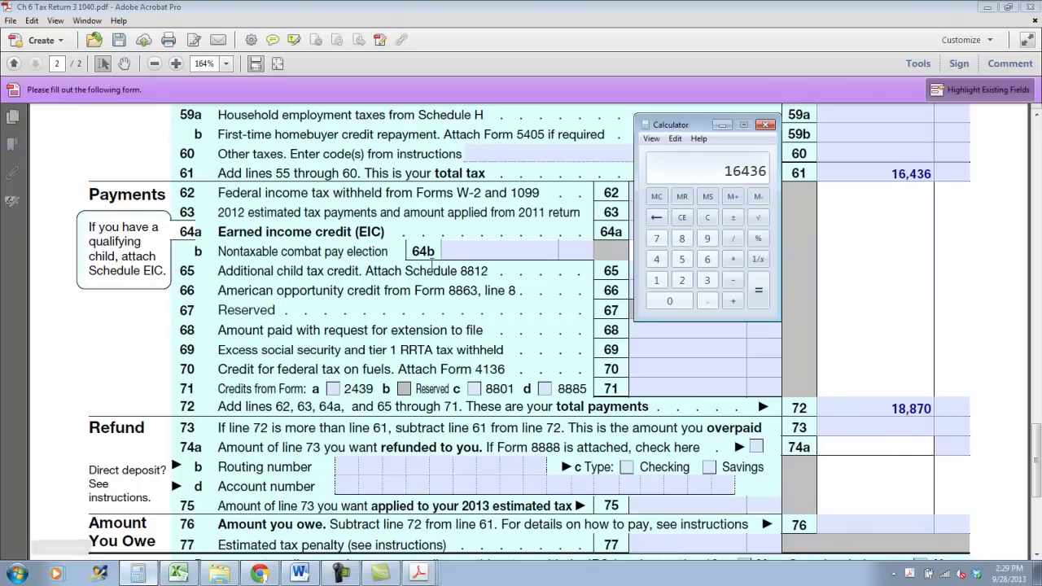
pyautogui.click(363, 464)
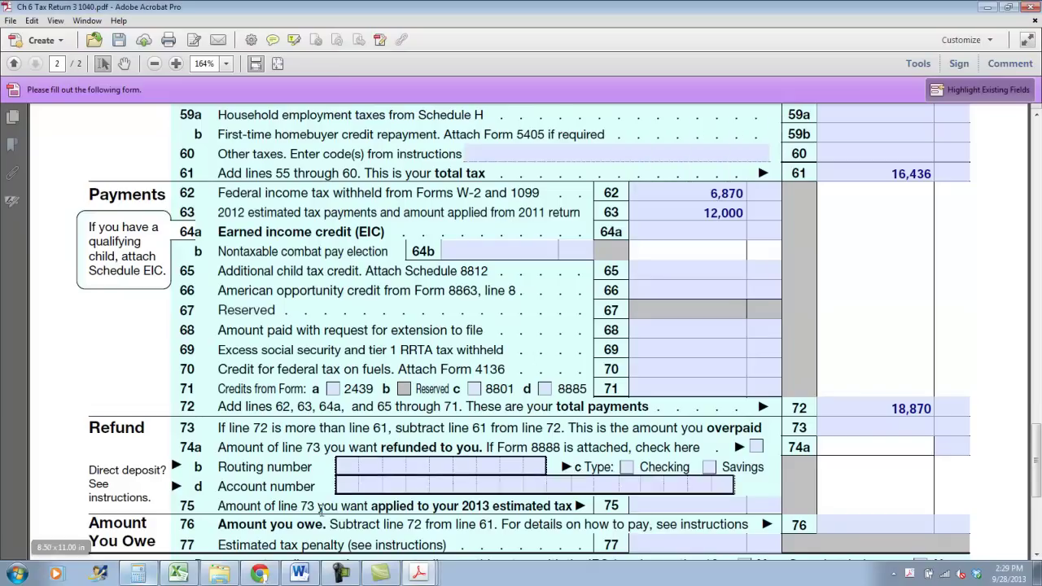
pyautogui.click(137, 573)
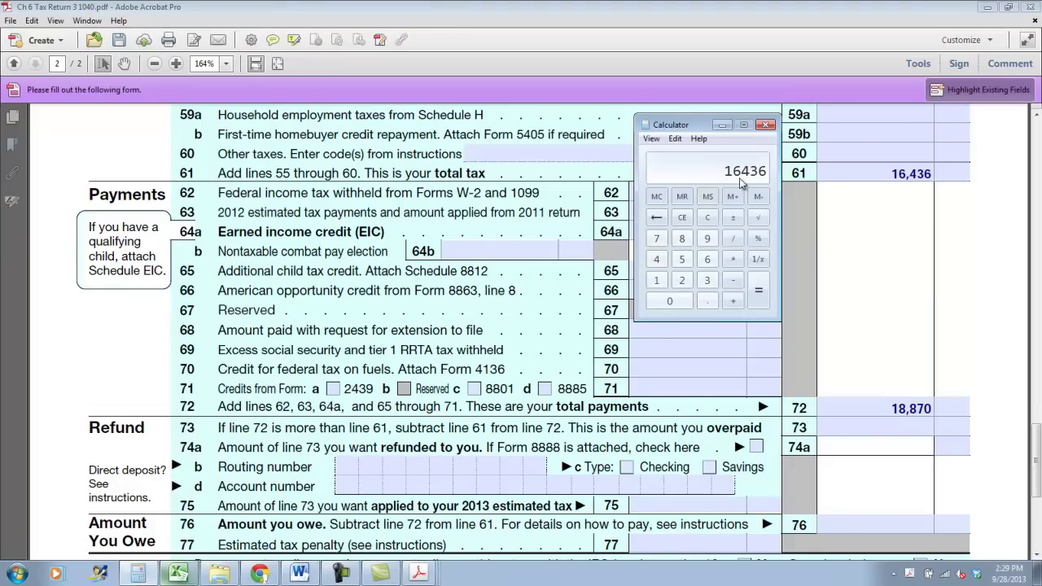
pyautogui.click(706, 217)
pyautogui.write('18870-16436')
pyautogui.press('Return')
pyautogui.click(932, 428)
pyautogui.write('2434')
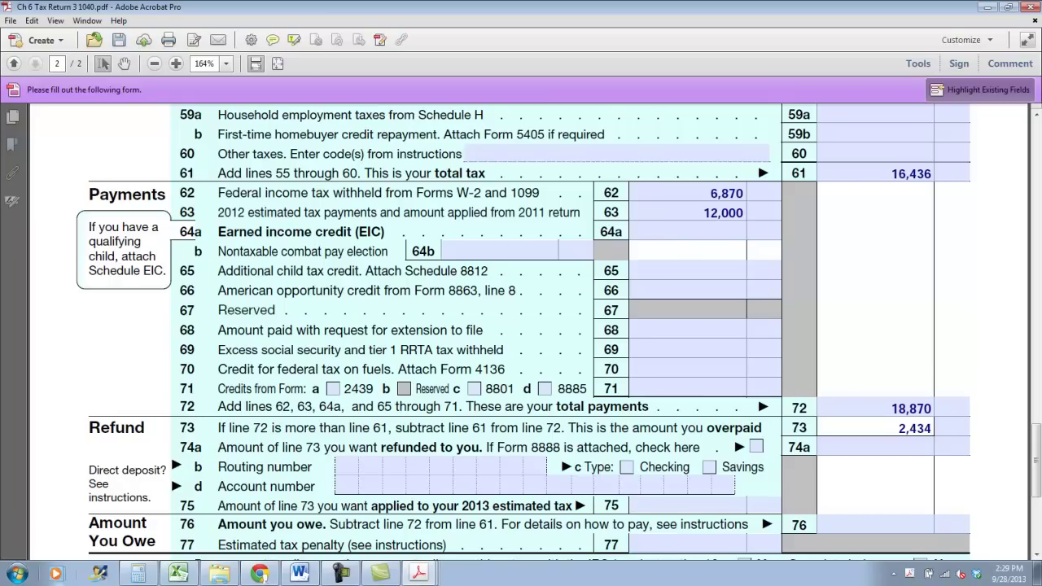
pyautogui.press('Tab')
pyautogui.press('Tab')
pyautogui.write('2,434')
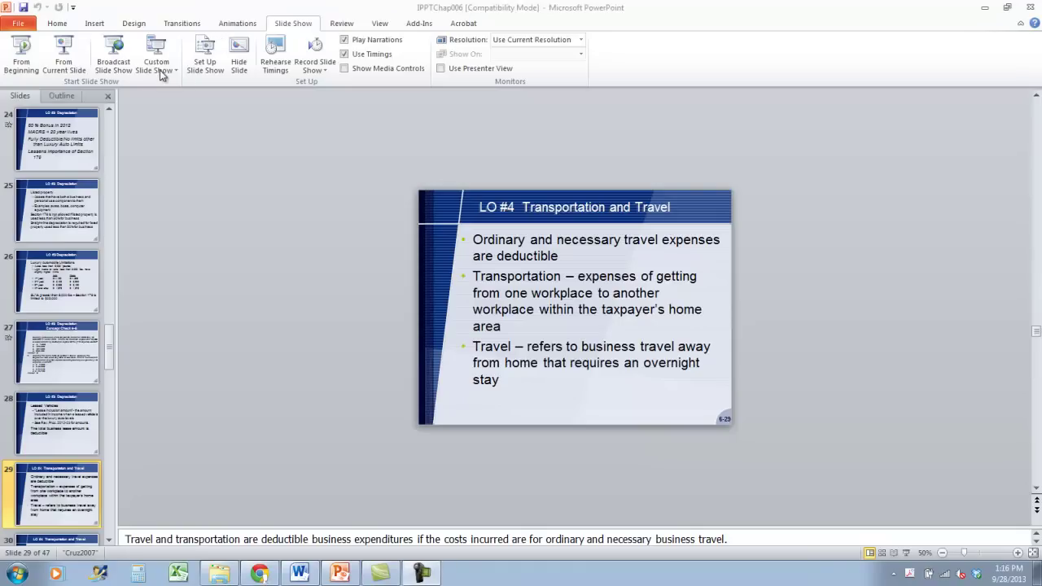
# Start the PowerPoint slide show from slide 29, 'LO #4 Transportation and Travel'
pyautogui.click(65, 54)
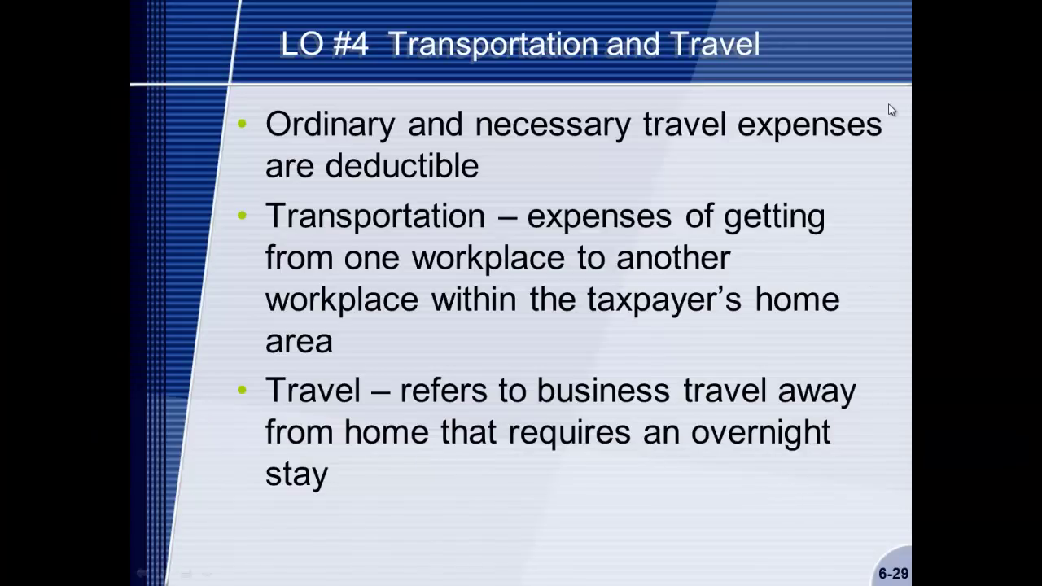